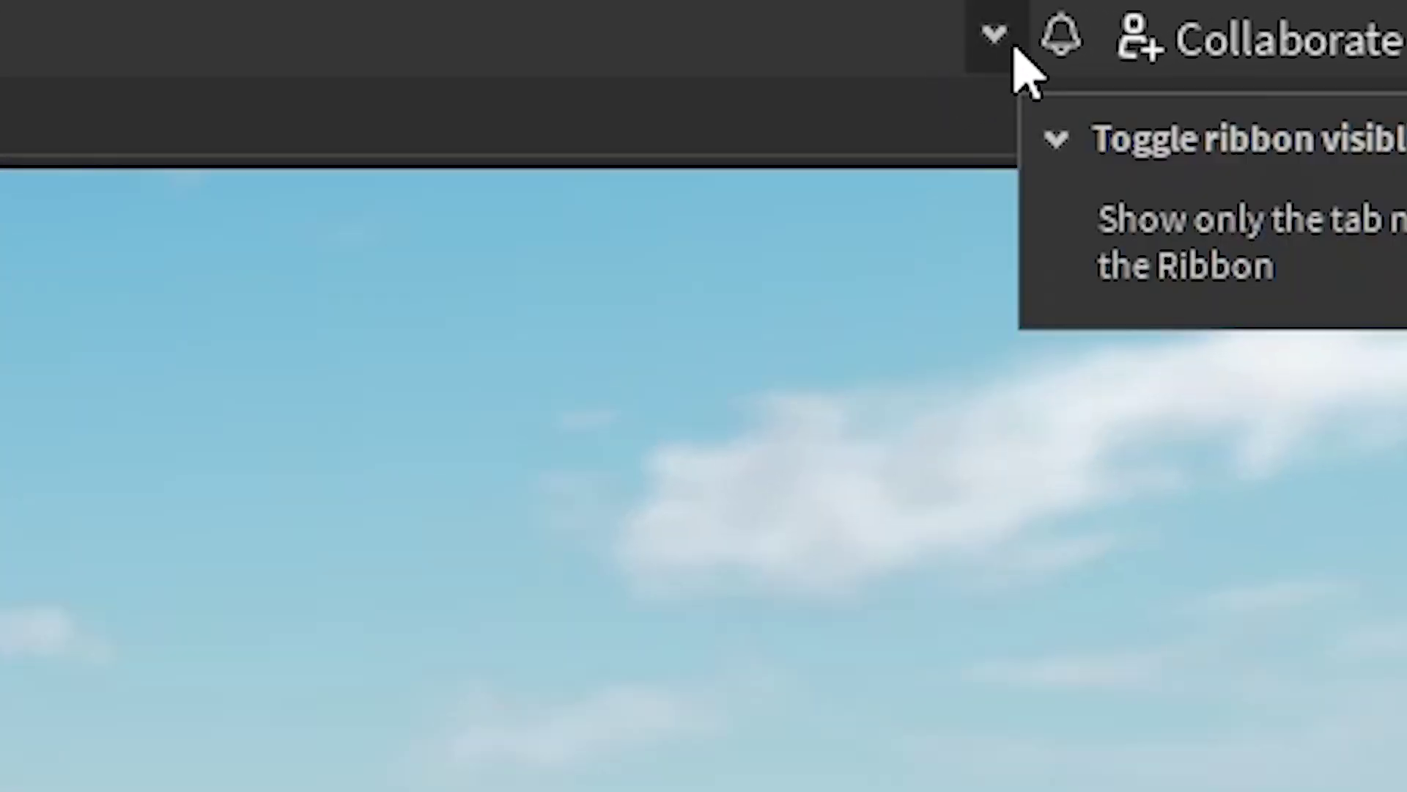
Expand the collapsed ribbon and bring up the Home tools.
{"action": "left_click", "coordinate": [1192, 10]}
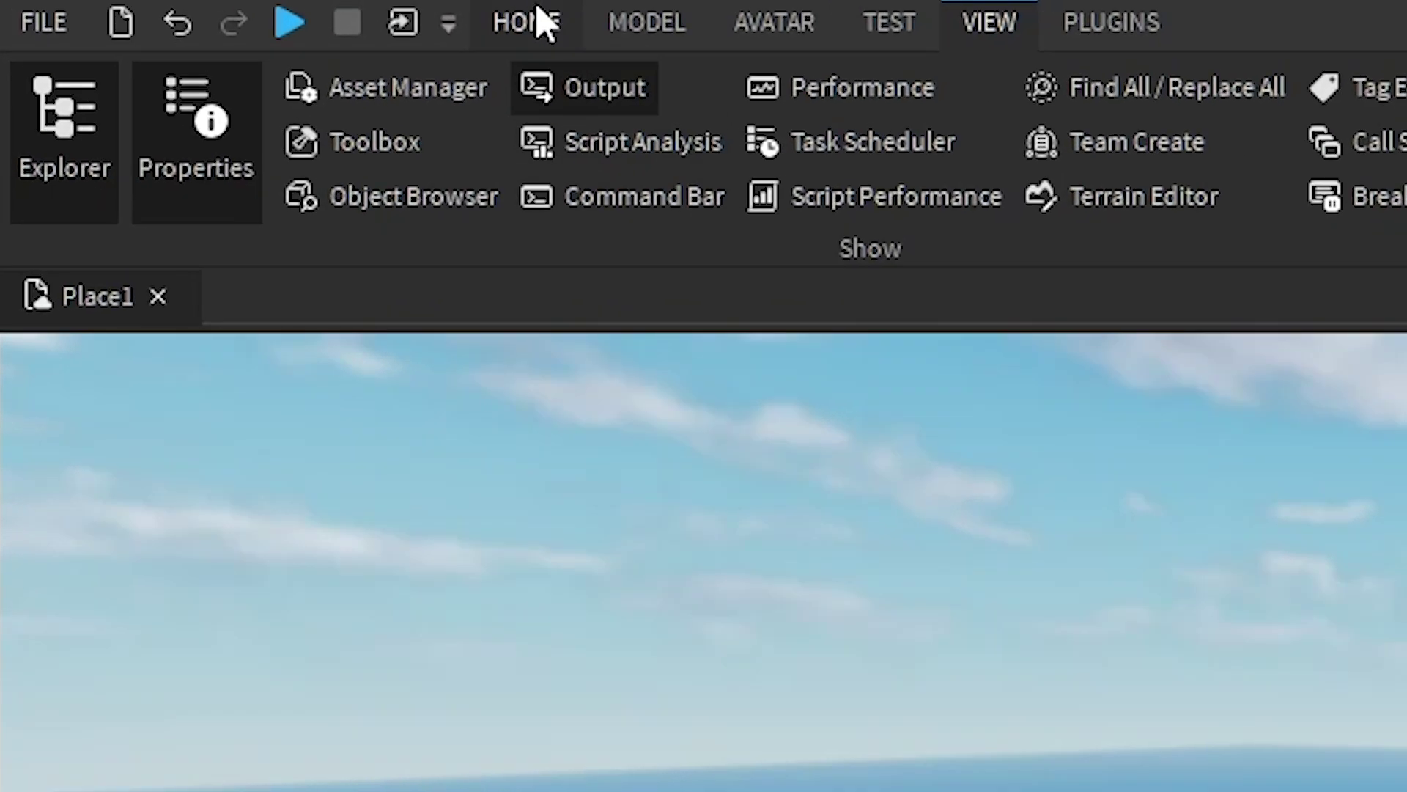
{"action": "left_click", "coordinate": [181, 9]}
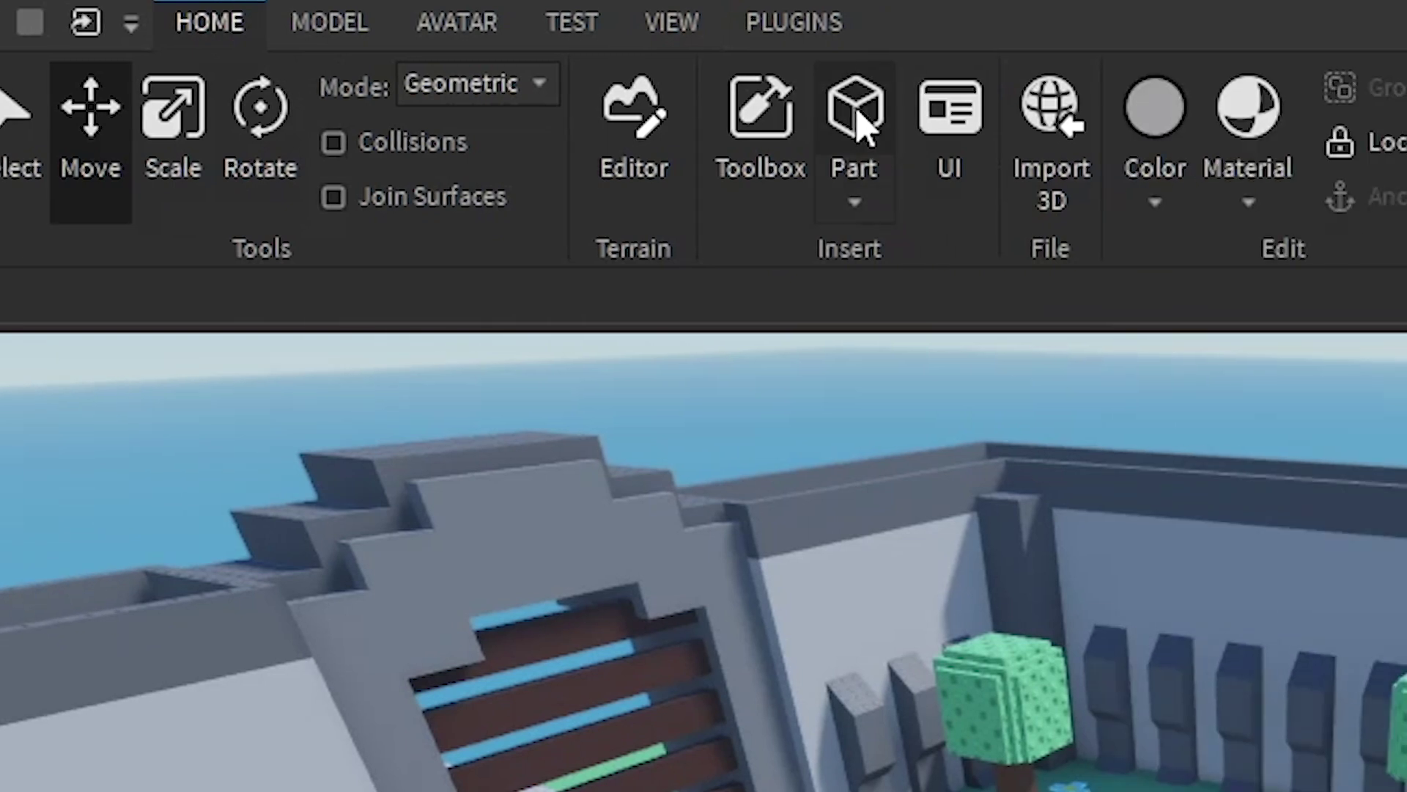
Insert a block part, resize it into a 1-stud cube, and duplicate it beside the original.
{"action": "left_click", "coordinate": [1182, 121]}
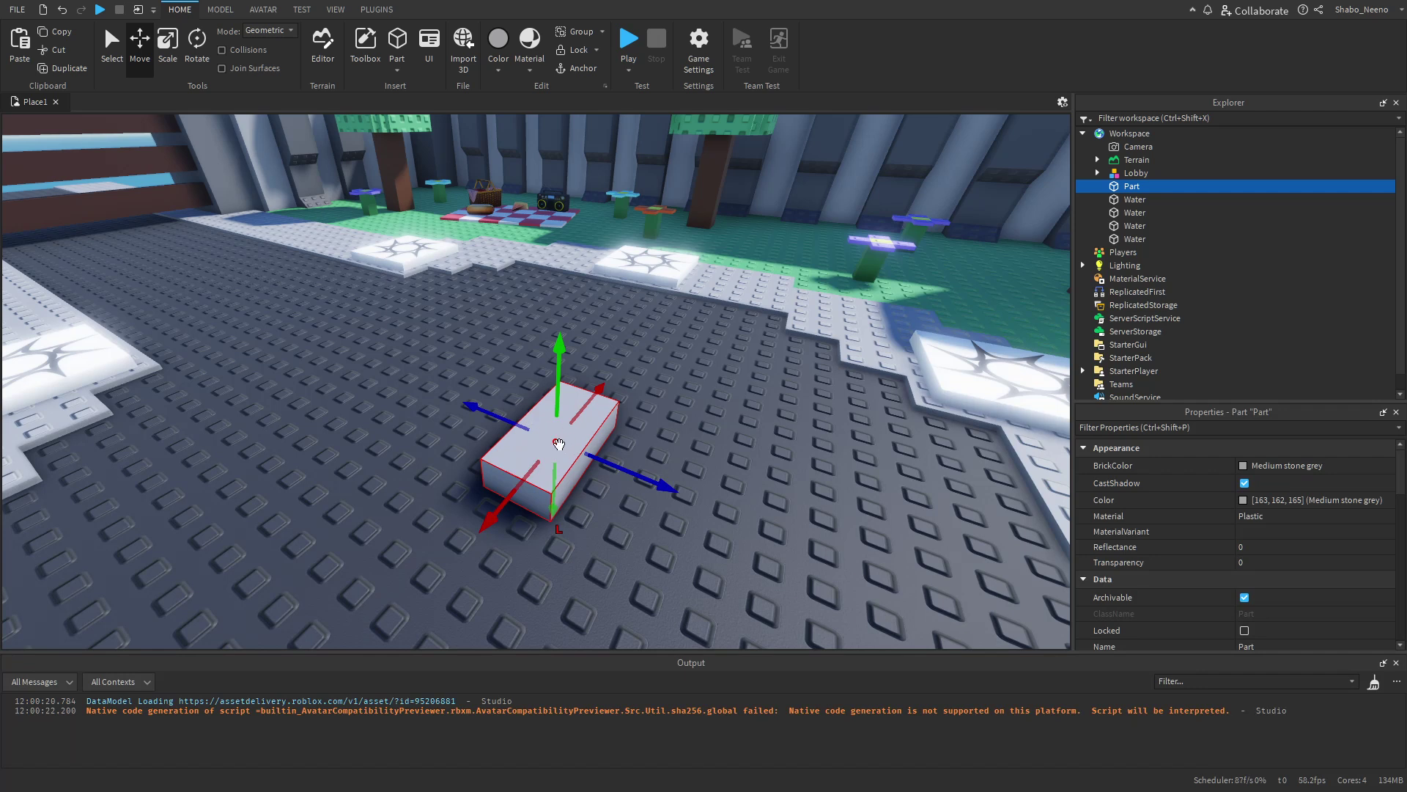
{"action": "left_click", "coordinate": [167, 44]}
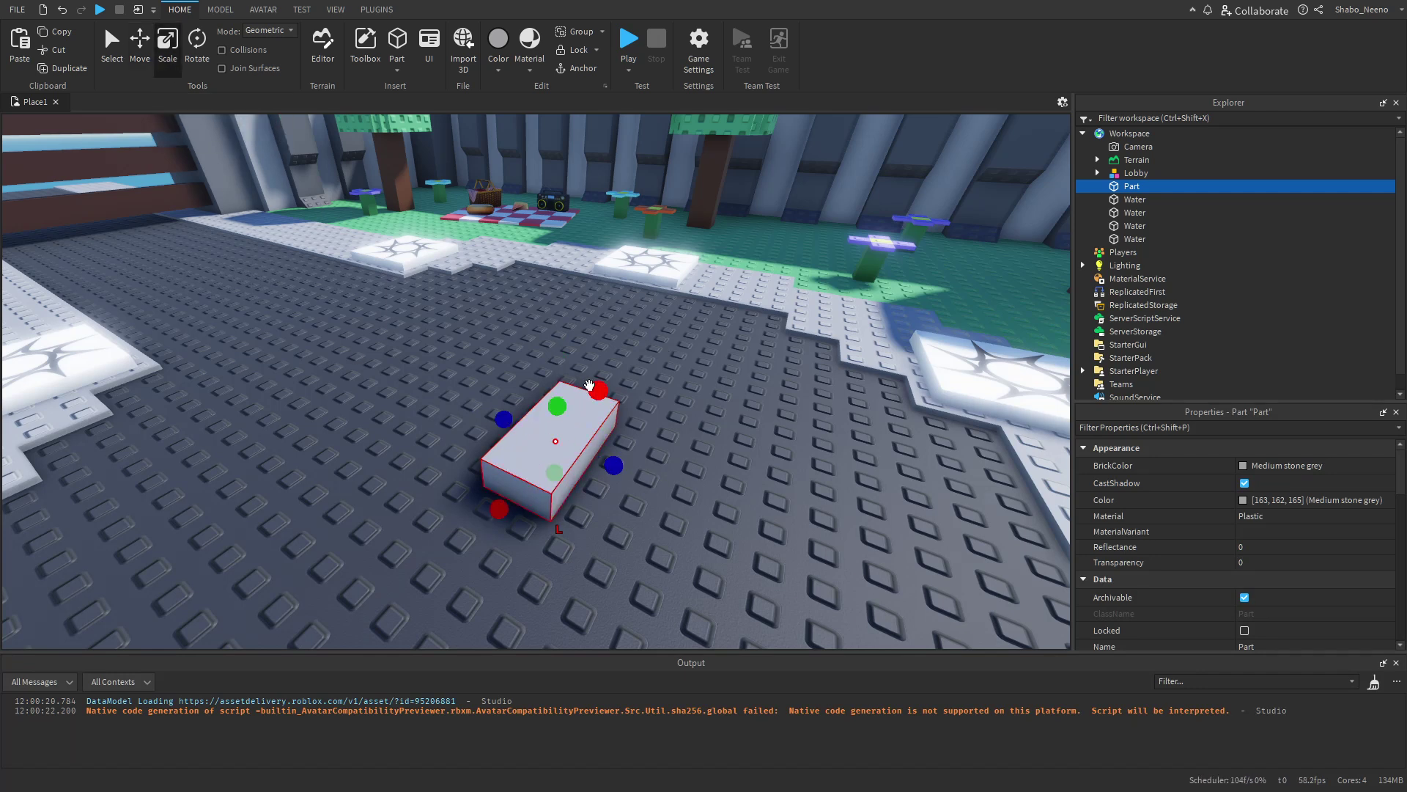
{"action": "left_click_drag", "start_coordinate": [595, 388], "coordinate": [555, 442]}
{"action": "left_click_drag", "start_coordinate": [591, 497], "coordinate": [533, 433]}
{"action": "right_click_drag", "start_coordinate": [544, 444], "coordinate": [555, 434]}
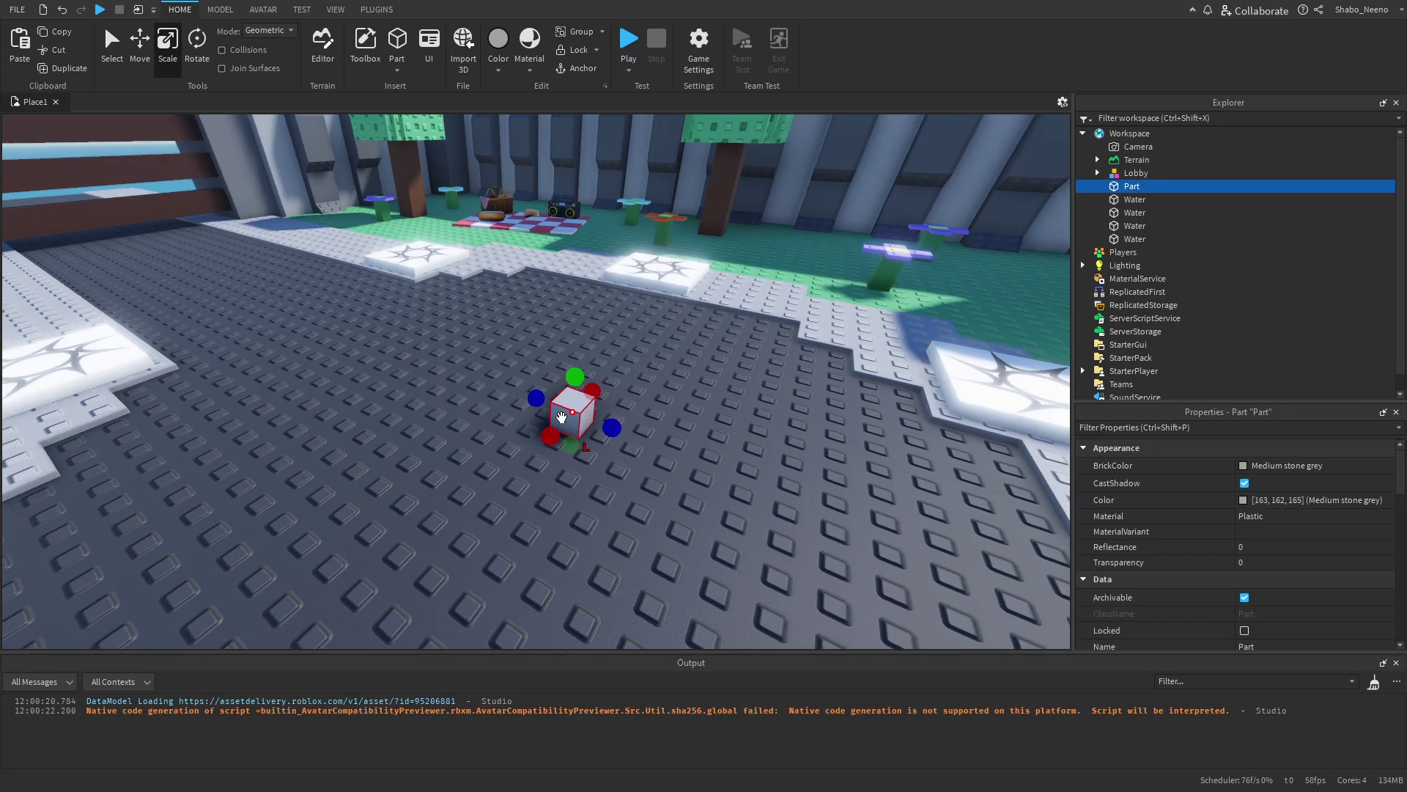
{"action": "key", "text": "ctrl+d"}
{"action": "left_click_drag", "start_coordinate": [565, 415], "coordinate": [536, 416]}
{"action": "left_click", "coordinate": [507, 423]}
{"action": "right_click_drag", "start_coordinate": [507, 423], "coordinate": [507, 410]}
Make Center invisible with Transparency 1 and toggle its Anchored, CanCollide and CanQuery settings.
{"action": "left_click", "coordinate": [506, 423]}
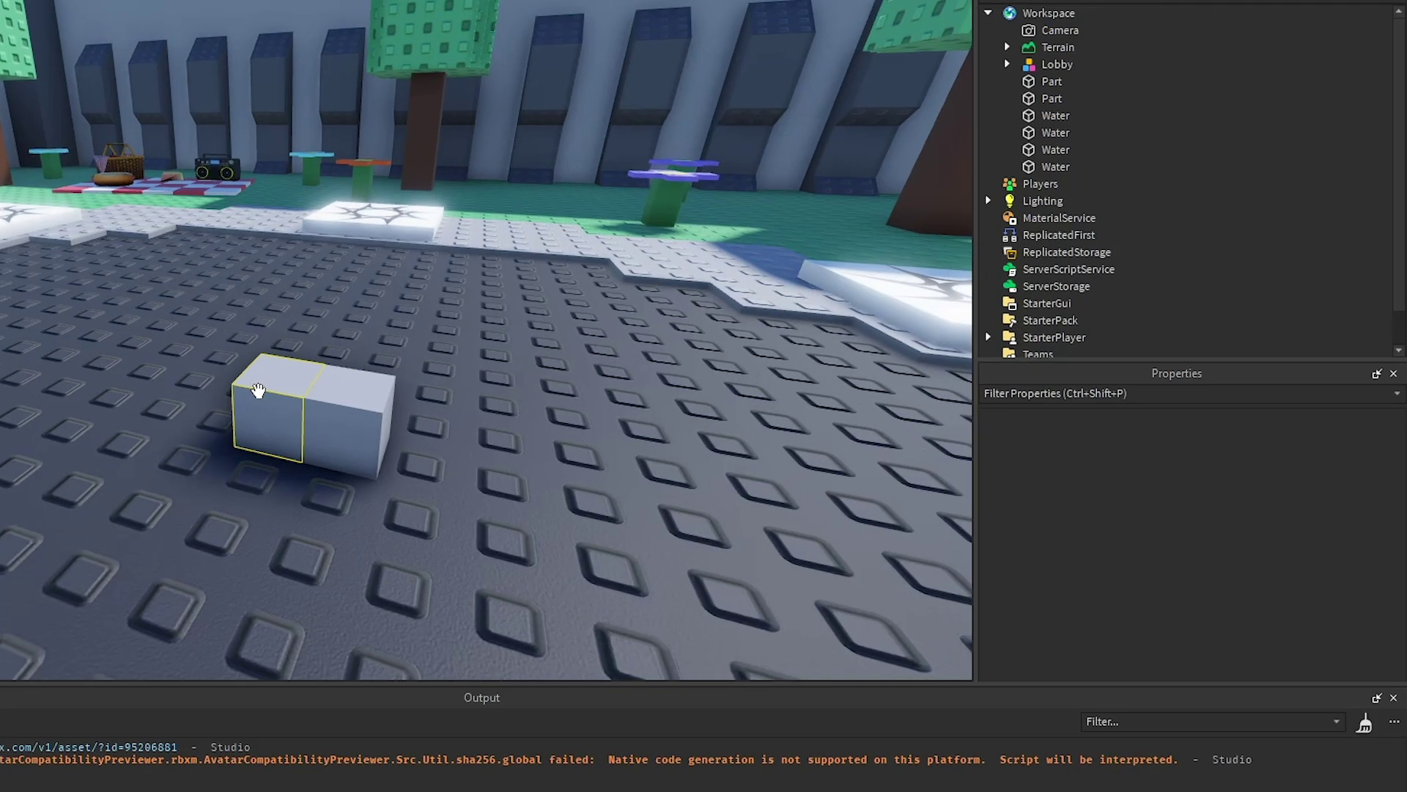
{"action": "scroll", "coordinate": [1246, 572], "scroll_direction": "down", "scroll_amount": 5}
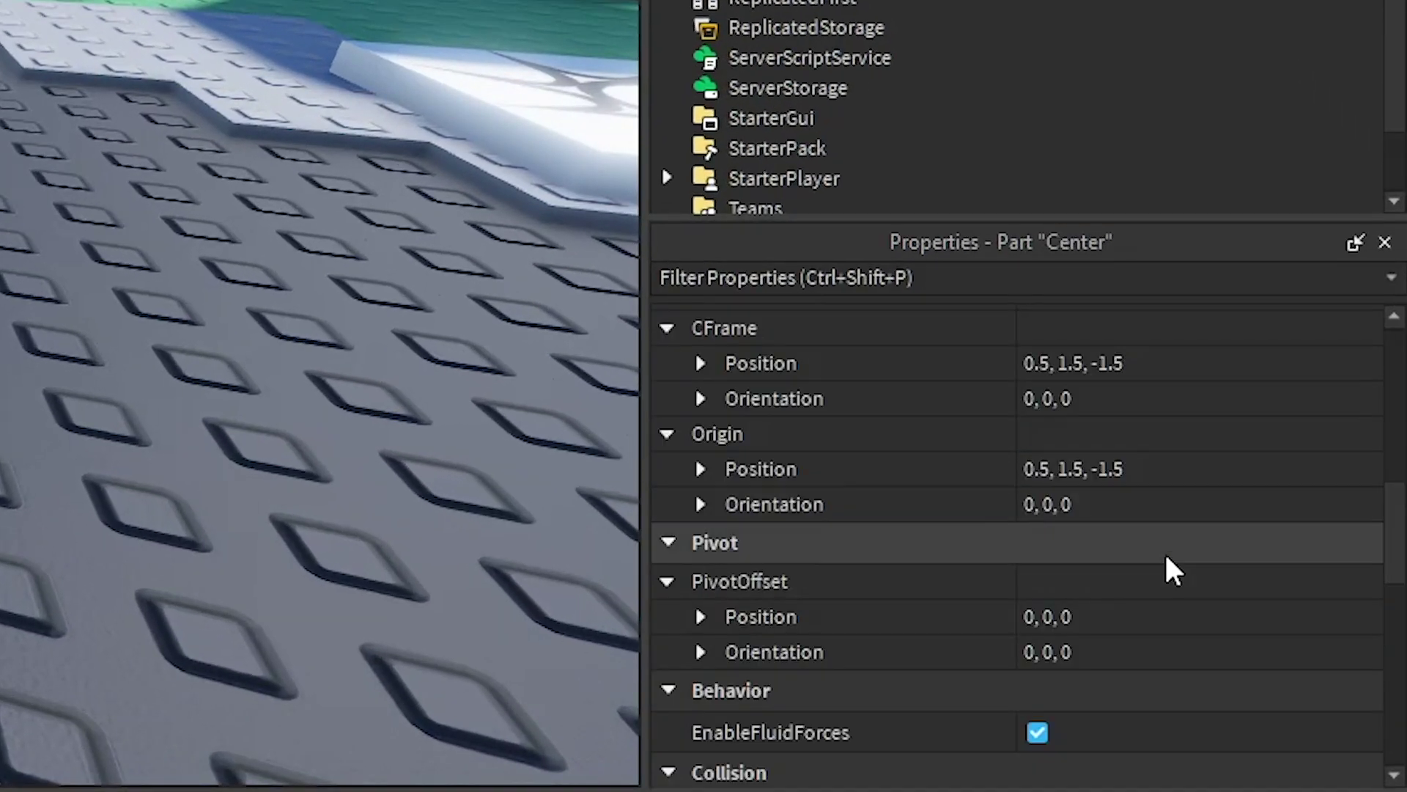
{"action": "scroll", "coordinate": [1165, 557], "scroll_direction": "down", "scroll_amount": 5}
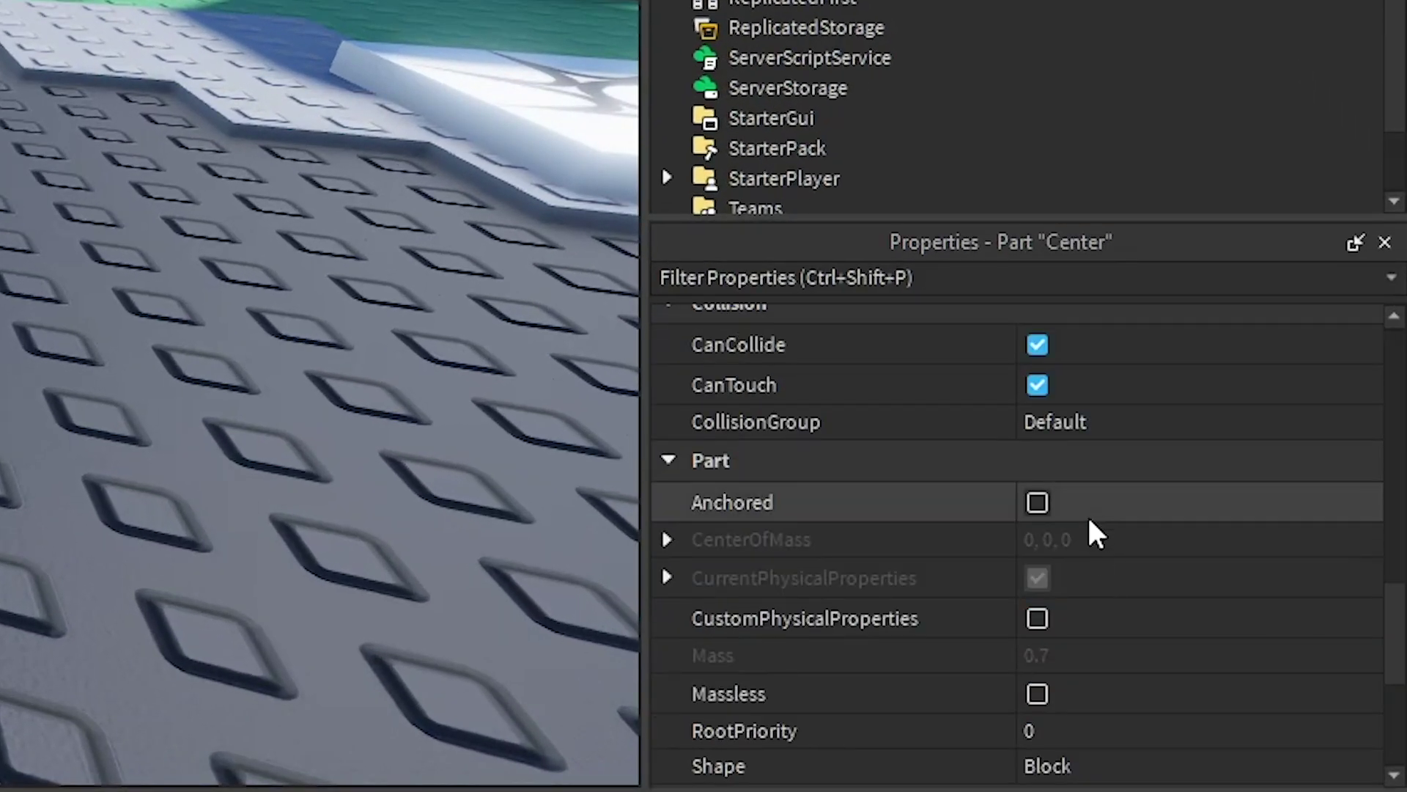
{"action": "left_click", "coordinate": [1038, 499]}
{"action": "left_click", "coordinate": [1040, 342]}
{"action": "left_click", "coordinate": [1039, 383]}
{"action": "scroll", "coordinate": [1099, 513], "scroll_direction": "up", "scroll_amount": 10}
{"action": "scroll", "coordinate": [1036, 403], "scroll_direction": "up", "scroll_amount": 3}
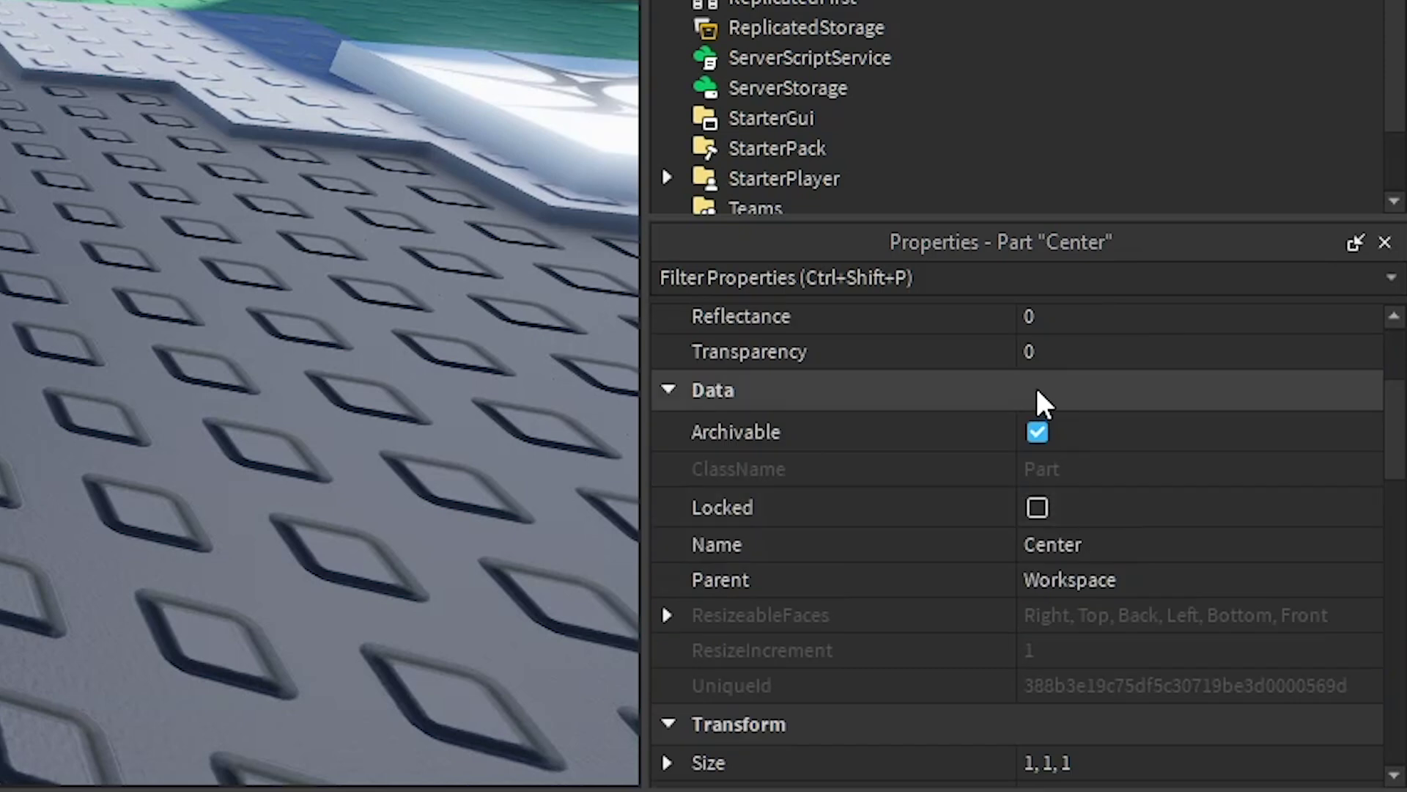
{"action": "left_click", "coordinate": [1062, 351]}
{"action": "type", "text": "1"}
Turn off CanCollide on Part and make it Massless.
{"action": "left_click", "coordinate": [54, 433]}
{"action": "scroll", "coordinate": [1093, 556], "scroll_direction": "down", "scroll_amount": 6}
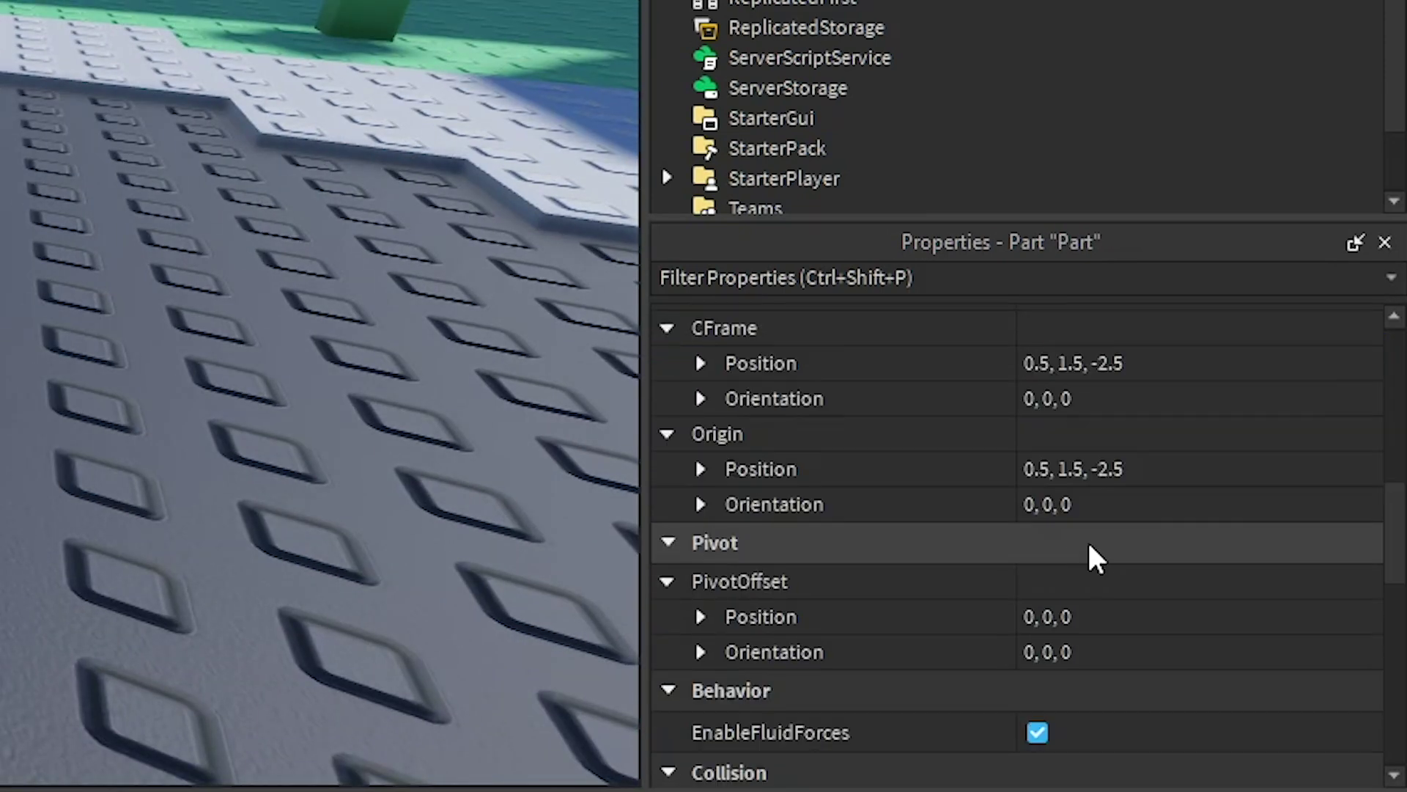
{"action": "left_click", "coordinate": [1069, 590]}
{"action": "scroll", "coordinate": [1078, 620], "scroll_direction": "down", "scroll_amount": 4}
{"action": "left_click", "coordinate": [1038, 499]}
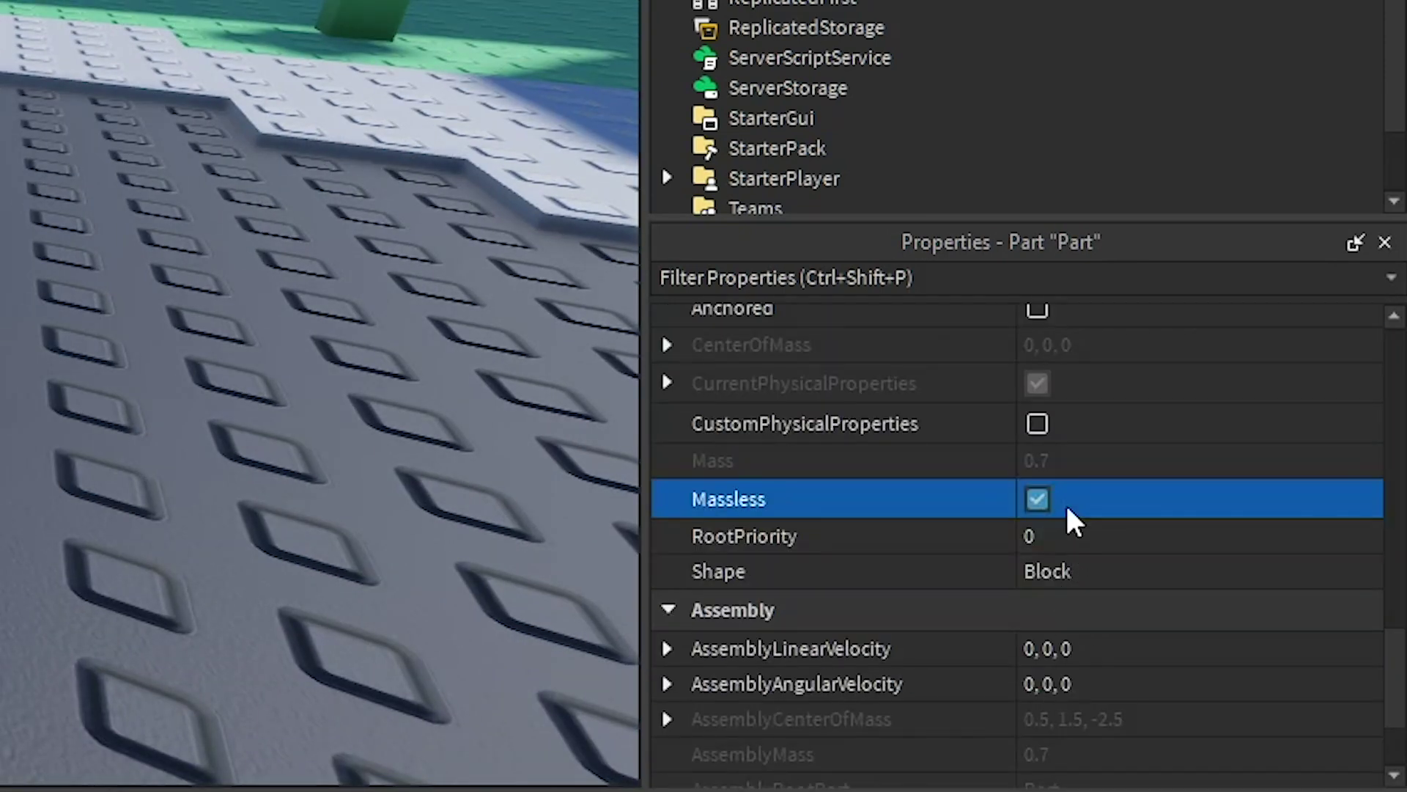
{"action": "scroll", "coordinate": [1115, 618], "scroll_direction": "up", "scroll_amount": 8}
{"action": "scroll", "coordinate": [1099, 628], "scroll_direction": "down", "scroll_amount": 8}
{"action": "scroll", "coordinate": [889, 590], "scroll_direction": "up", "scroll_amount": 10}
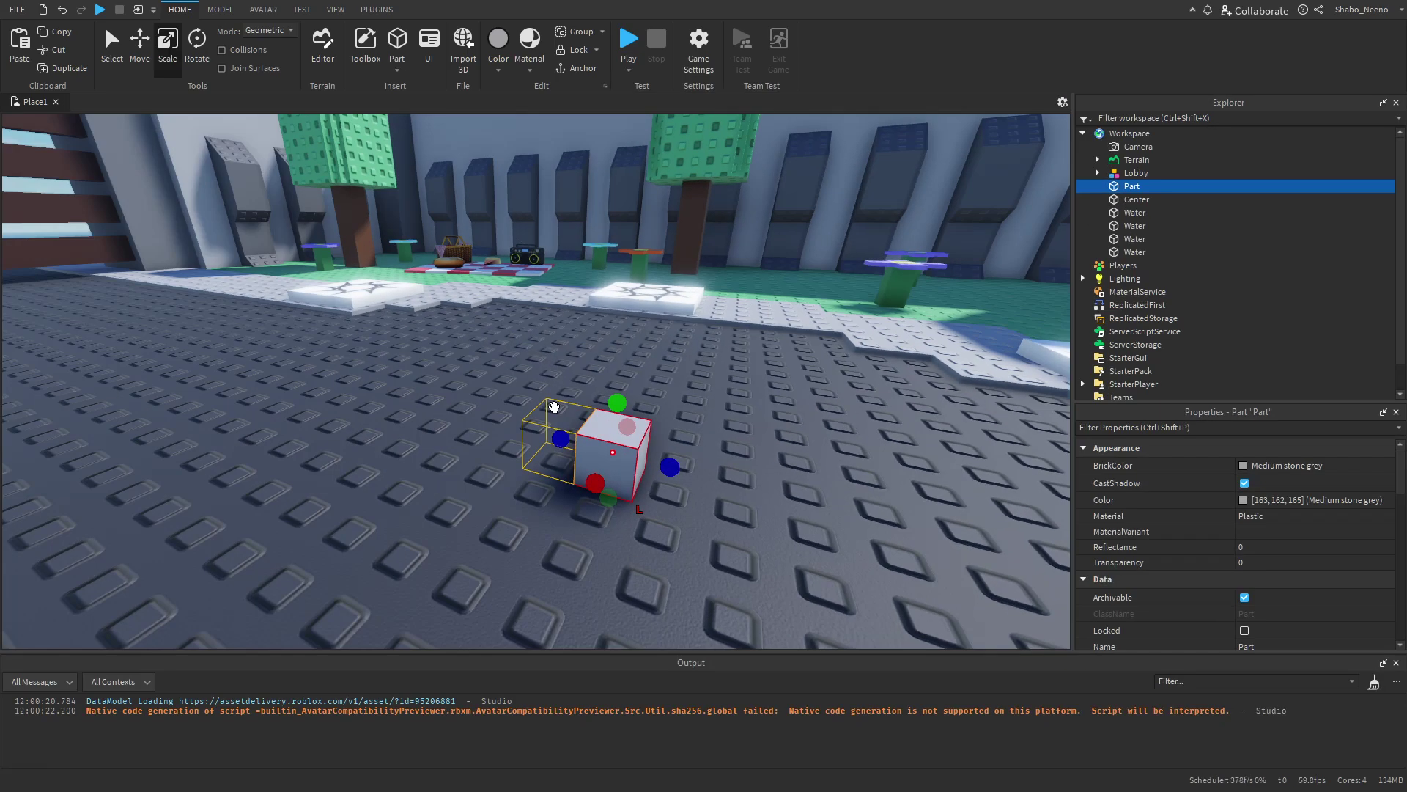
{"action": "left_click", "coordinate": [553, 407], "text": "ctrl"}
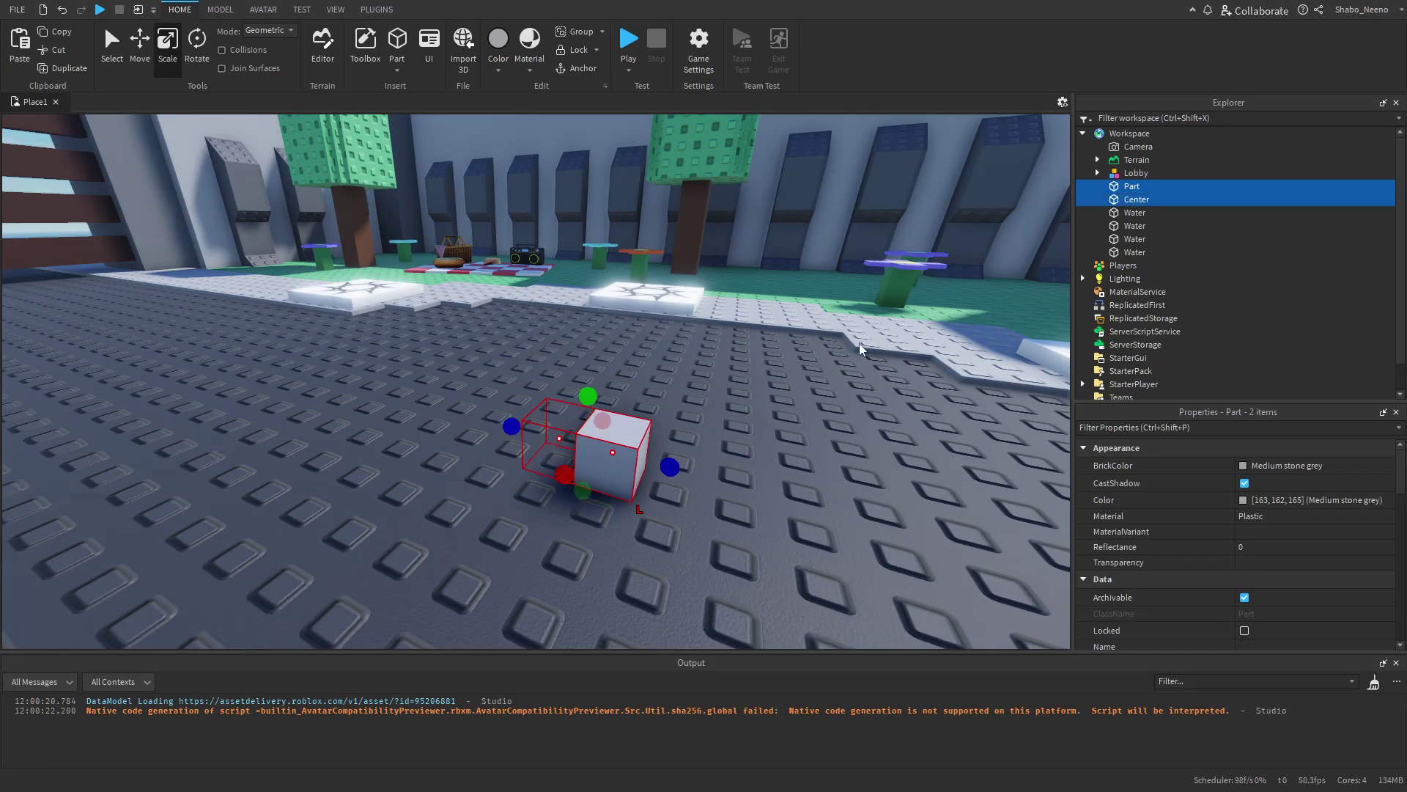
Group Part and Center into a model named CutsceneParts.
{"action": "left_click", "coordinate": [1066, 177]}
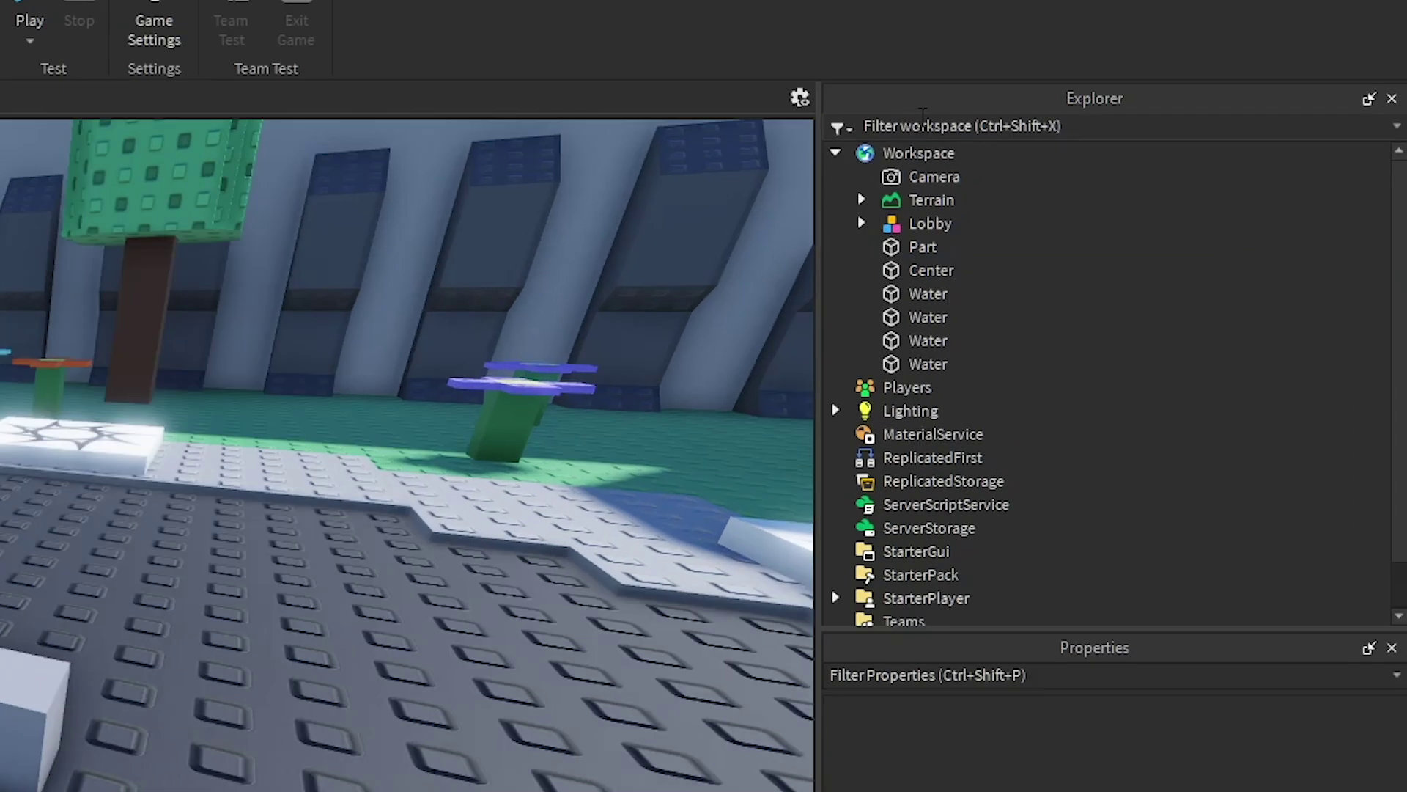
{"action": "left_click", "coordinate": [911, 248]}
{"action": "left_click", "coordinate": [914, 269], "text": "ctrl"}
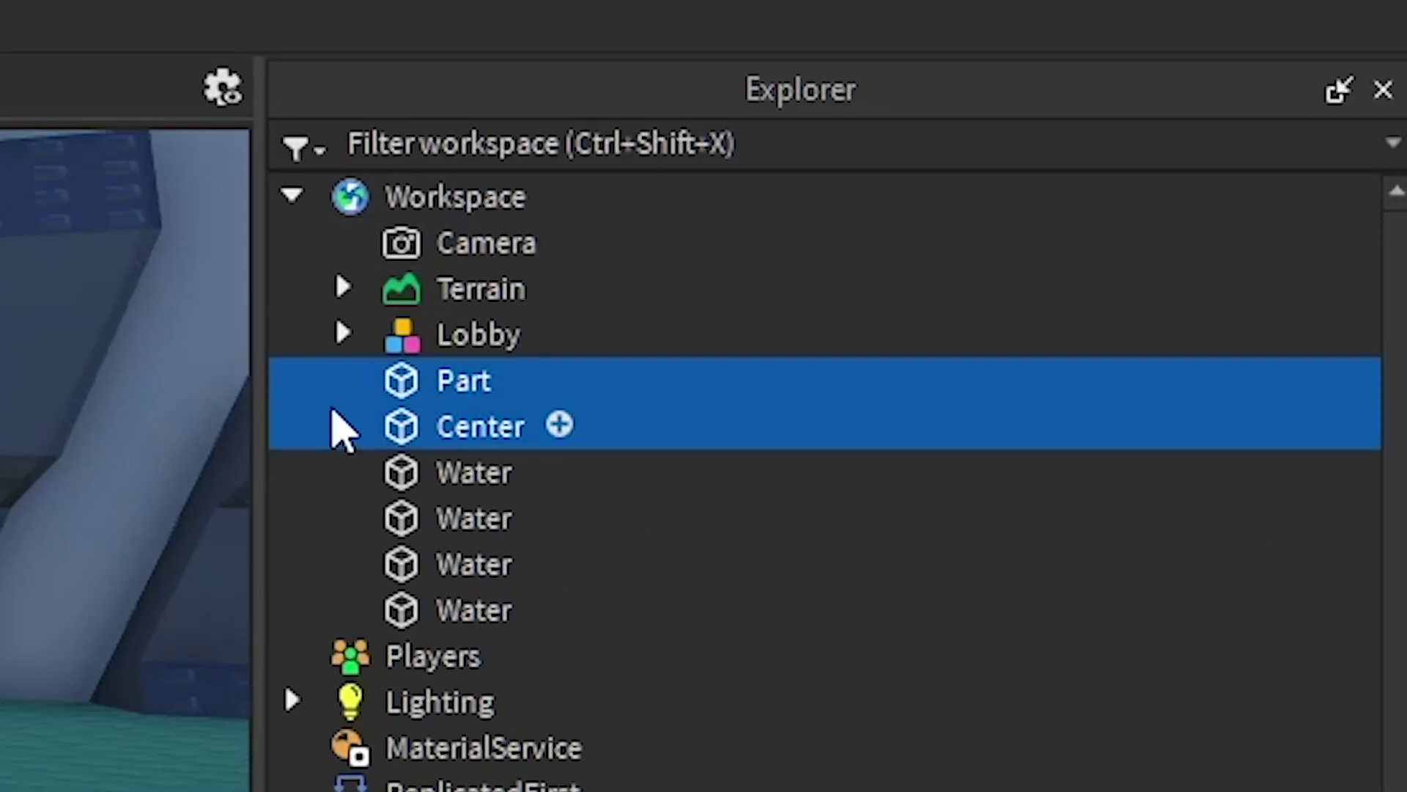
{"action": "right_click", "coordinate": [399, 402]}
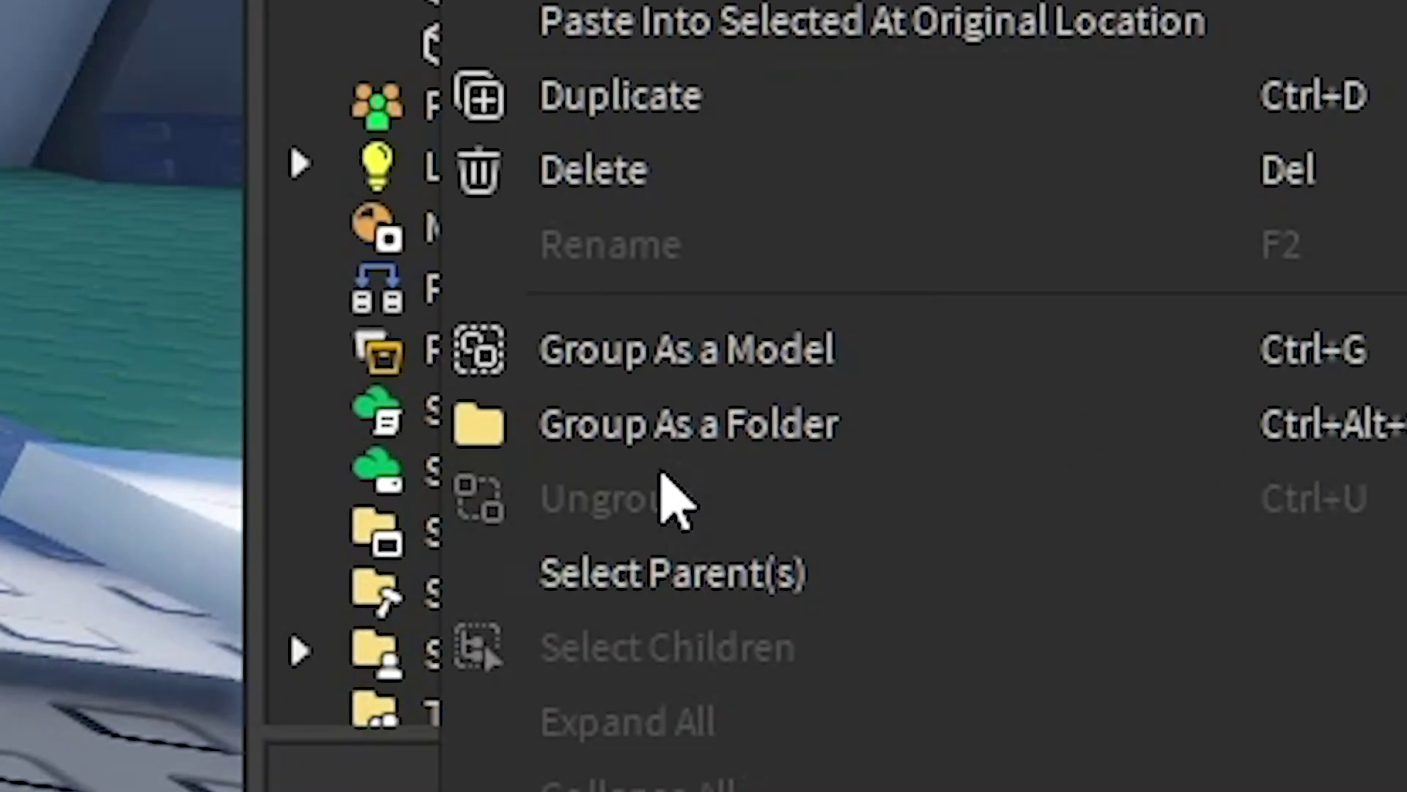
{"action": "left_click", "coordinate": [660, 471]}
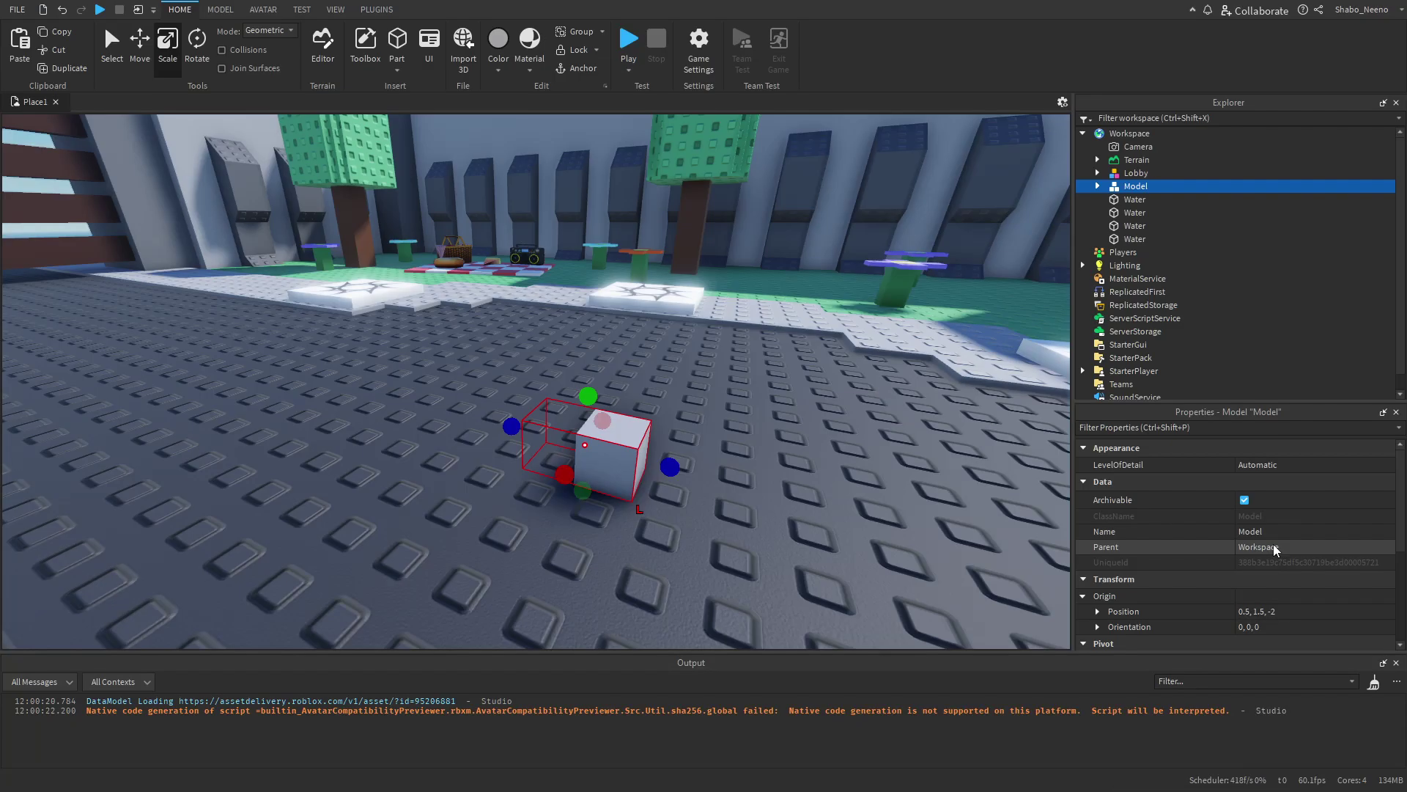
{"action": "left_click", "coordinate": [1280, 532]}
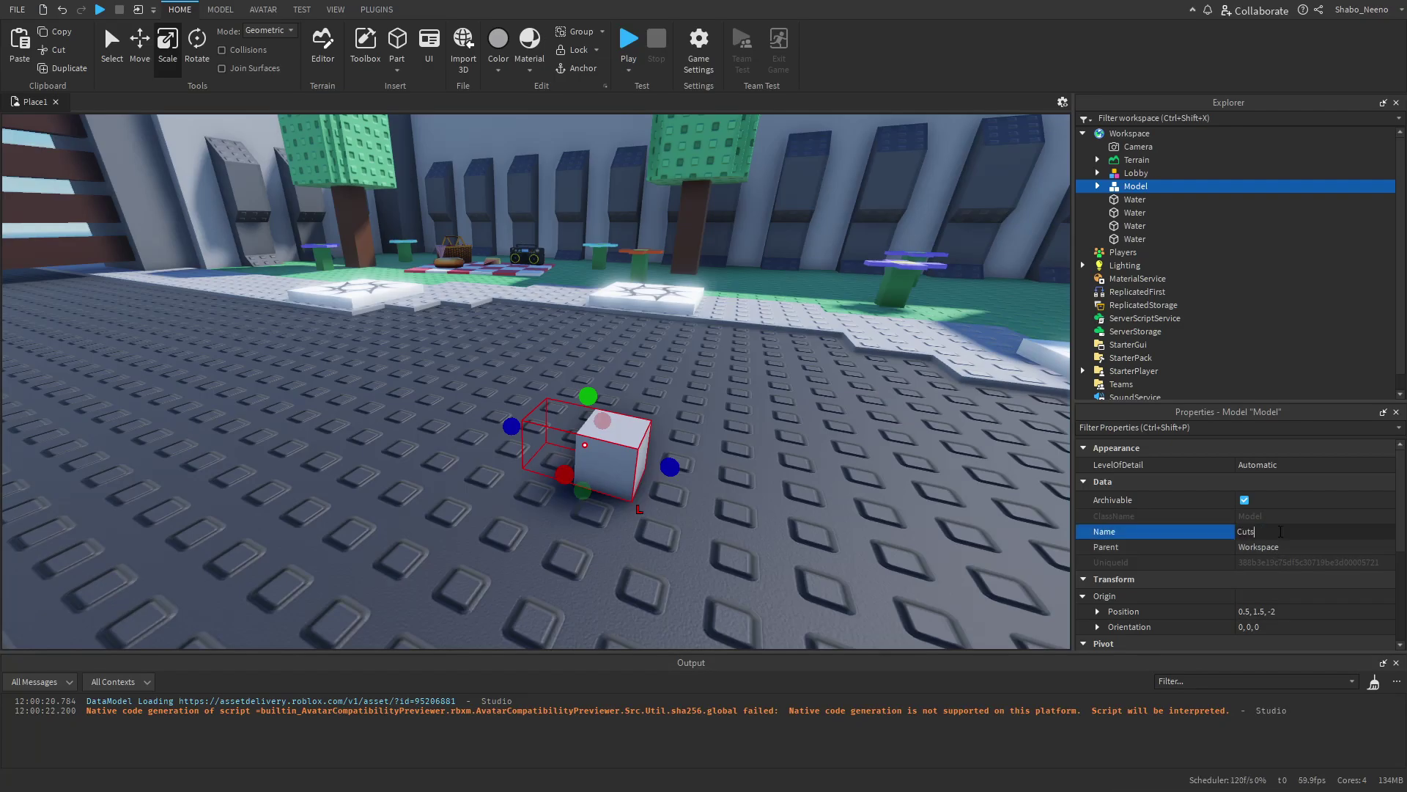
{"action": "type", "text": "CutsceneParts"}
{"action": "key", "text": "Return"}
Set the CutsceneParts model's PrimaryPart to Center.
{"action": "left_click", "coordinate": [1098, 186]}
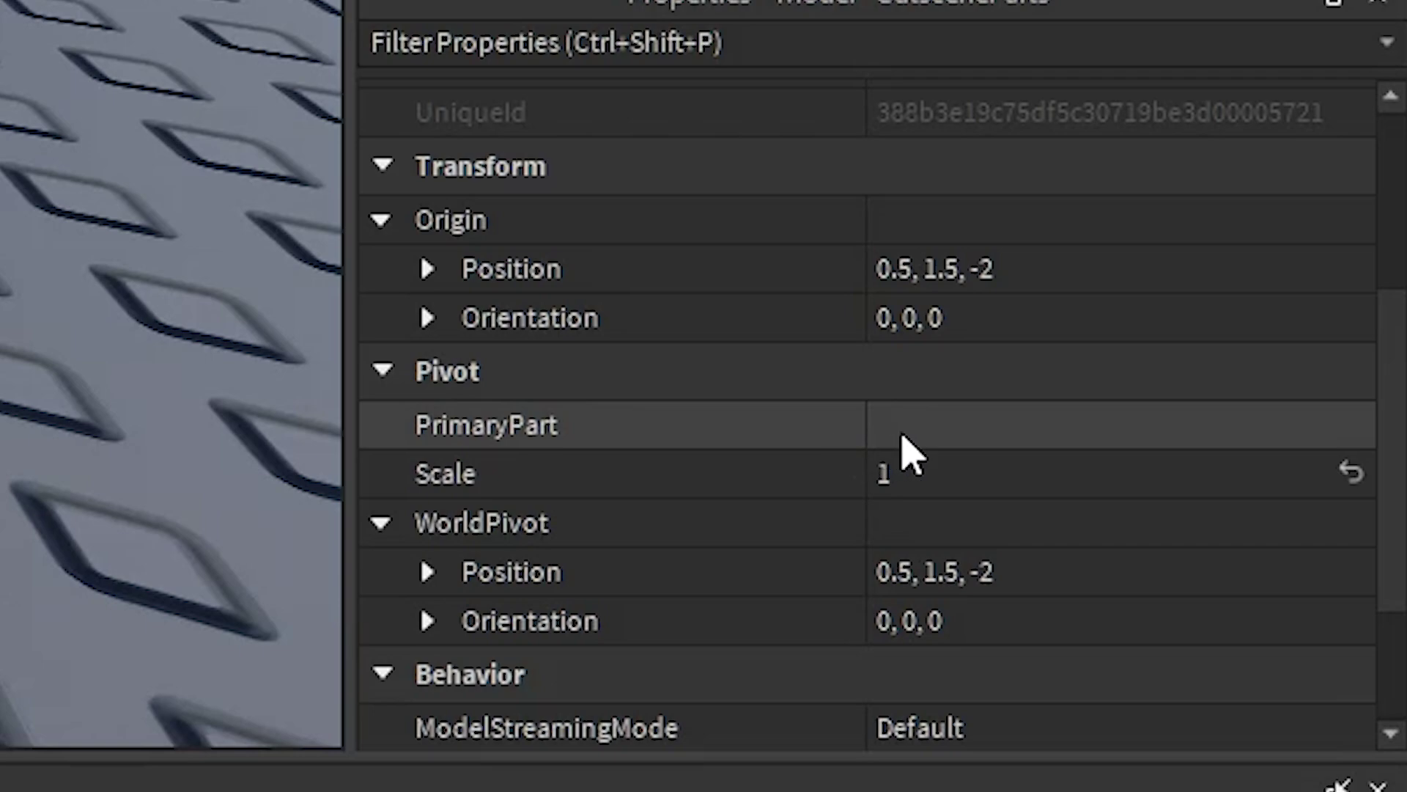
{"action": "left_click", "coordinate": [944, 448]}
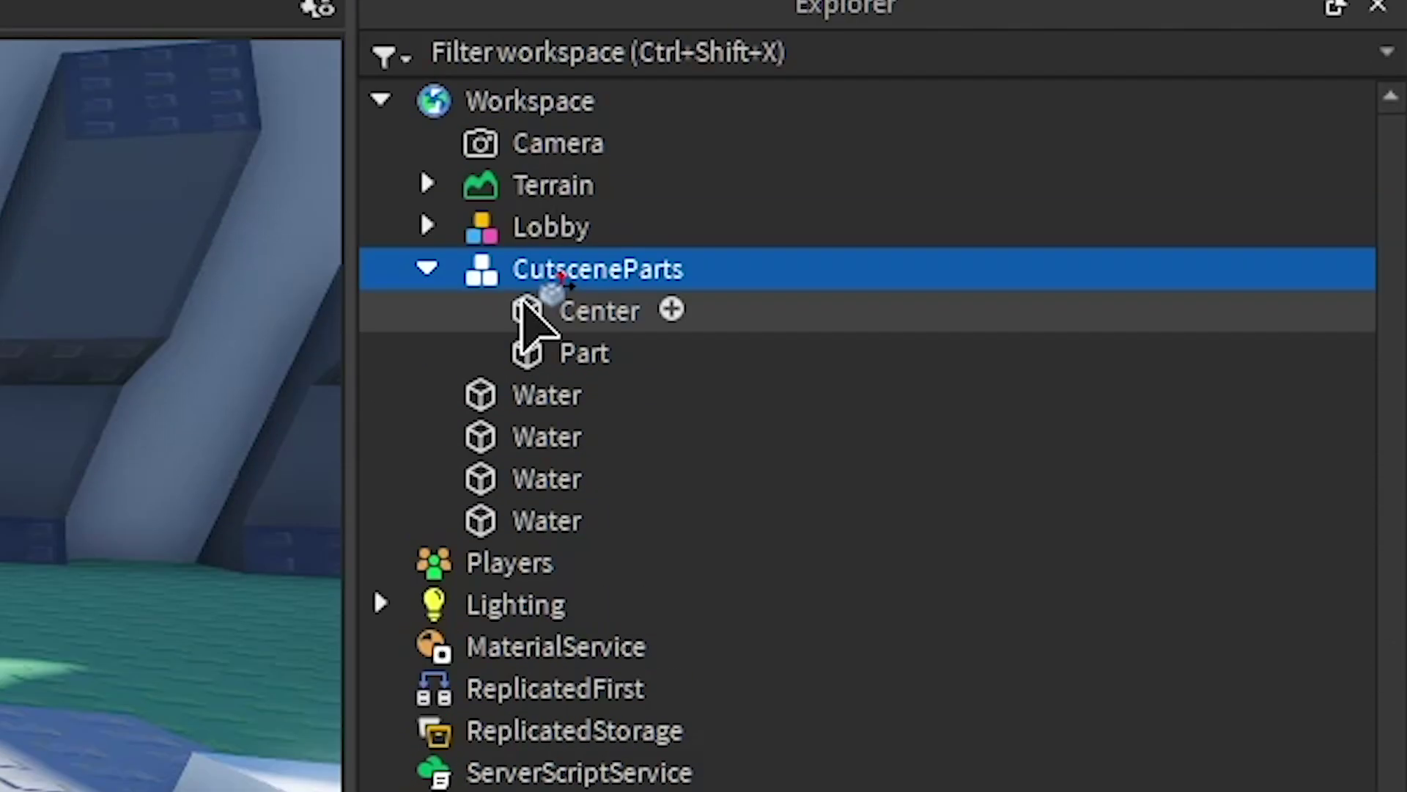
{"action": "left_click", "coordinate": [522, 308]}
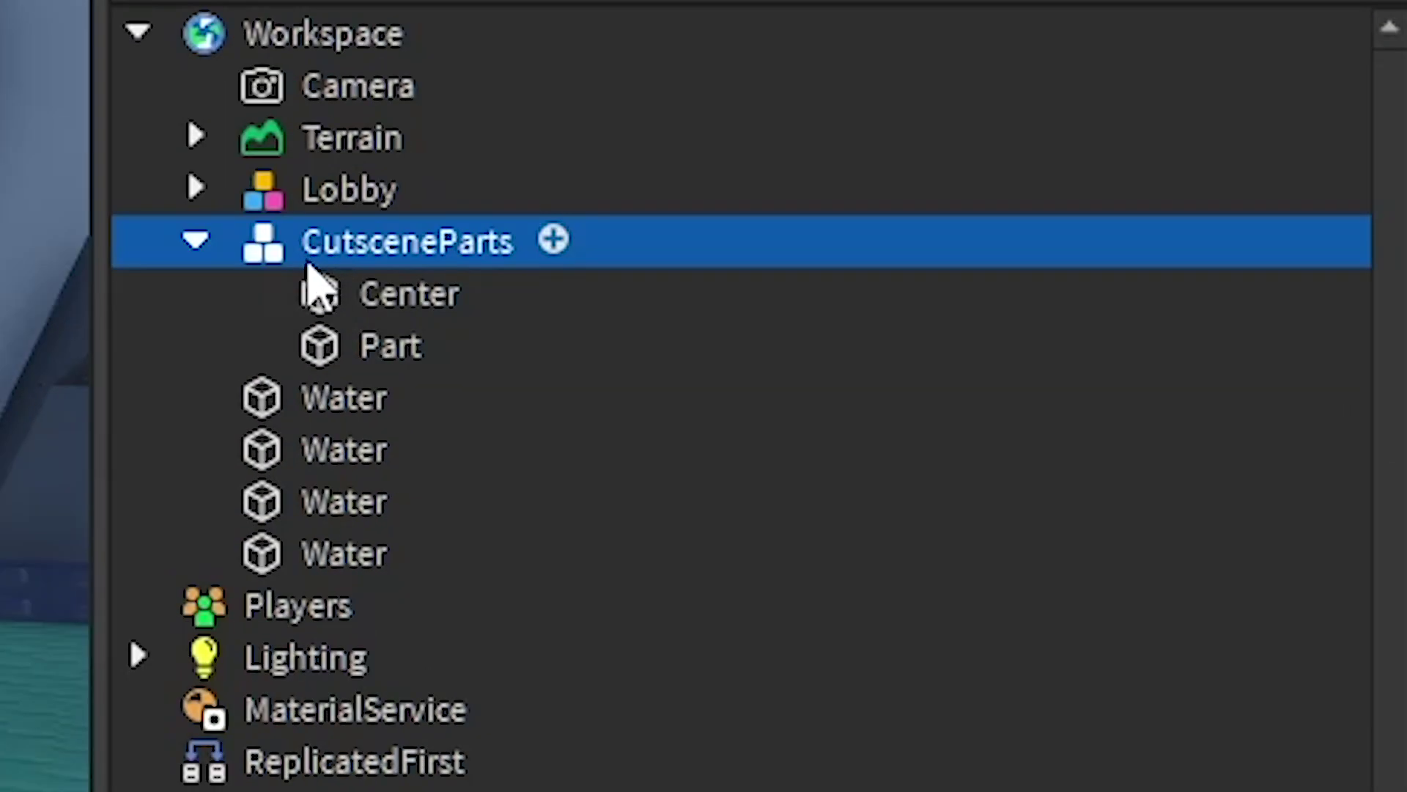
Insert a Motor6D object into Center.
{"action": "right_click", "coordinate": [303, 297]}
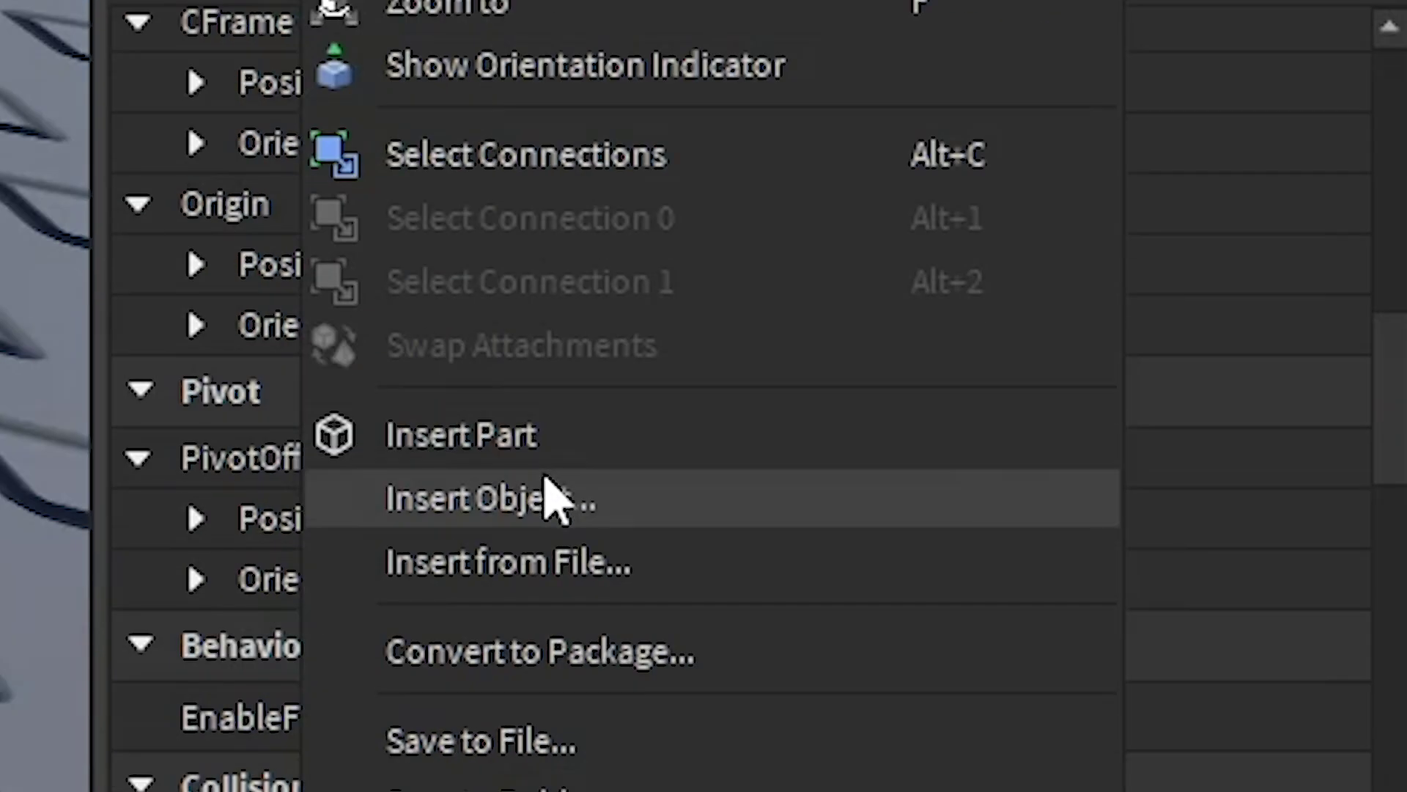
{"action": "left_click", "coordinate": [554, 498]}
{"action": "type", "text": "M"}
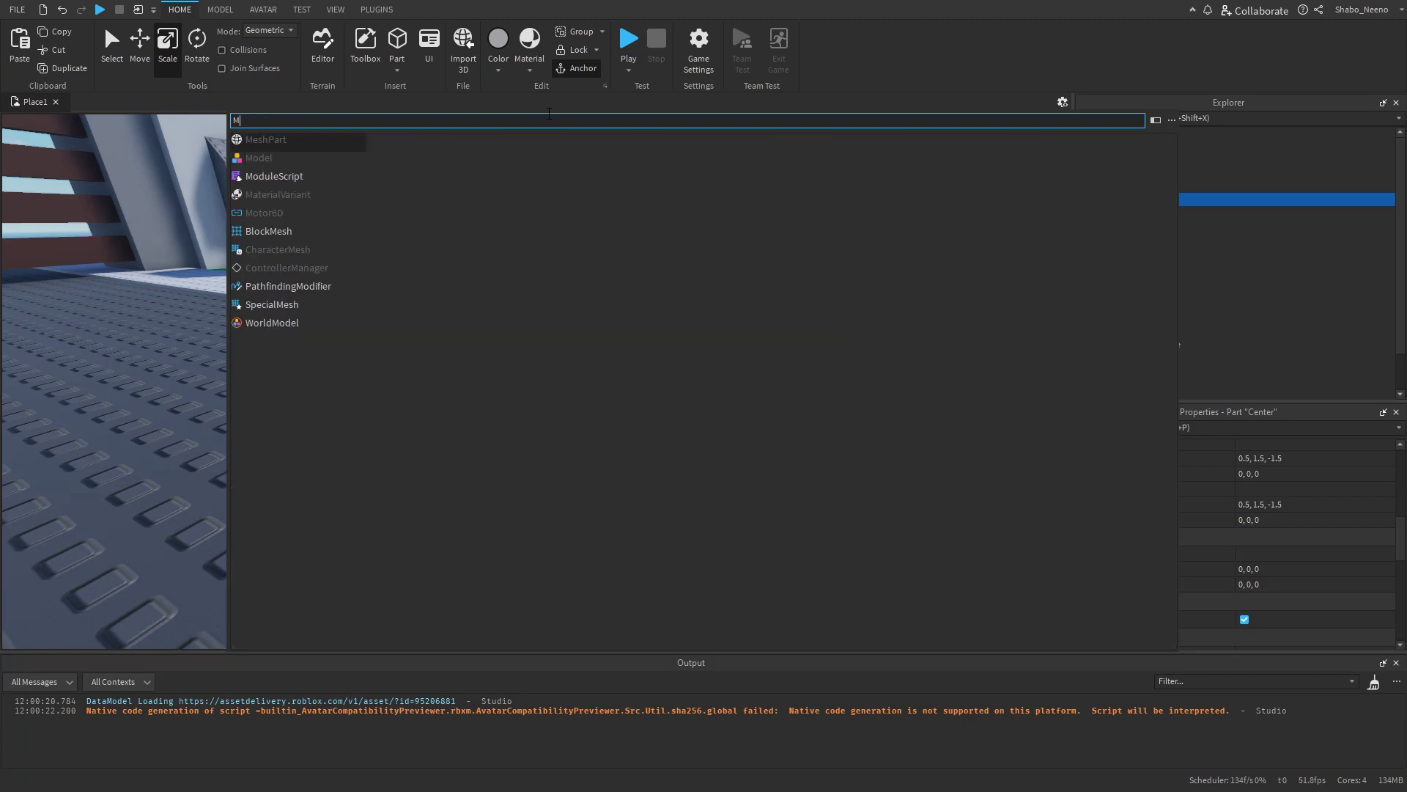
{"action": "type", "text": "otor6D"}
{"action": "key", "text": "Return"}
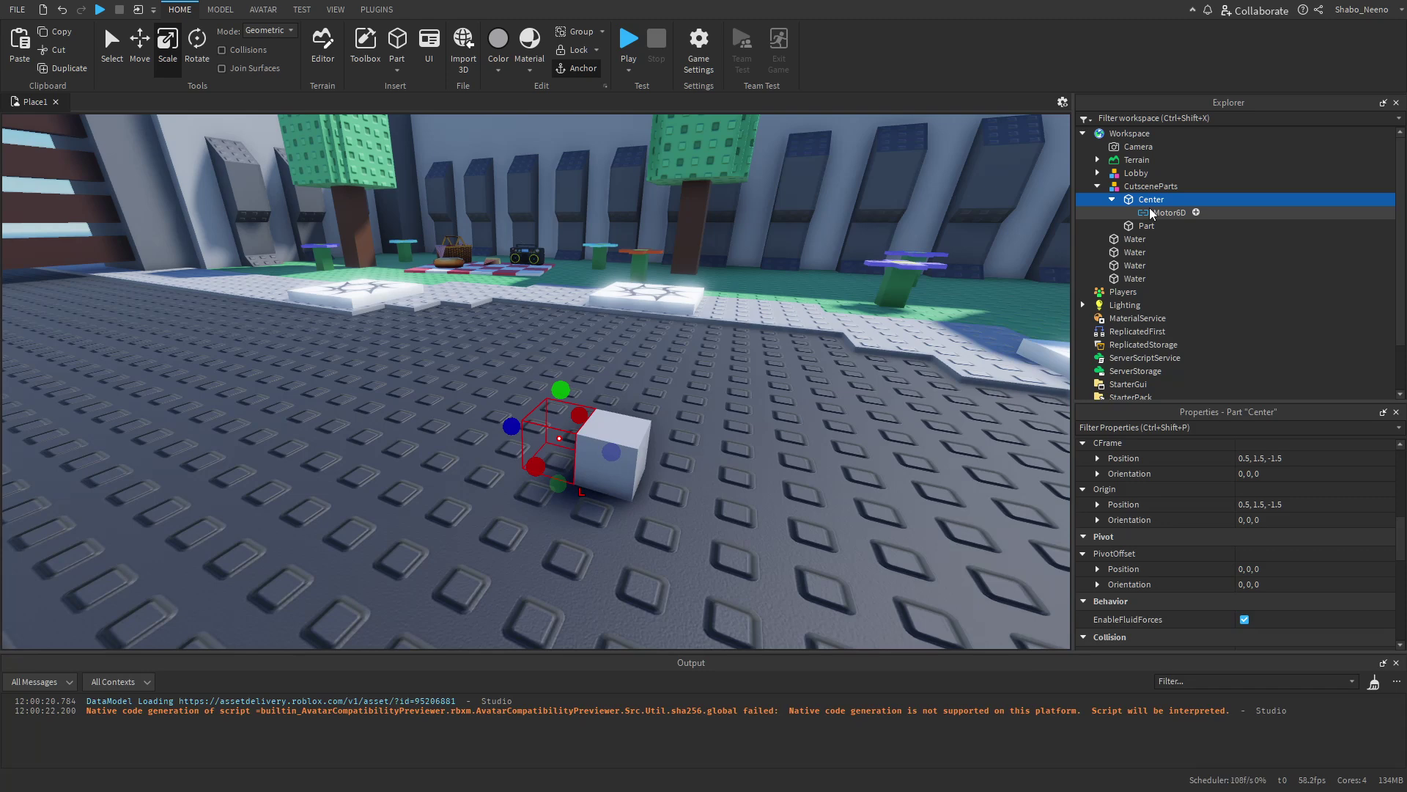
Set the Motor6D's Part0 to Center and Part1 to Part.
{"action": "left_click", "coordinate": [1152, 213]}
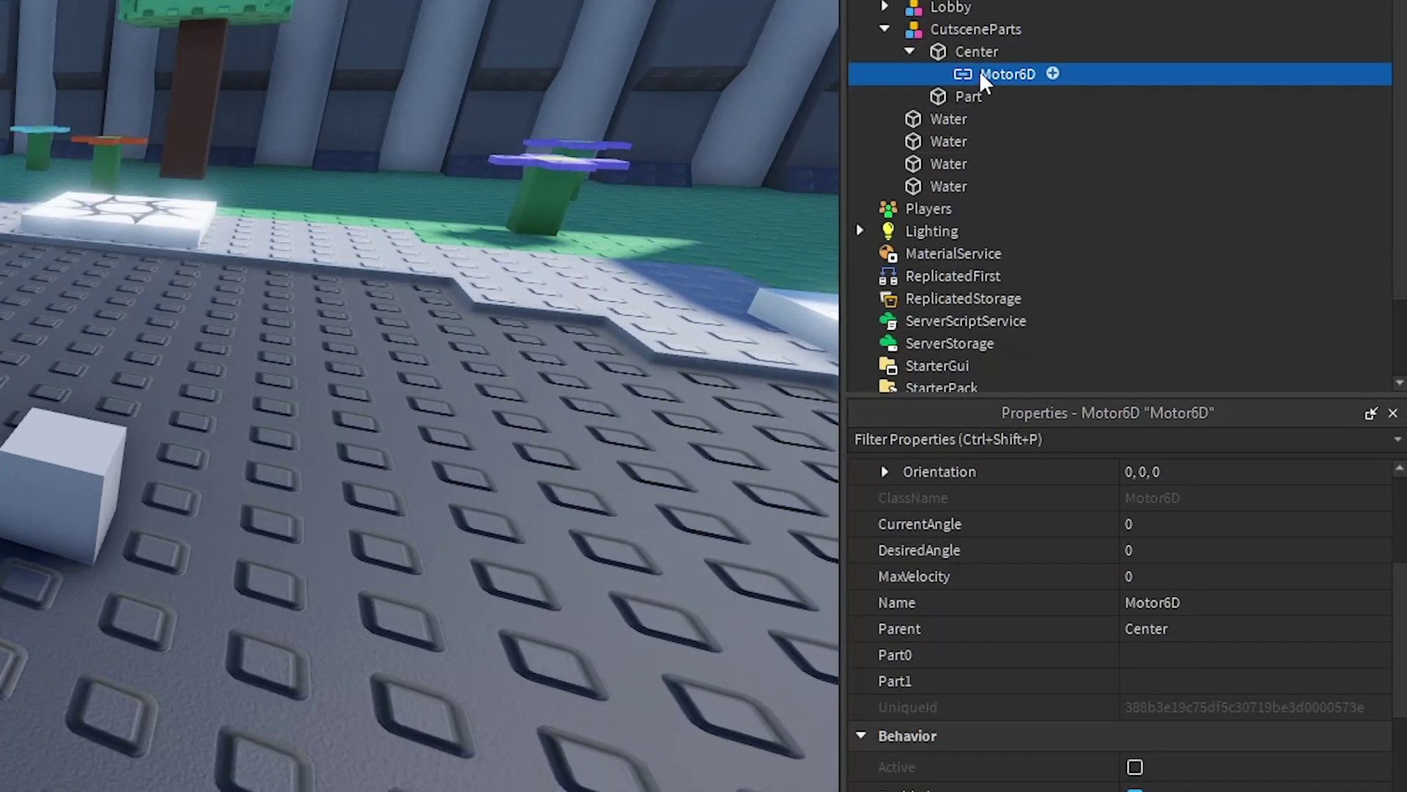
{"action": "left_click", "coordinate": [1173, 654]}
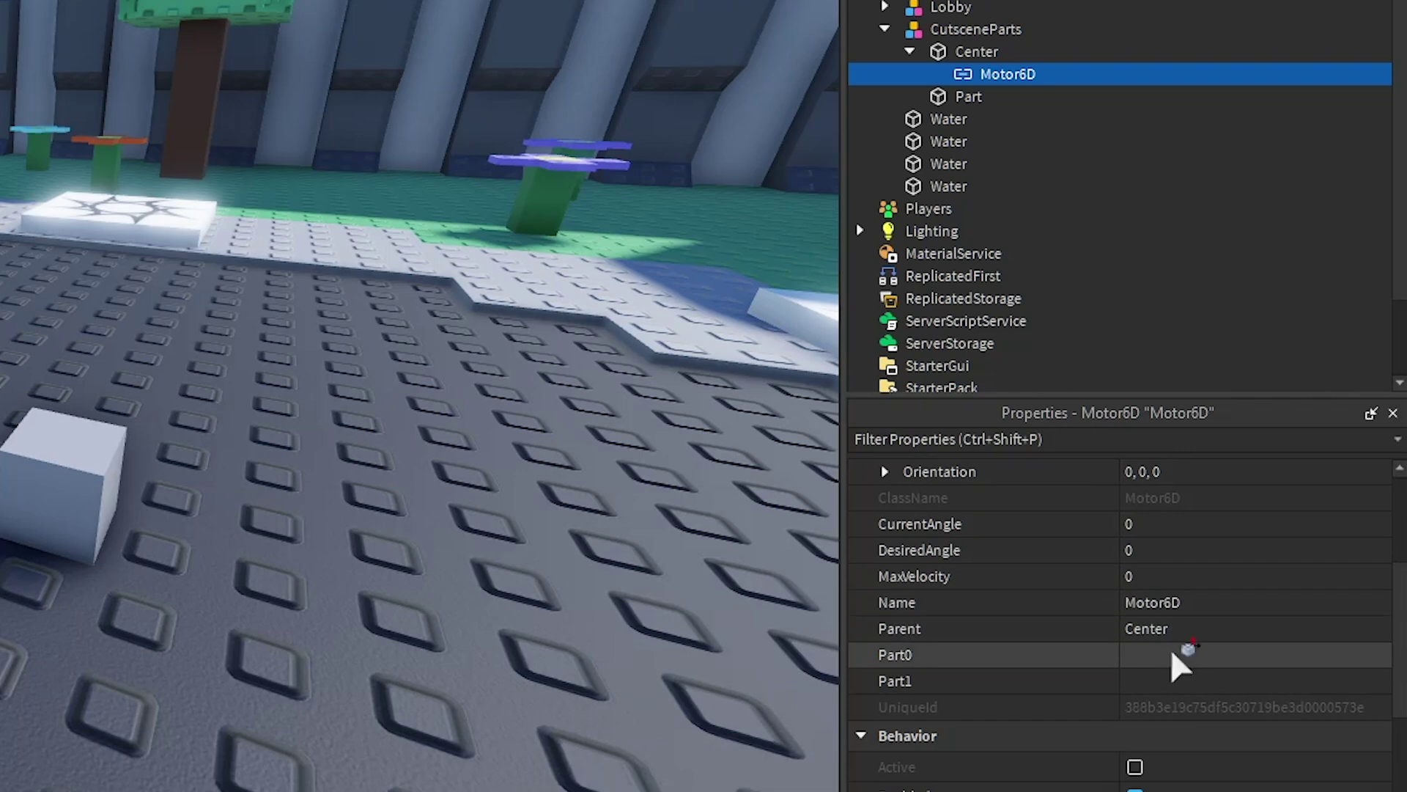
{"action": "left_click", "coordinate": [969, 52]}
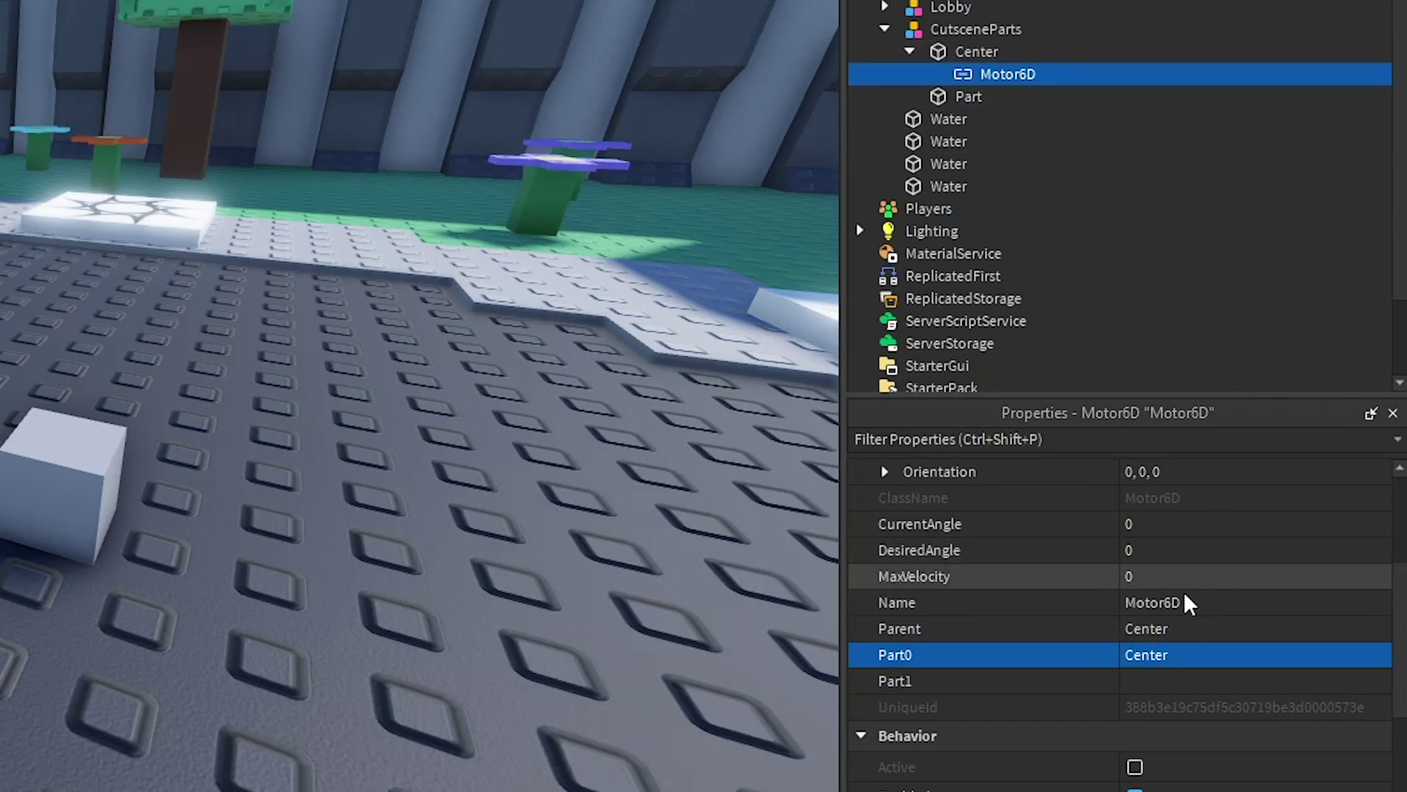
{"action": "left_click", "coordinate": [1167, 683]}
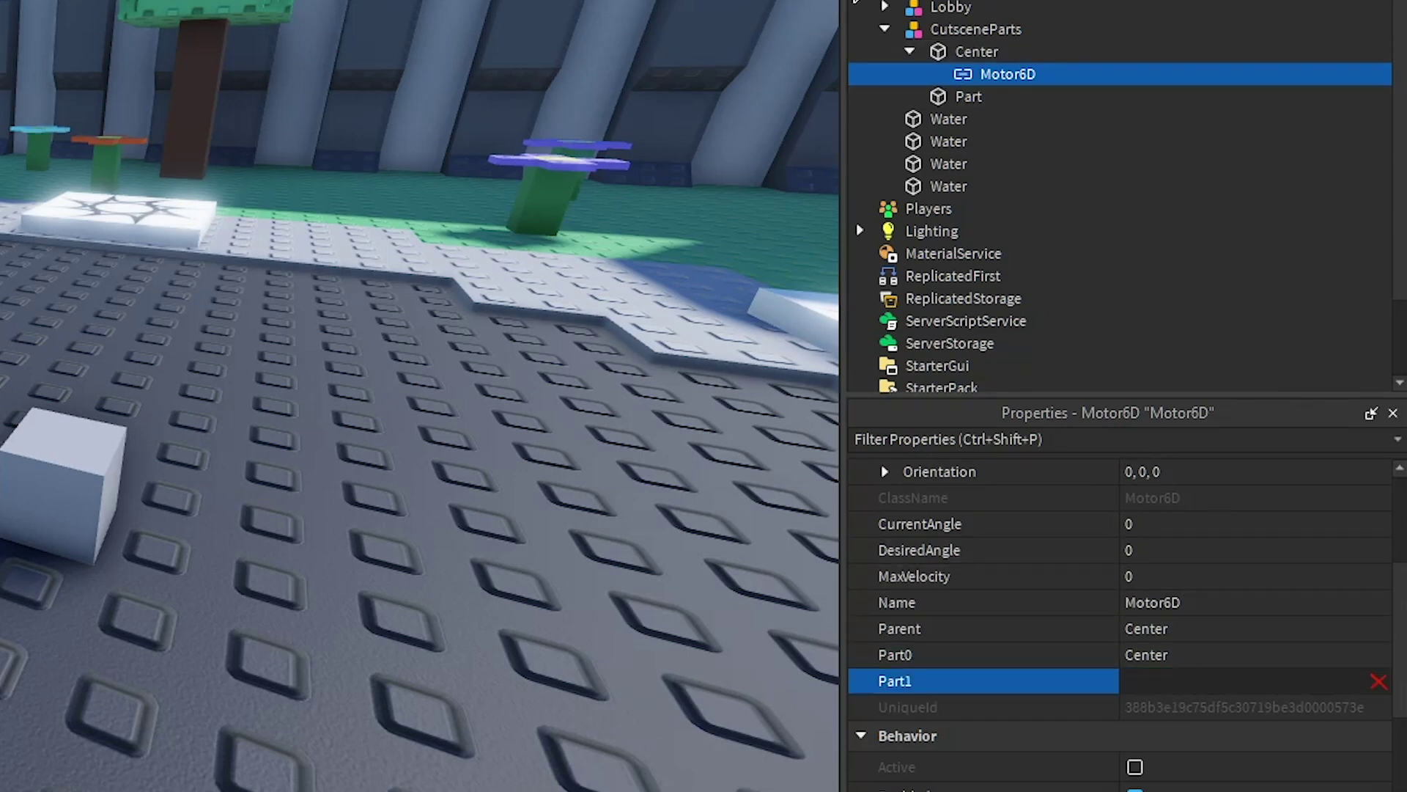
{"action": "left_click", "coordinate": [940, 96]}
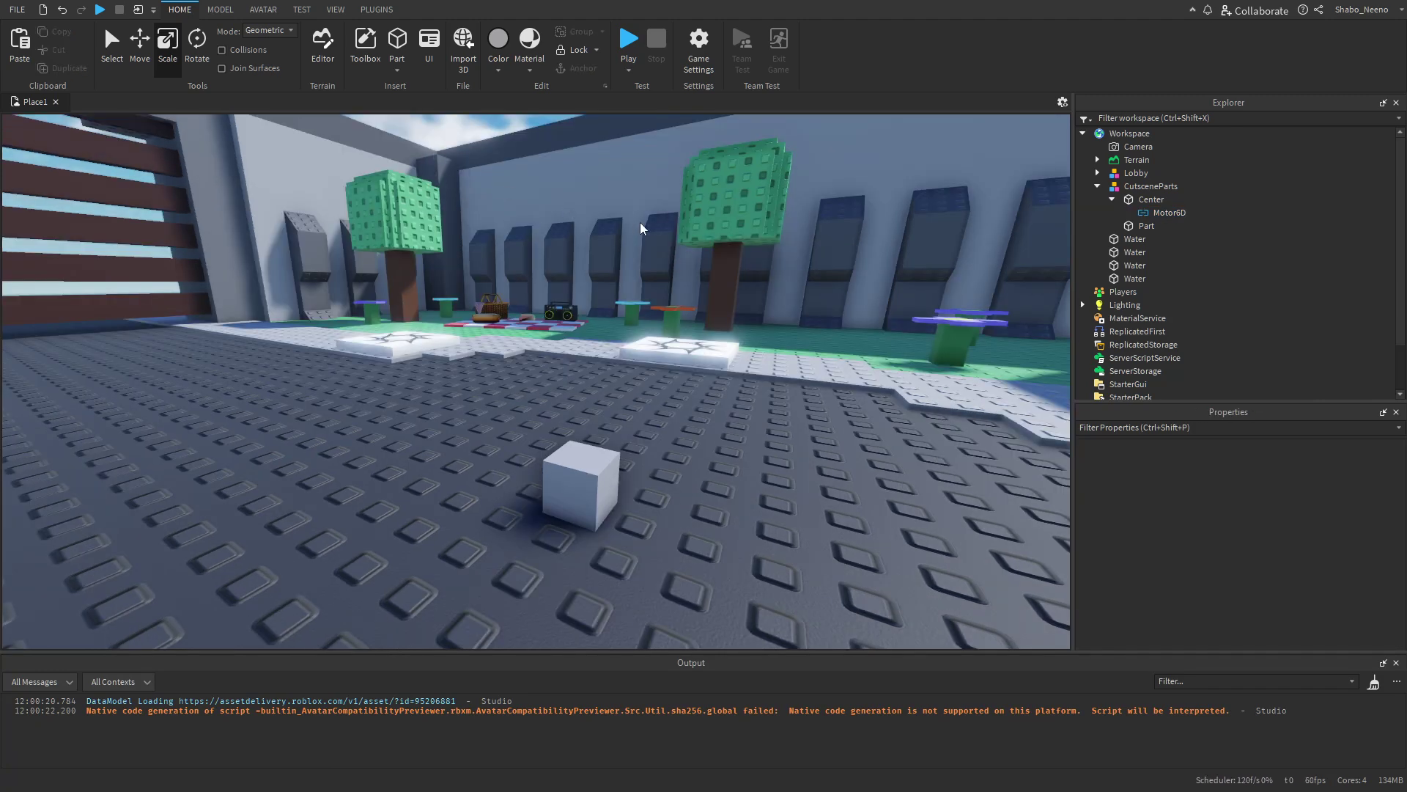
Find a camera mesh in the Toolbox Marketplace and move its Mesh into CutsceneParts' Part.
{"action": "left_click", "coordinate": [364, 59]}
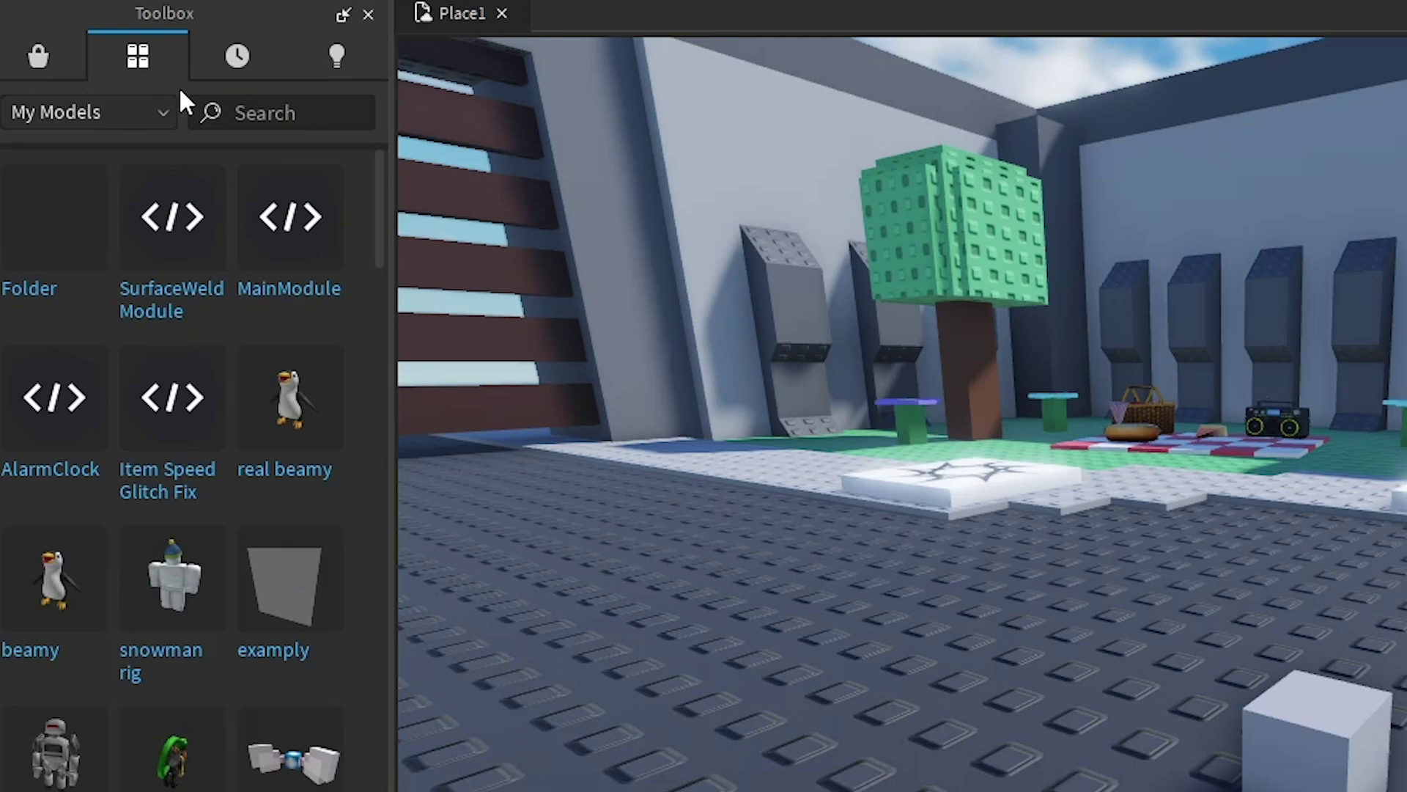
{"action": "left_click", "coordinate": [39, 55]}
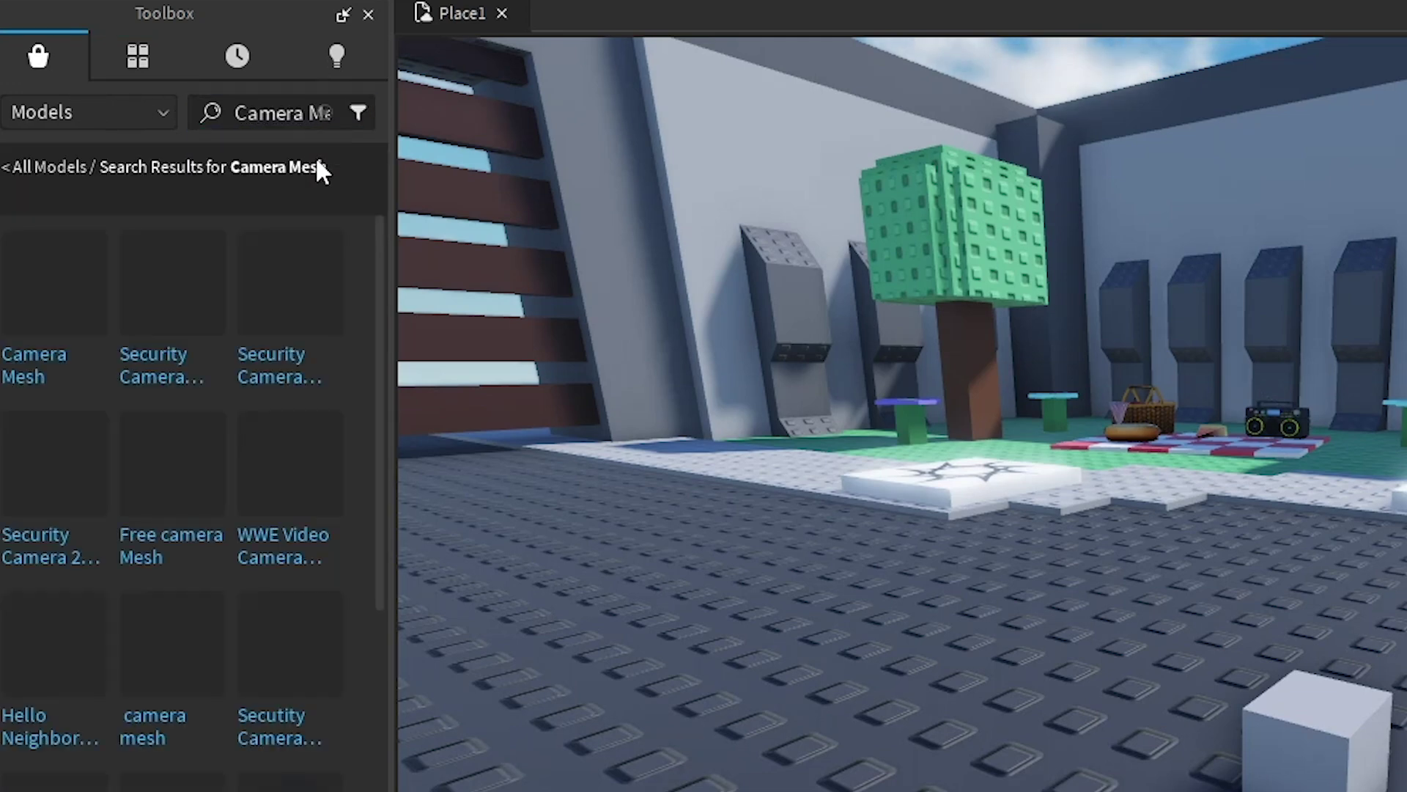
{"action": "mouse_move", "coordinate": [158, 480]}
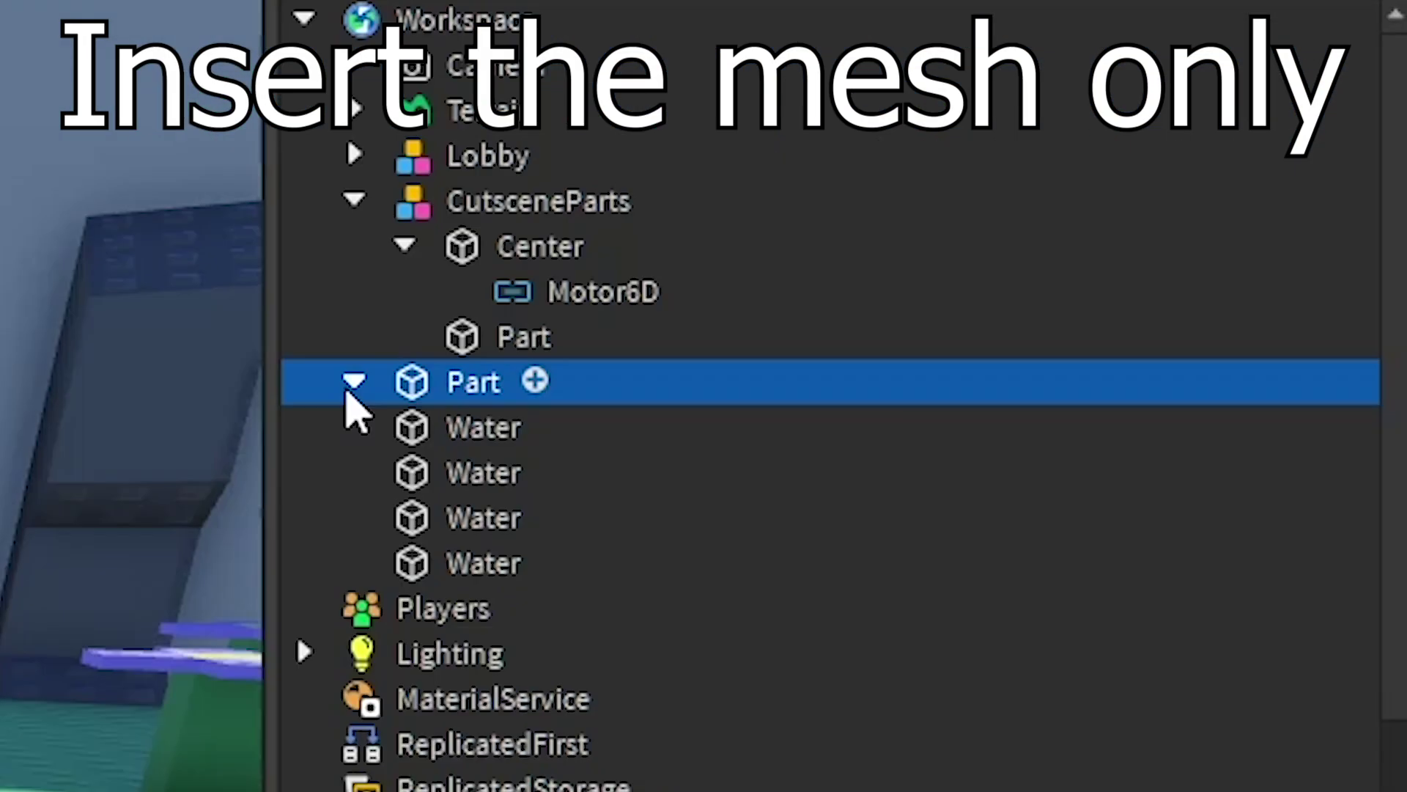
{"action": "left_click_drag", "start_coordinate": [484, 427], "coordinate": [475, 353]}
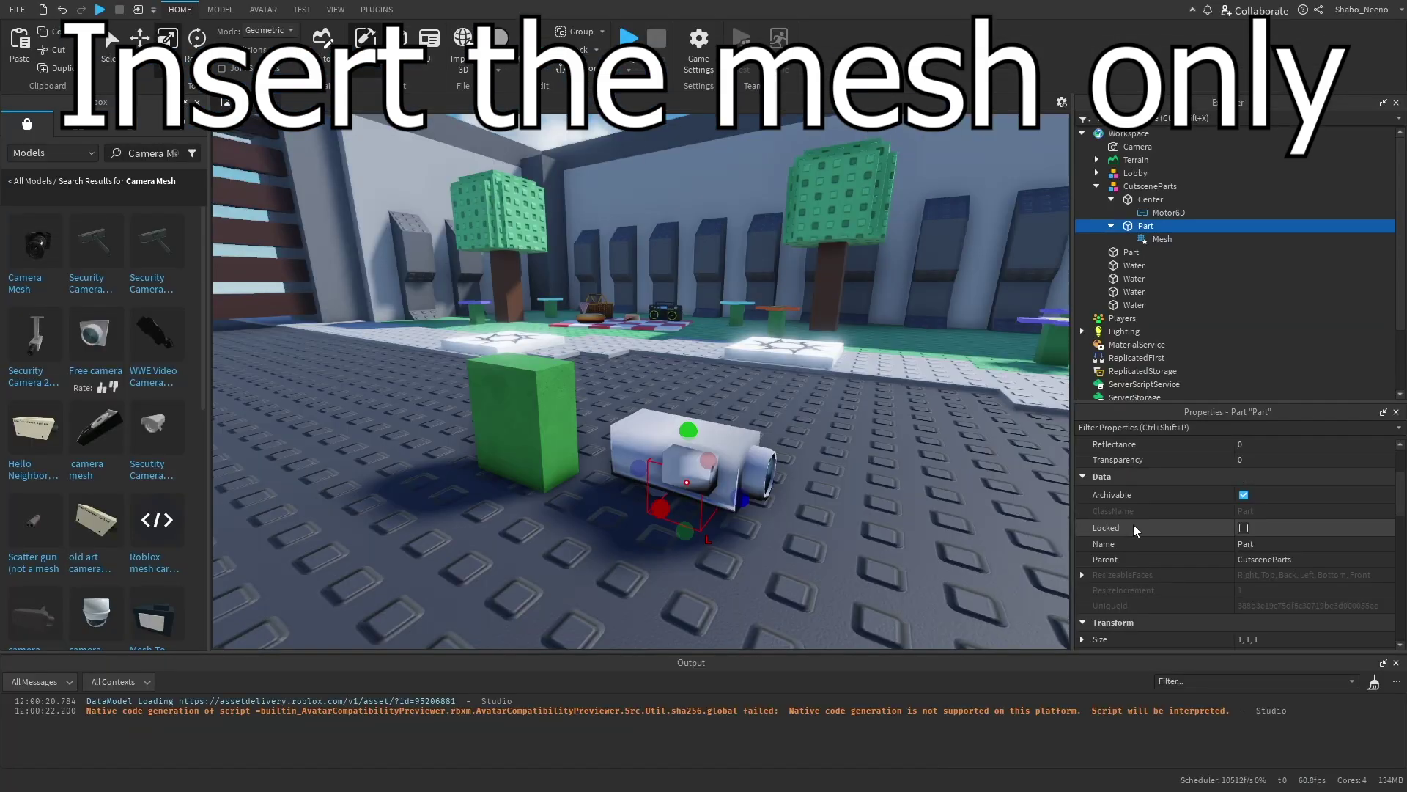
{"action": "scroll", "coordinate": [1134, 528], "scroll_direction": "down", "scroll_amount": 2}
{"action": "right_click_drag", "start_coordinate": [630, 480], "coordinate": [583, 485]}
{"action": "key", "text": "ctrl+2"}
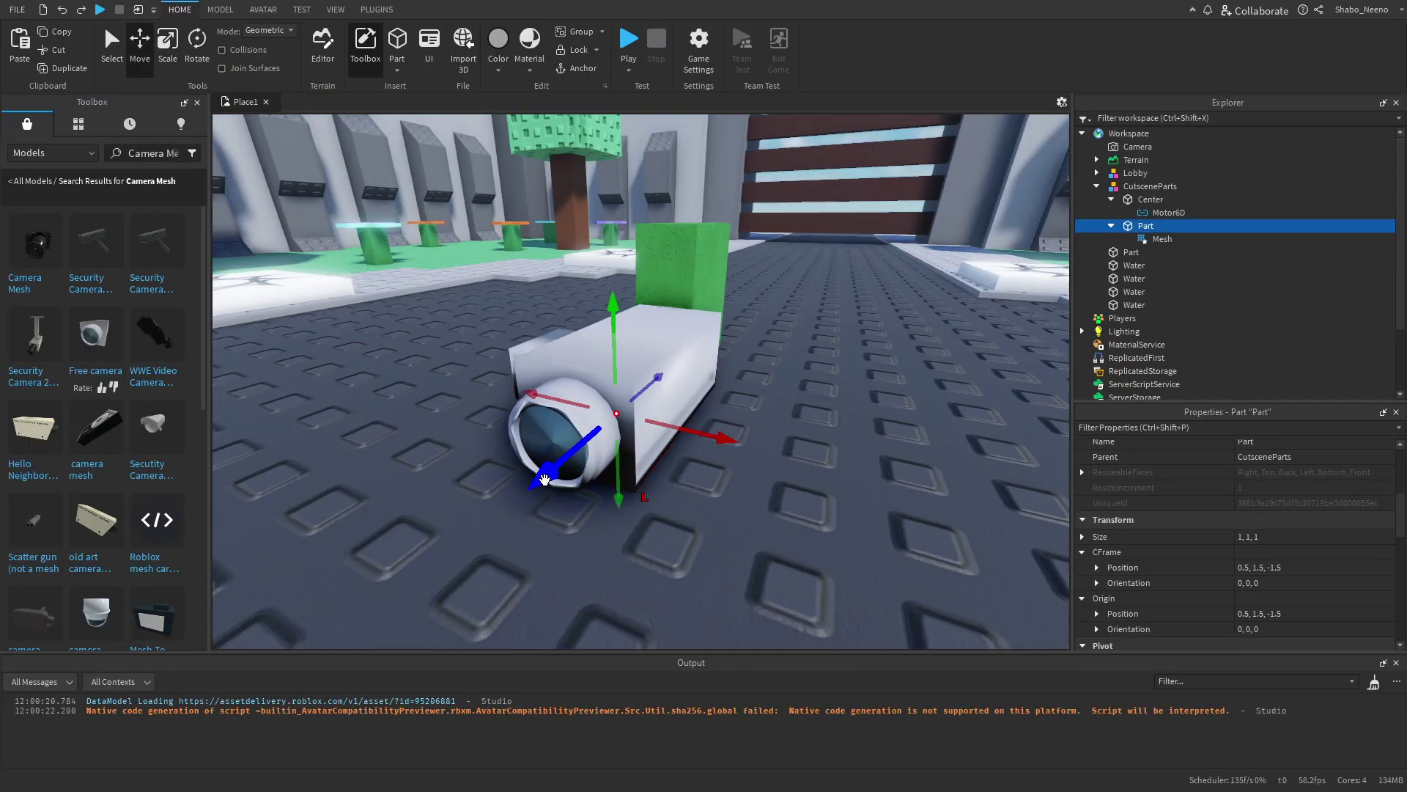
{"action": "key", "text": "w"}
{"action": "right_click_drag", "start_coordinate": [544, 479], "coordinate": [600, 347]}
{"action": "key", "text": "s"}
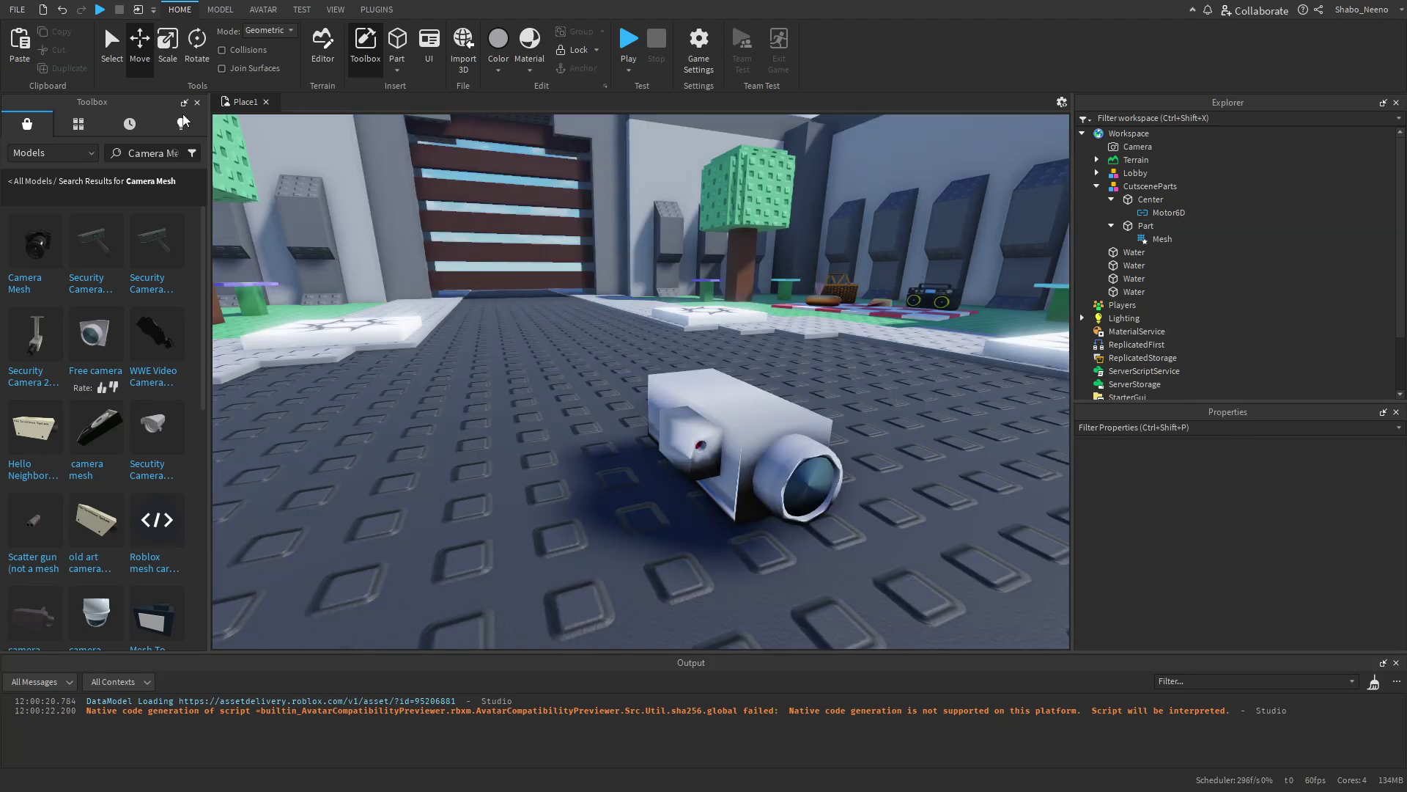
Set the camera Mesh's Scale to 1,1,1.
{"action": "left_click", "coordinate": [198, 103]}
{"action": "left_click", "coordinate": [1162, 239]}
{"action": "left_click", "coordinate": [1294, 574]}
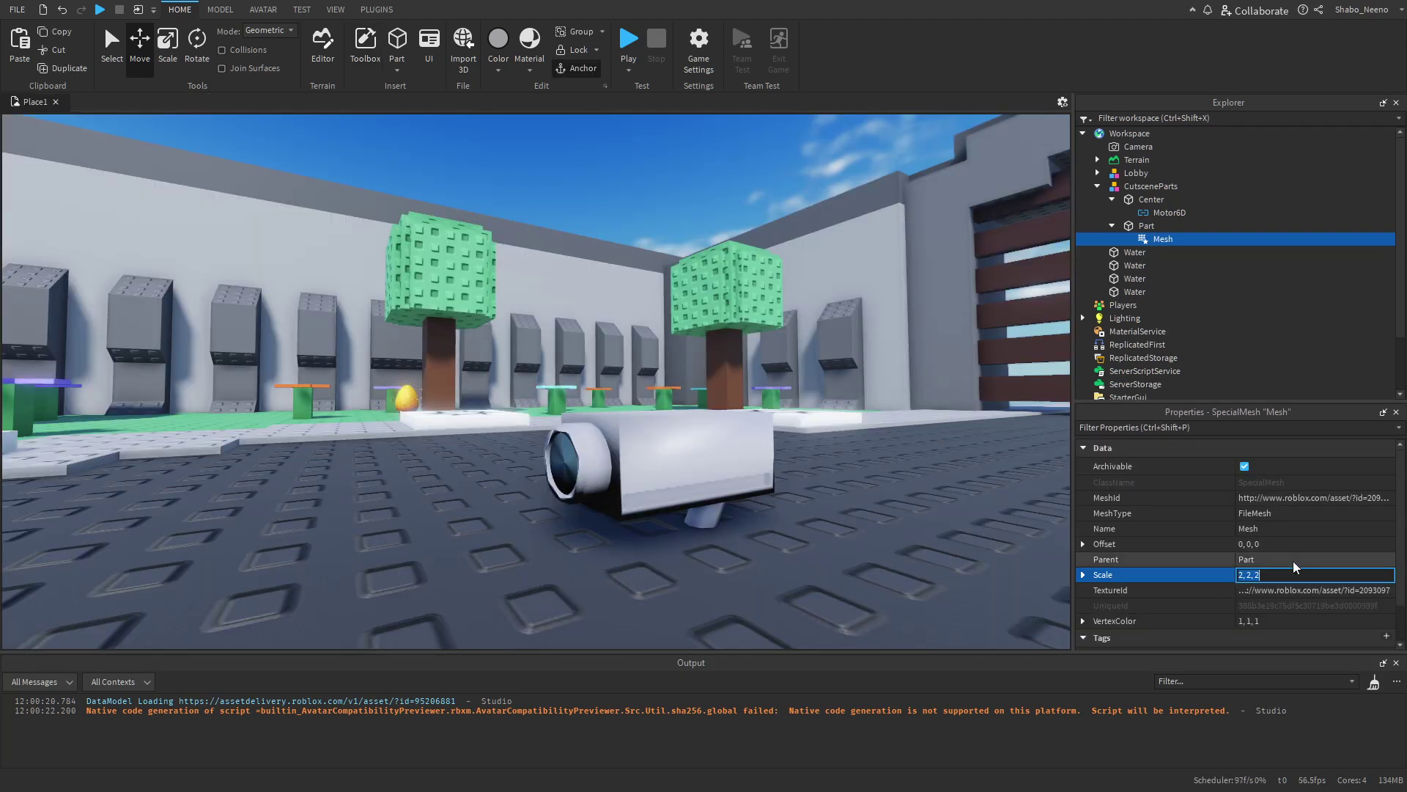
{"action": "type", "text": "1,1,1"}
{"action": "key", "text": "Return"}
{"action": "left_click", "coordinate": [736, 499]}
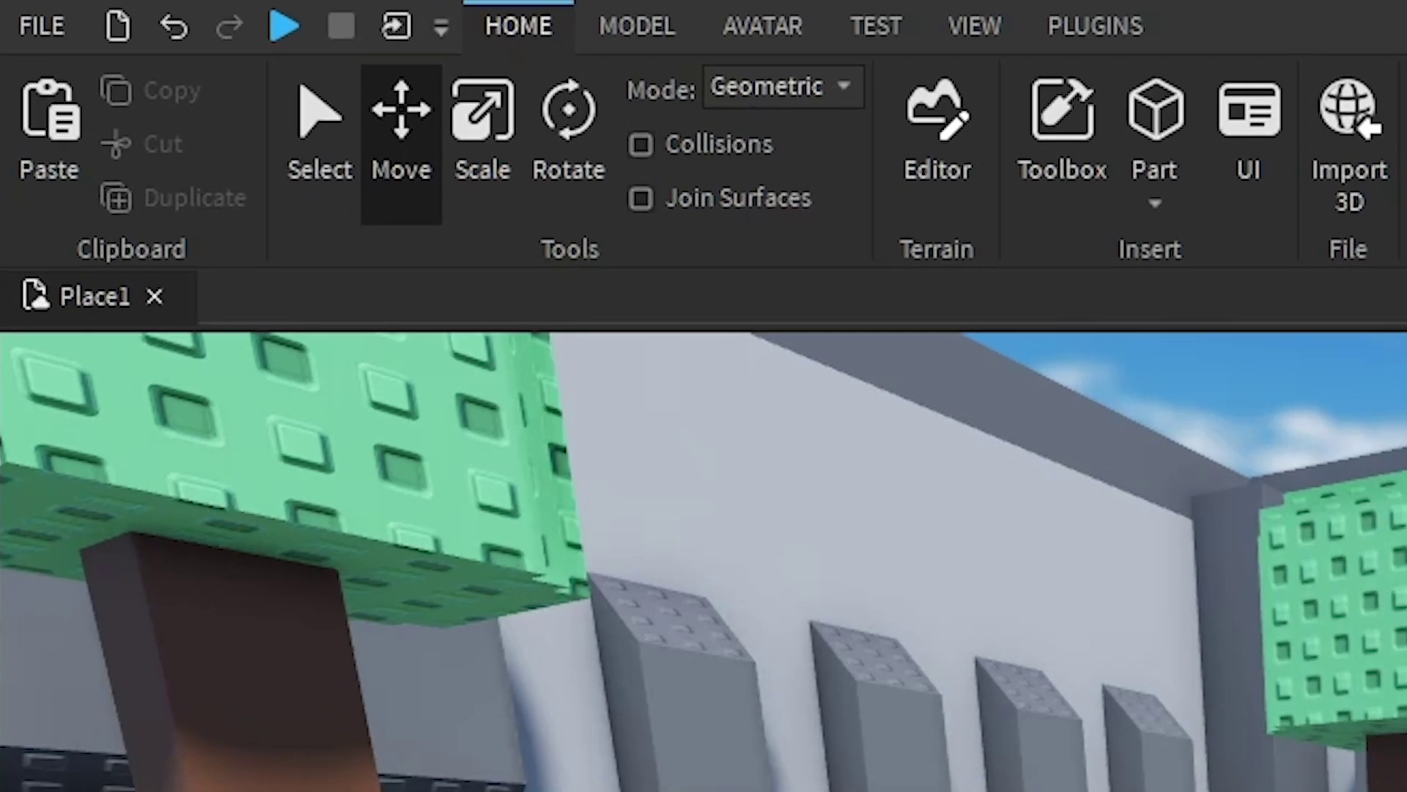
Open the Animation Editor from the Avatar tools.
{"action": "left_click", "coordinate": [765, 29]}
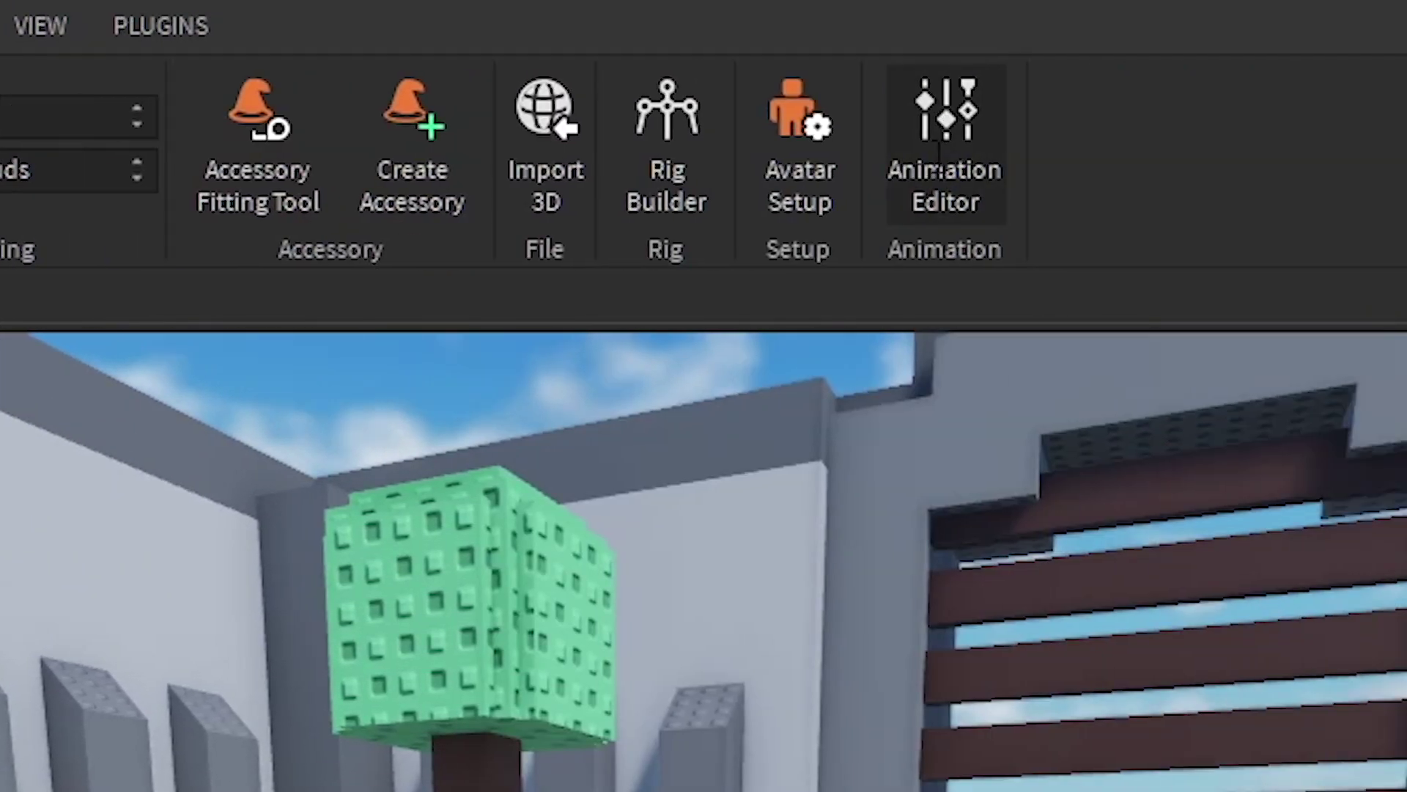
{"action": "left_click", "coordinate": [160, 26]}
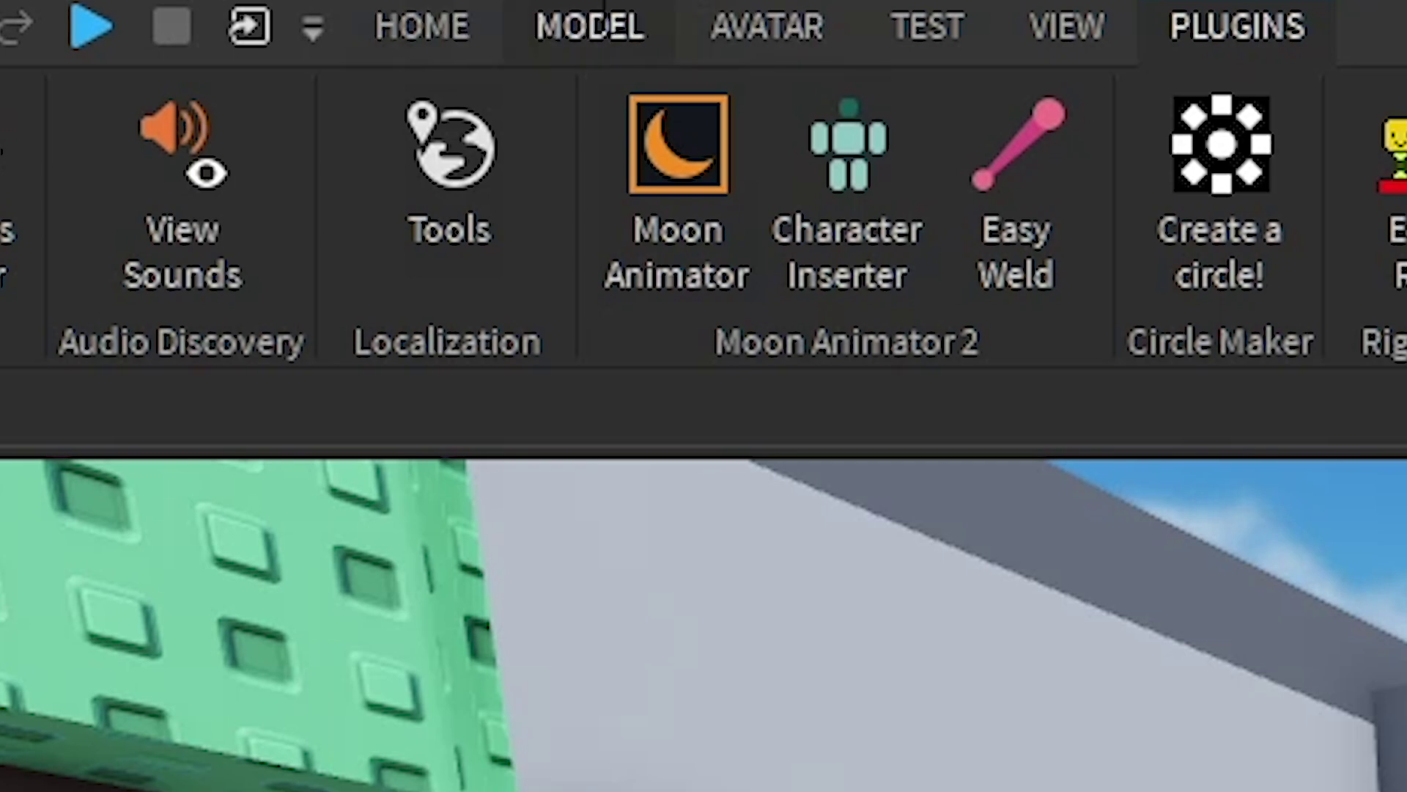
{"action": "left_click", "coordinate": [590, 26]}
{"action": "left_click", "coordinate": [1033, 17]}
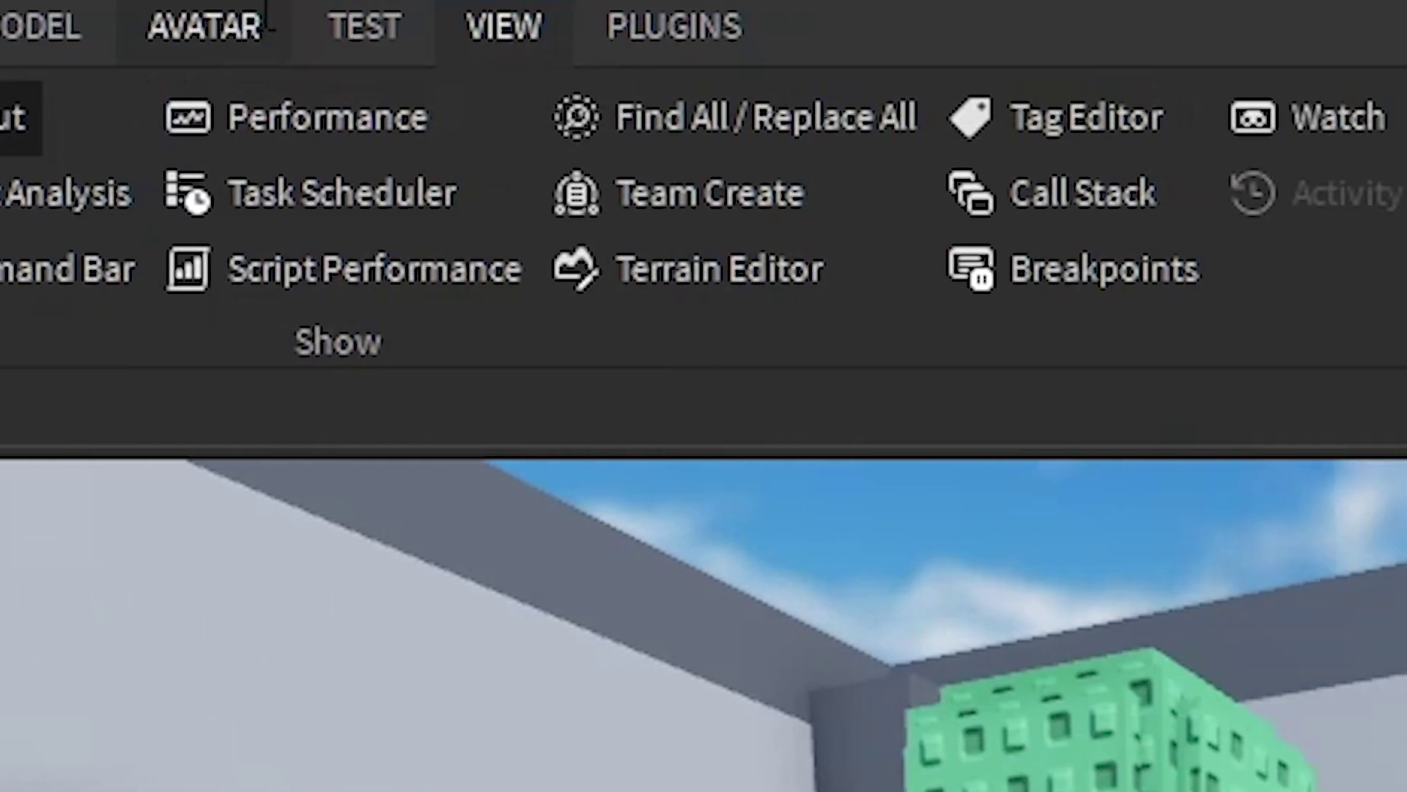
{"action": "left_click", "coordinate": [798, 18]}
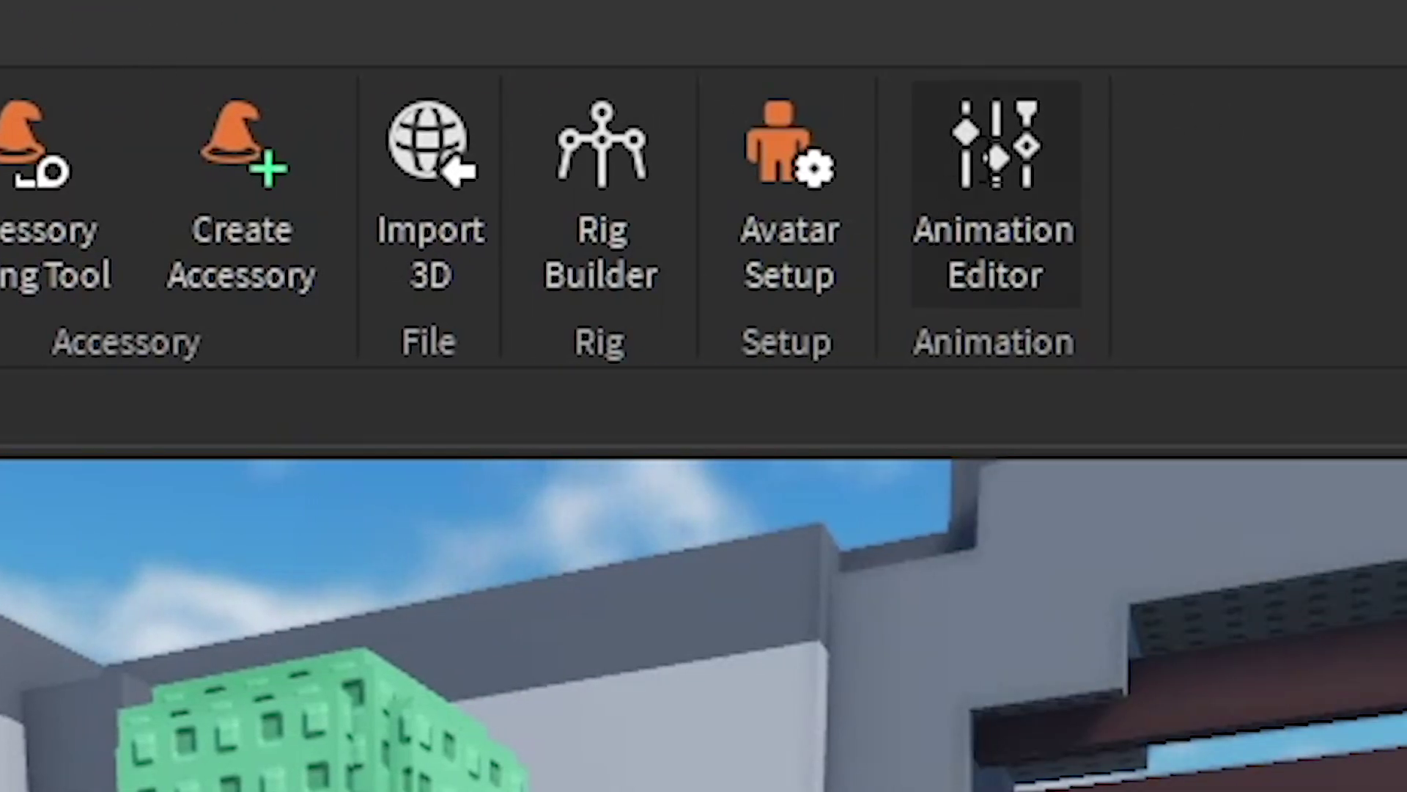
{"action": "left_click", "coordinate": [995, 190]}
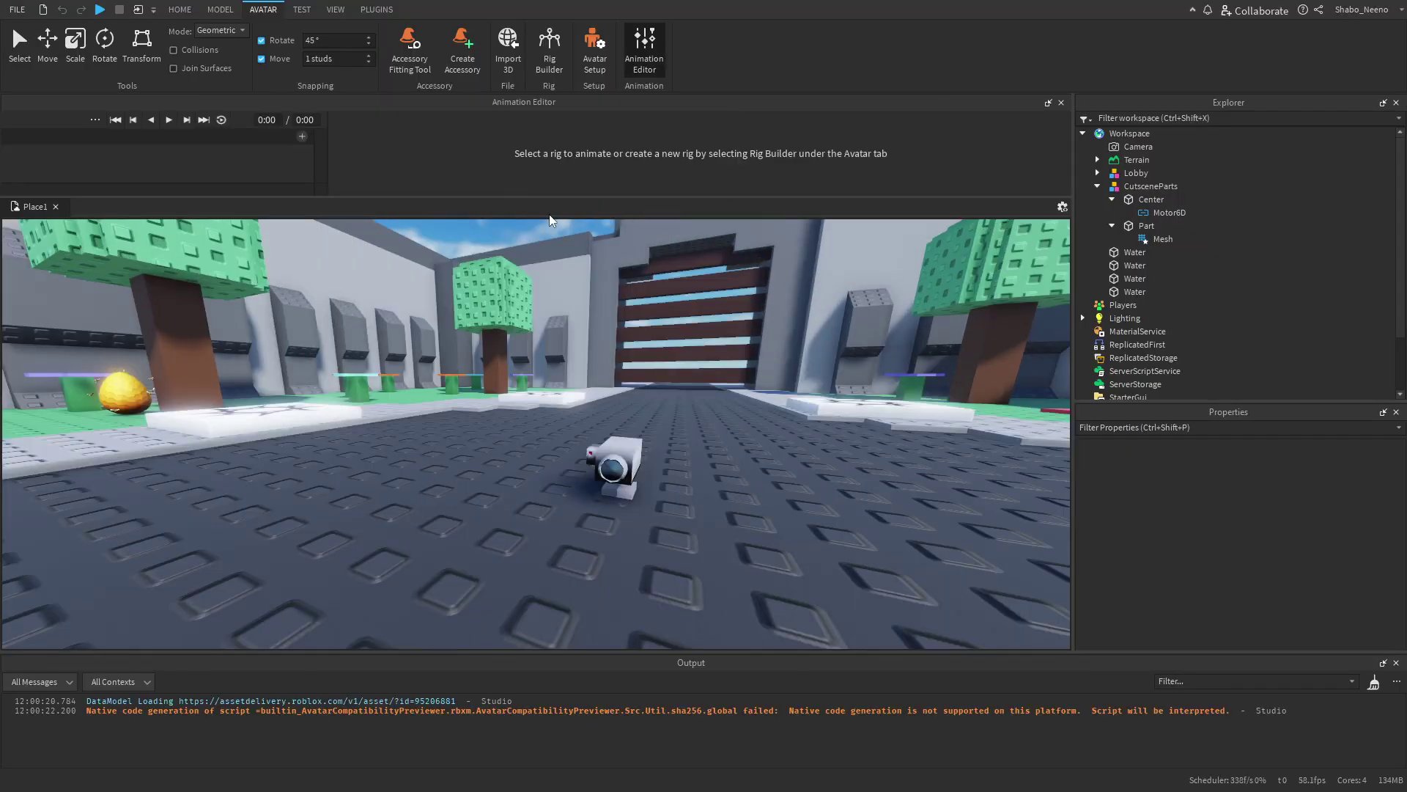
Enlarge the Animation Editor, close the Output panel, and pick CutsceneParts as the rig.
{"action": "left_click_drag", "start_coordinate": [549, 217], "coordinate": [542, 297]}
{"action": "left_click", "coordinate": [1395, 662]}
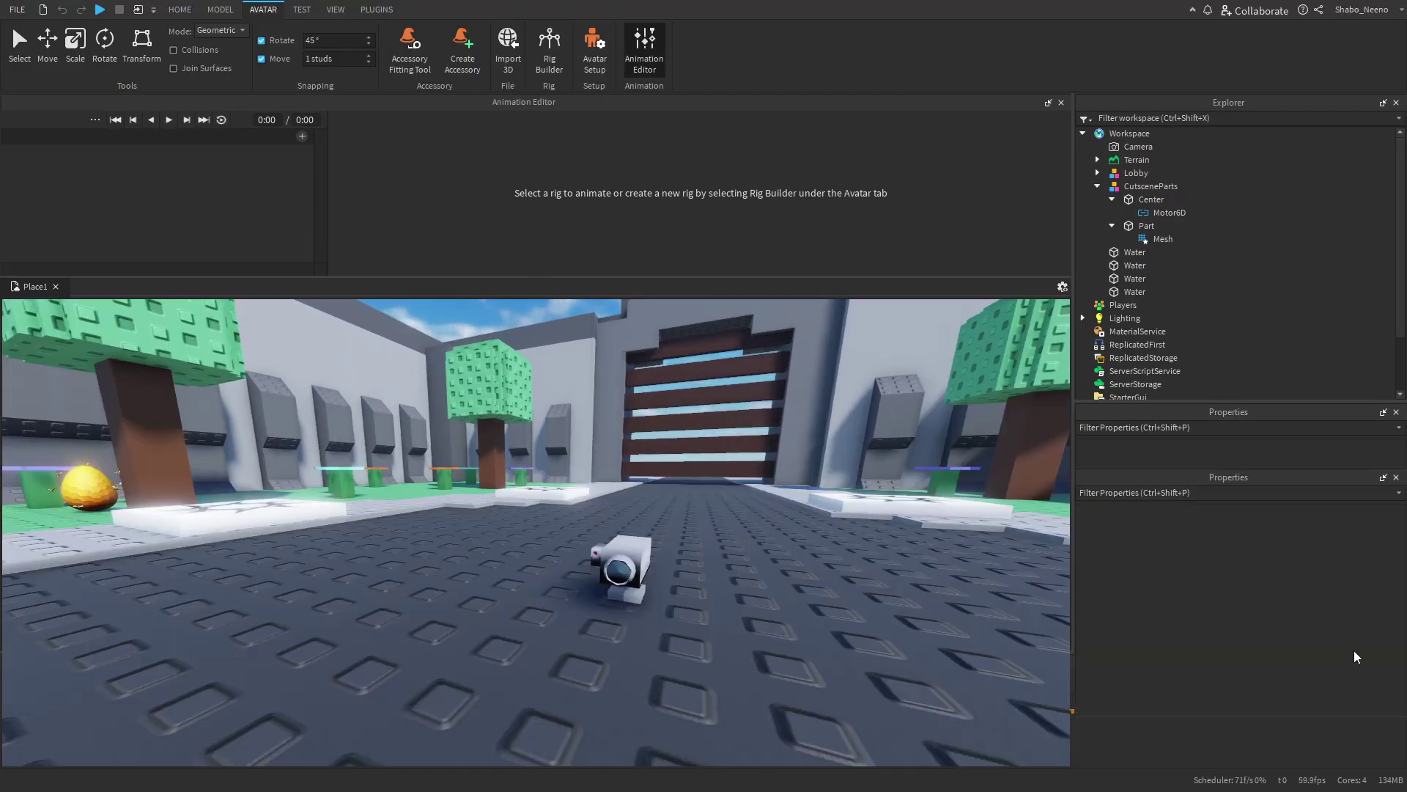
{"action": "left_click", "coordinate": [551, 582]}
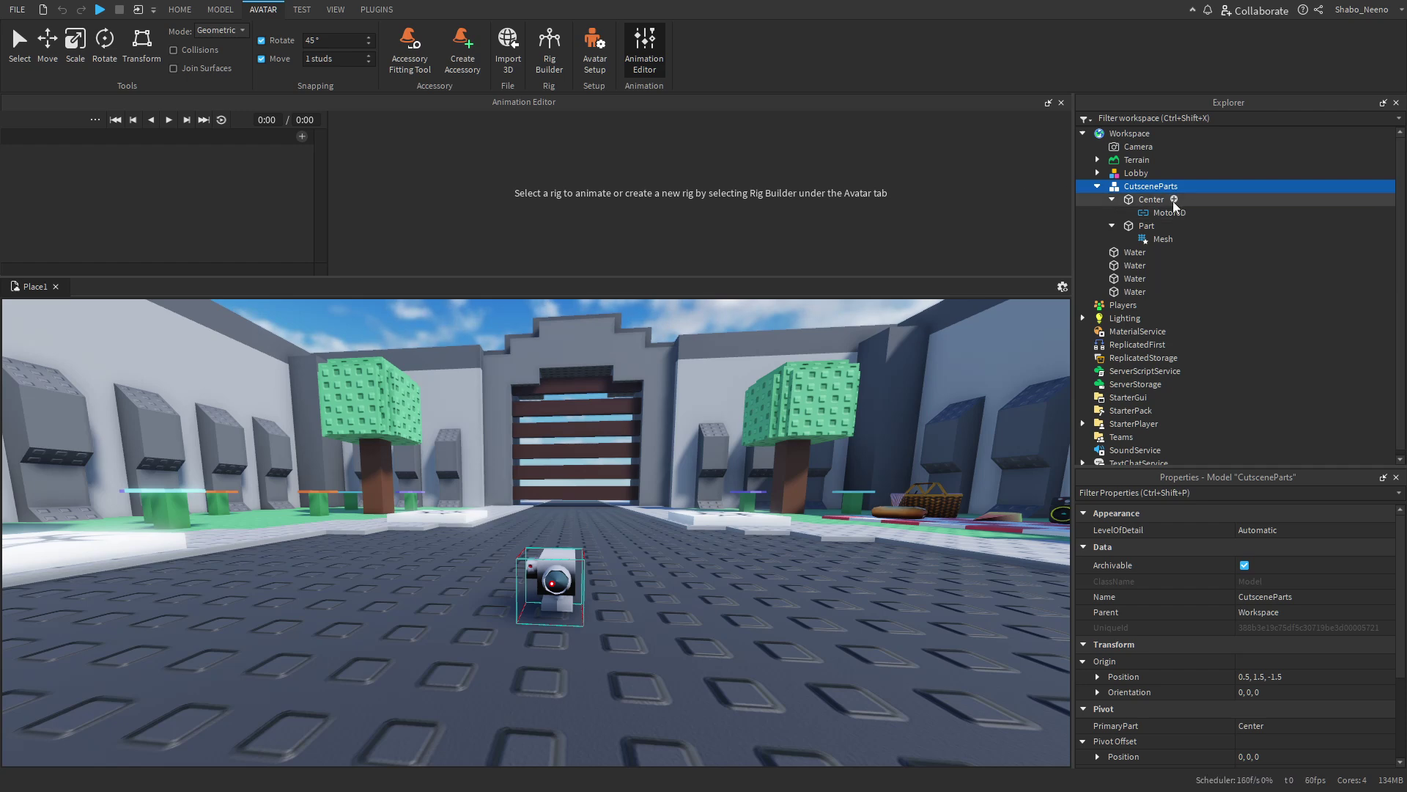
Add an AnimationController to CutsceneParts and begin naming the new animation 'Intro Cutscene'.
{"action": "right_click", "coordinate": [1132, 194]}
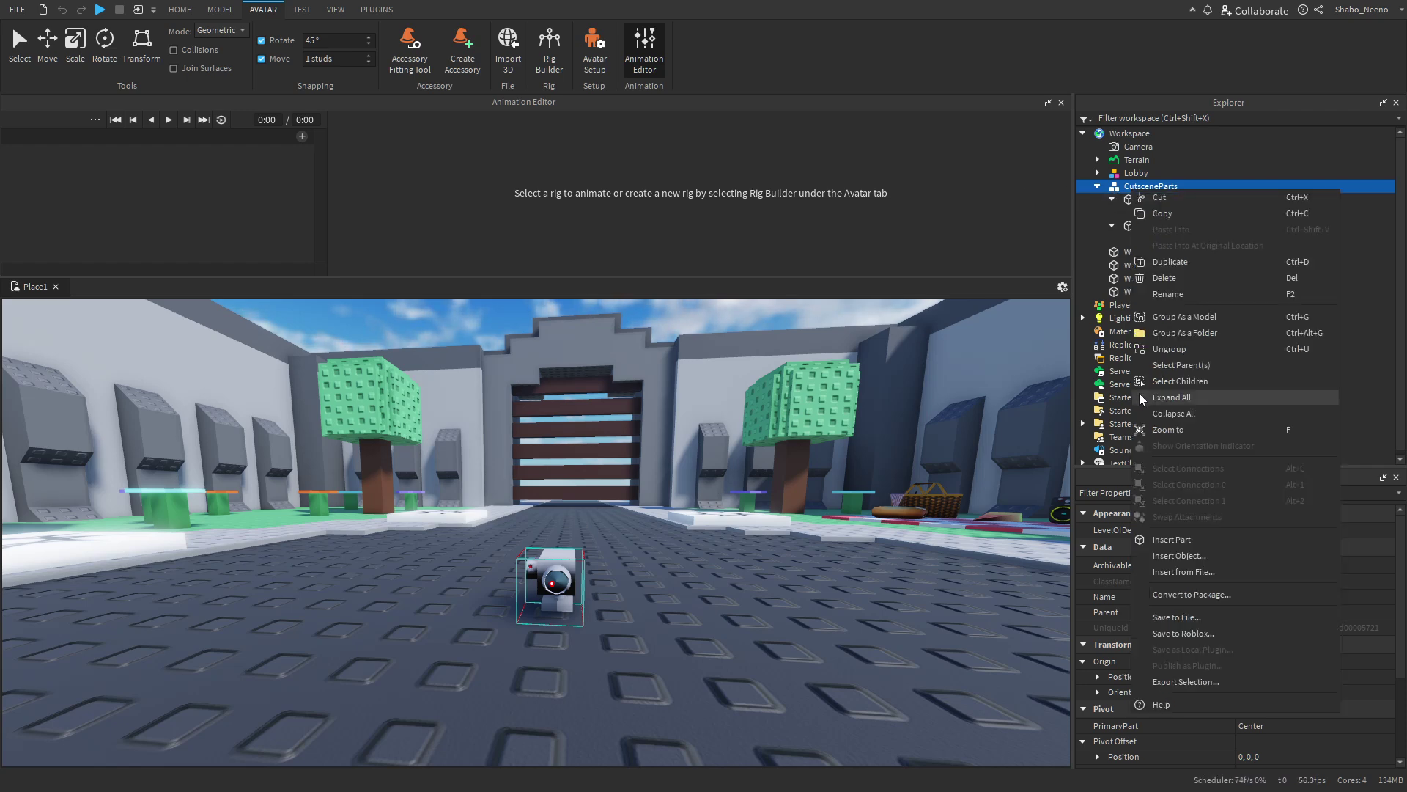
{"action": "left_click", "coordinate": [1185, 556]}
{"action": "type", "text": "an"}
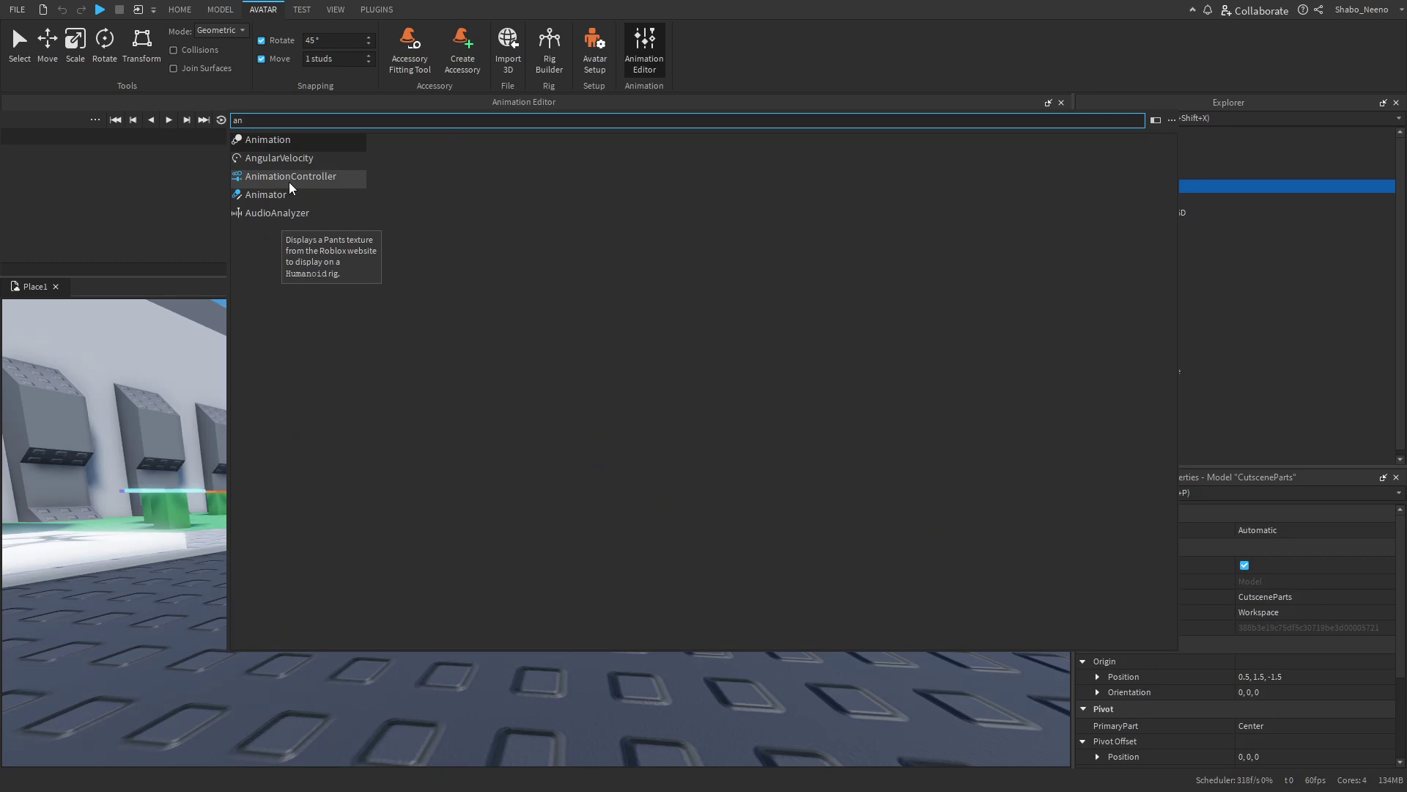
{"action": "left_click", "coordinate": [290, 178]}
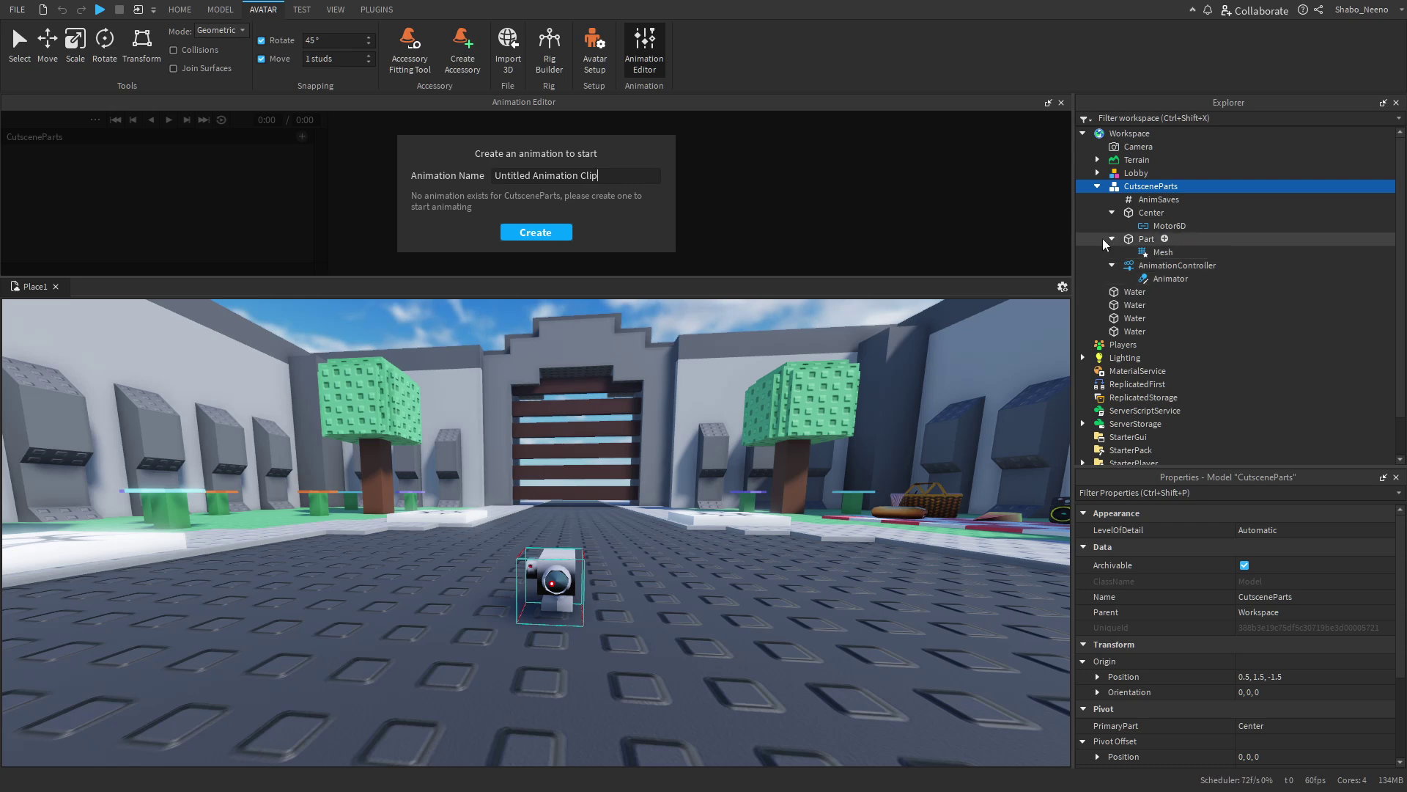
{"action": "left_click", "coordinate": [853, 197]}
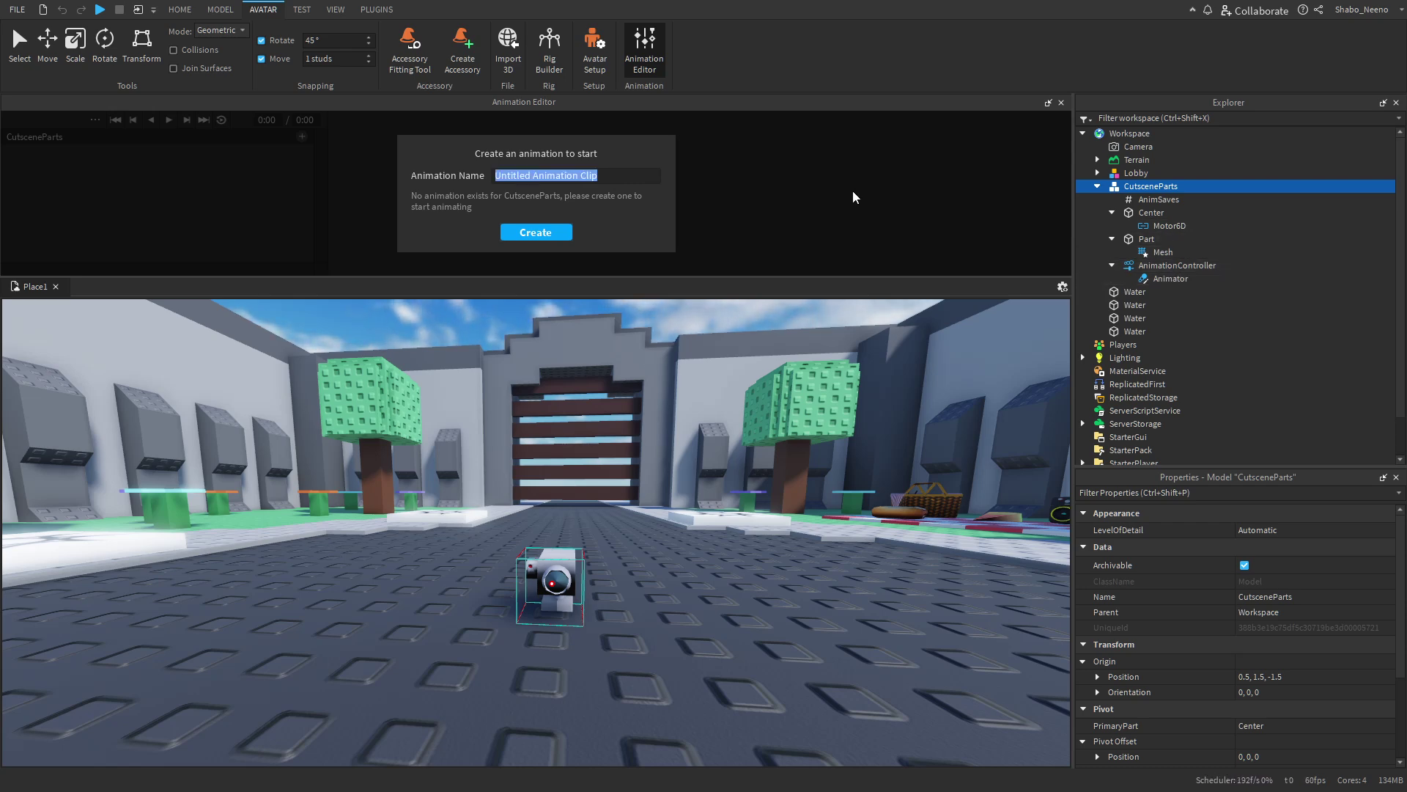
{"action": "type", "text": "Intro Cutscene"}
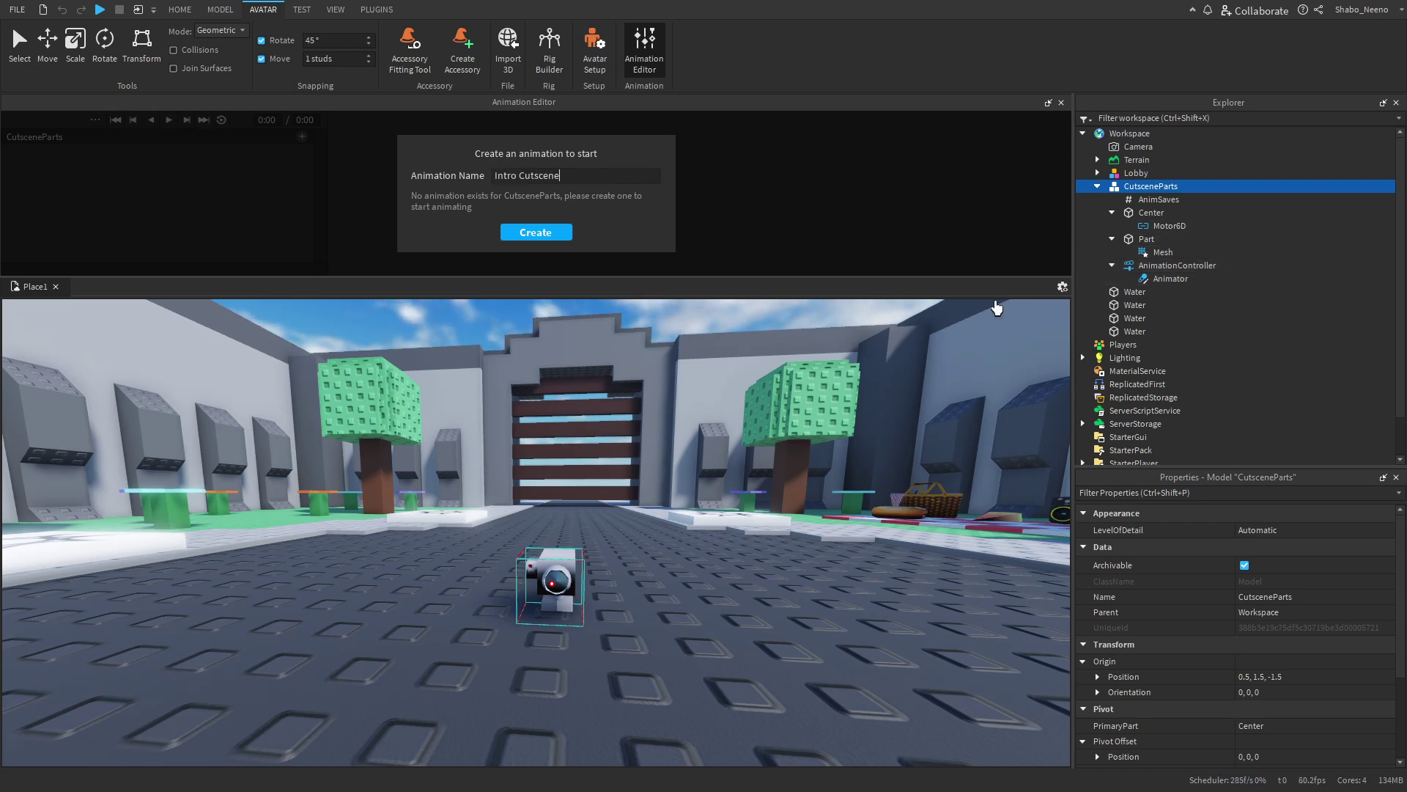
Create the Intro Cutscene animation and pose the camera part, raising, rotating and sliding it left.
{"action": "left_click", "coordinate": [546, 233]}
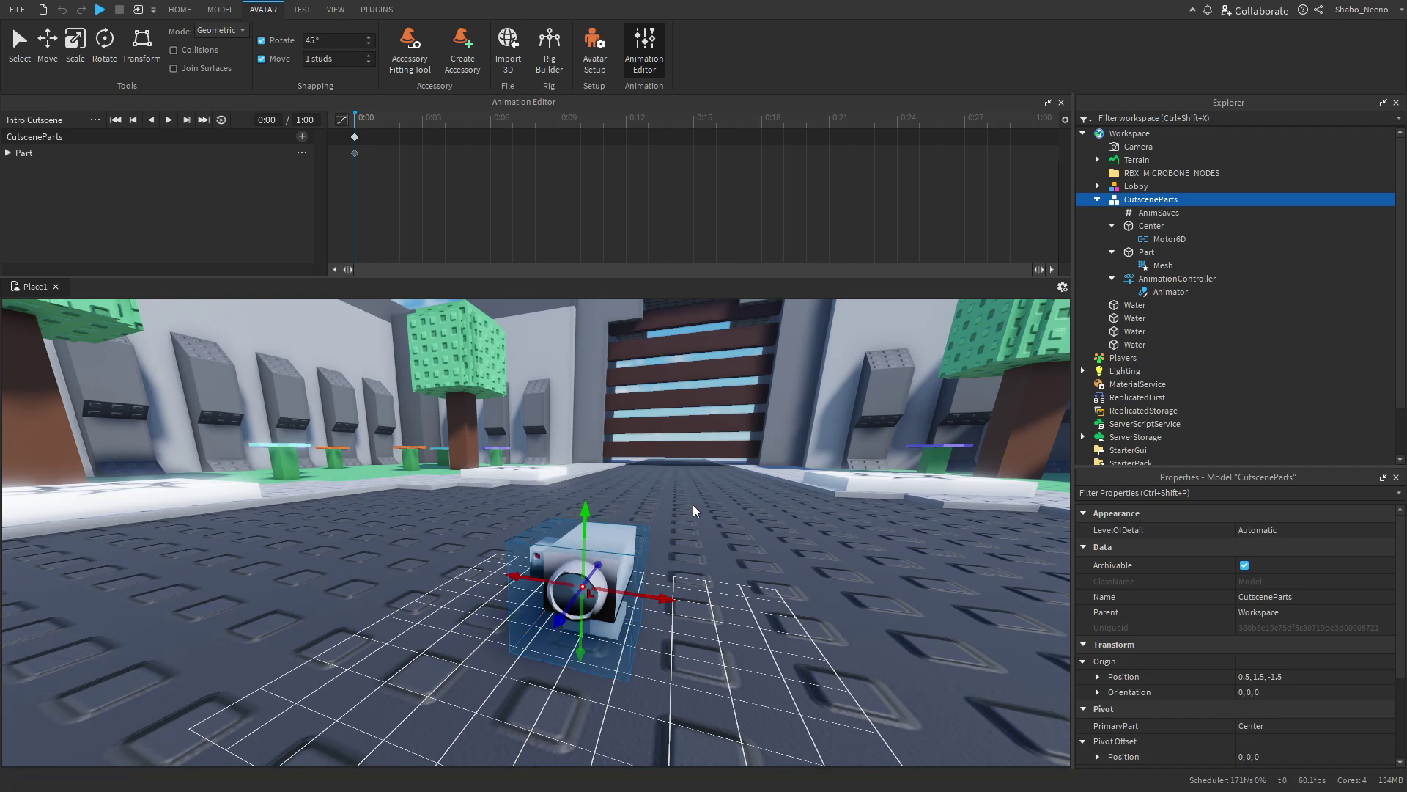
{"action": "left_click", "coordinate": [590, 581]}
{"action": "key", "text": "d"}
{"action": "right_click_drag", "start_coordinate": [565, 619], "coordinate": [542, 619]}
{"action": "left_click_drag", "start_coordinate": [522, 581], "coordinate": [183, 633]}
{"action": "key", "text": "r"}
{"action": "left_click_drag", "start_coordinate": [326, 622], "coordinate": [319, 616]}
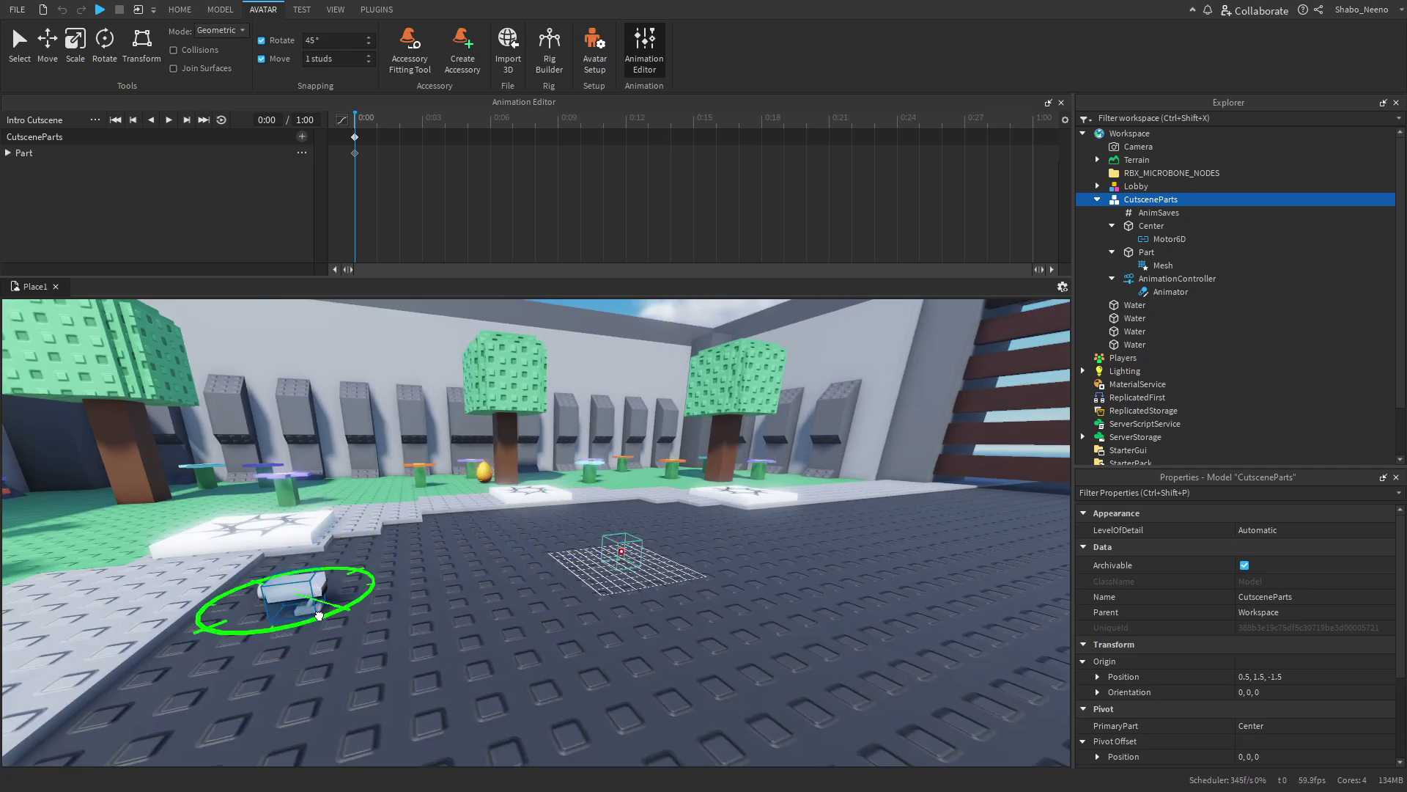
{"action": "key", "text": "ctrl+2"}
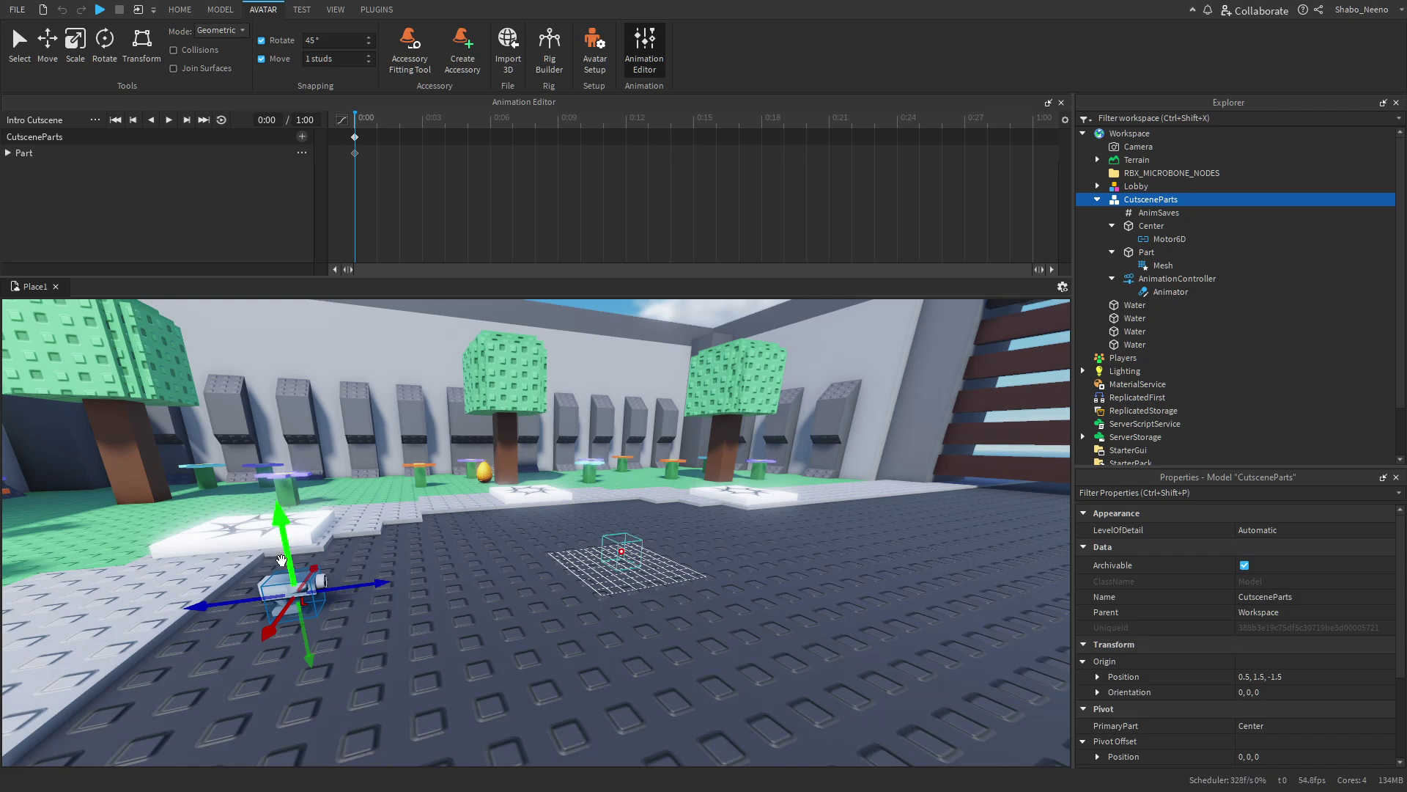
{"action": "left_click_drag", "start_coordinate": [282, 560], "coordinate": [157, 442]}
{"action": "key", "text": "d"}
{"action": "right_click_drag", "start_coordinate": [288, 453], "coordinate": [819, 555]}
{"action": "key", "text": "a"}
{"action": "left_click_drag", "start_coordinate": [848, 565], "coordinate": [541, 563]}
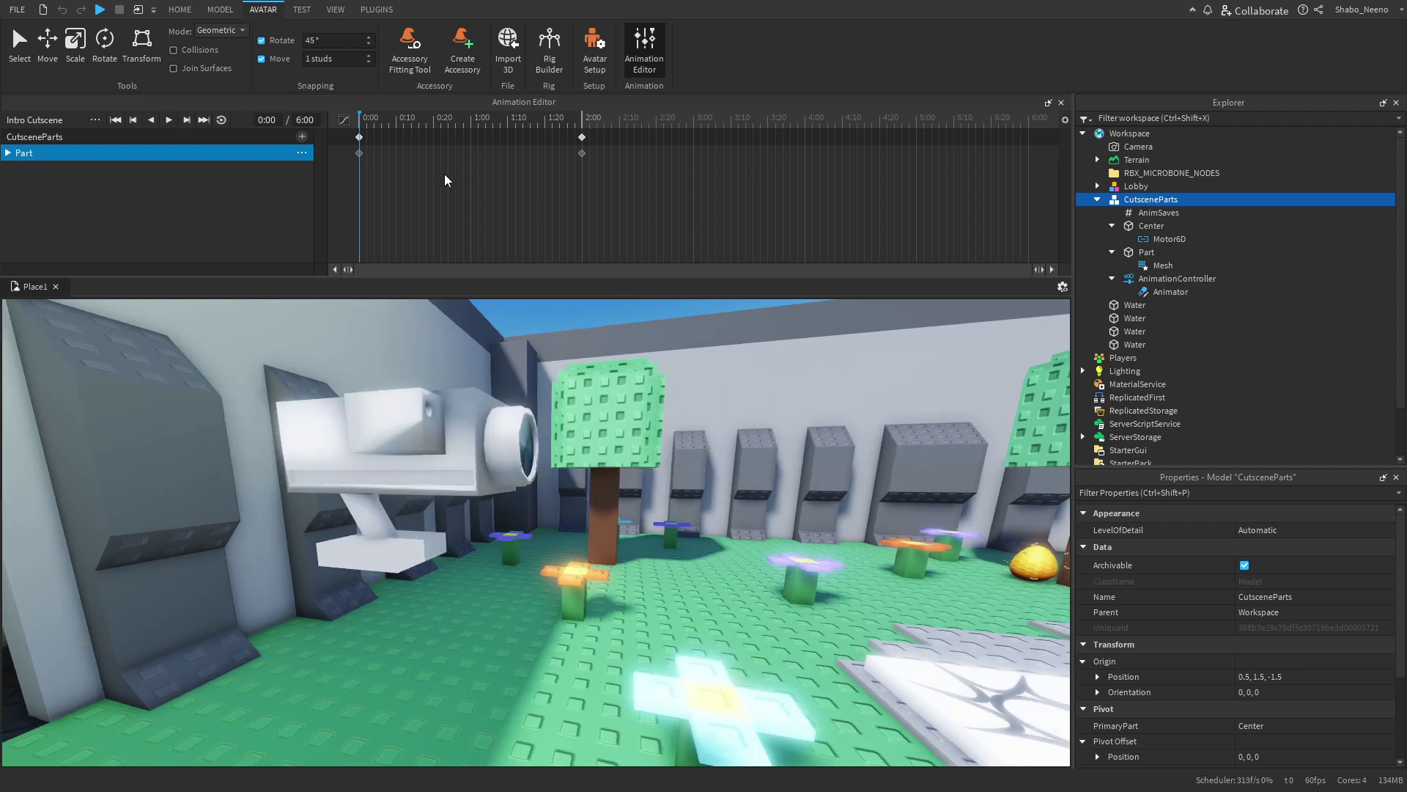
At a later point on the timeline, pose the camera part further right and higher.
{"action": "left_click", "coordinate": [435, 400]}
{"action": "left_click", "coordinate": [441, 124]}
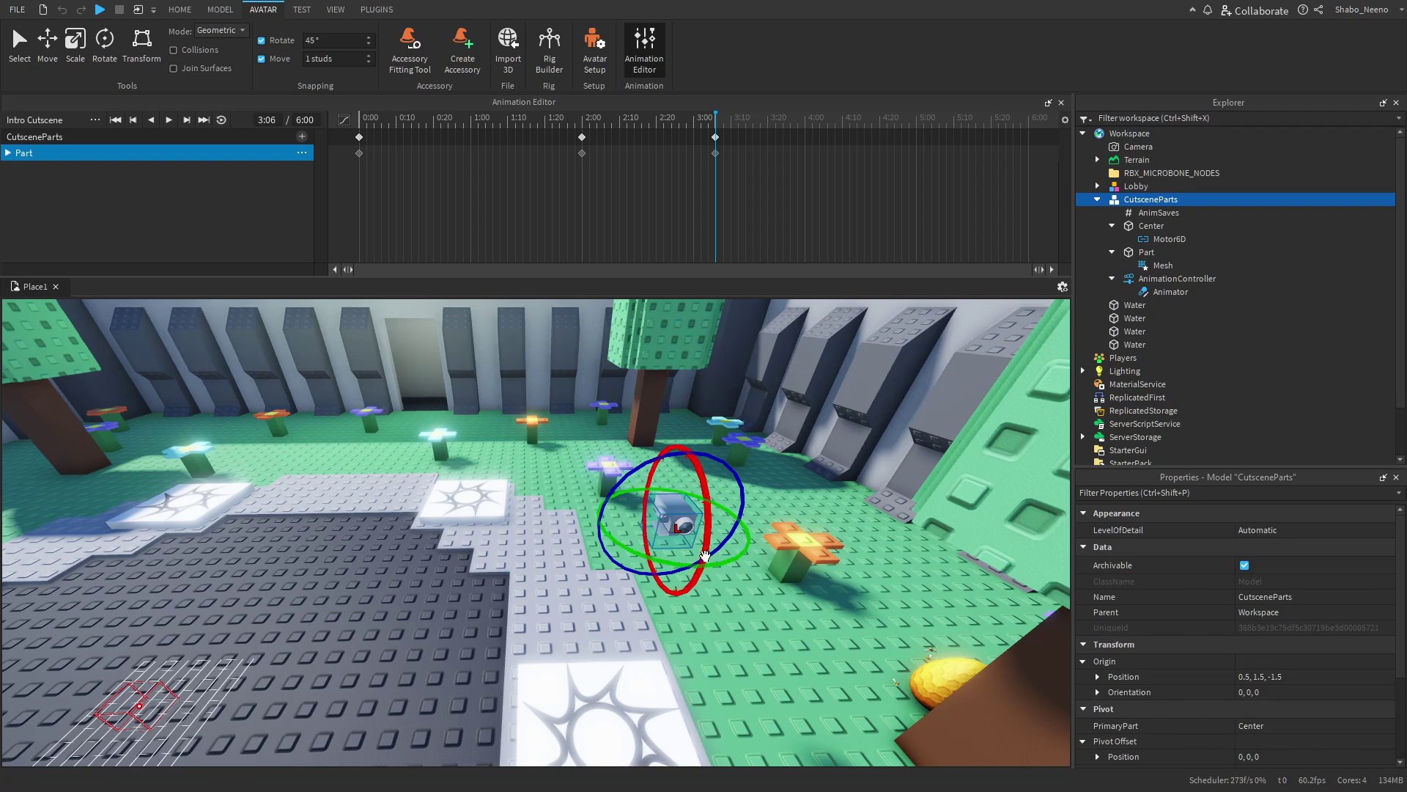
{"action": "key", "text": "r"}
{"action": "left_click_drag", "start_coordinate": [601, 525], "coordinate": [762, 523]}
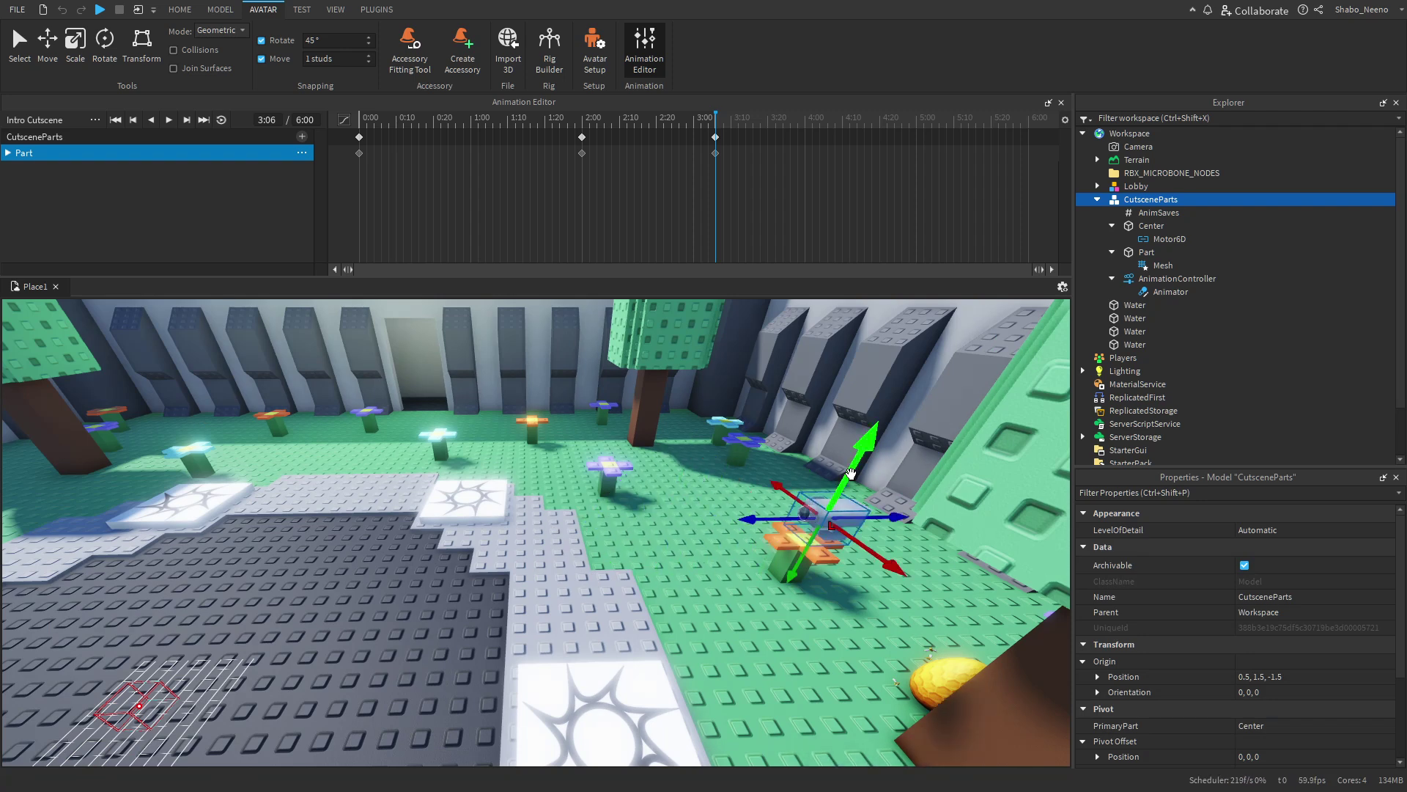
{"action": "left_click_drag", "start_coordinate": [852, 470], "coordinate": [903, 382]}
{"action": "left_click_drag", "start_coordinate": [805, 442], "coordinate": [853, 440]}
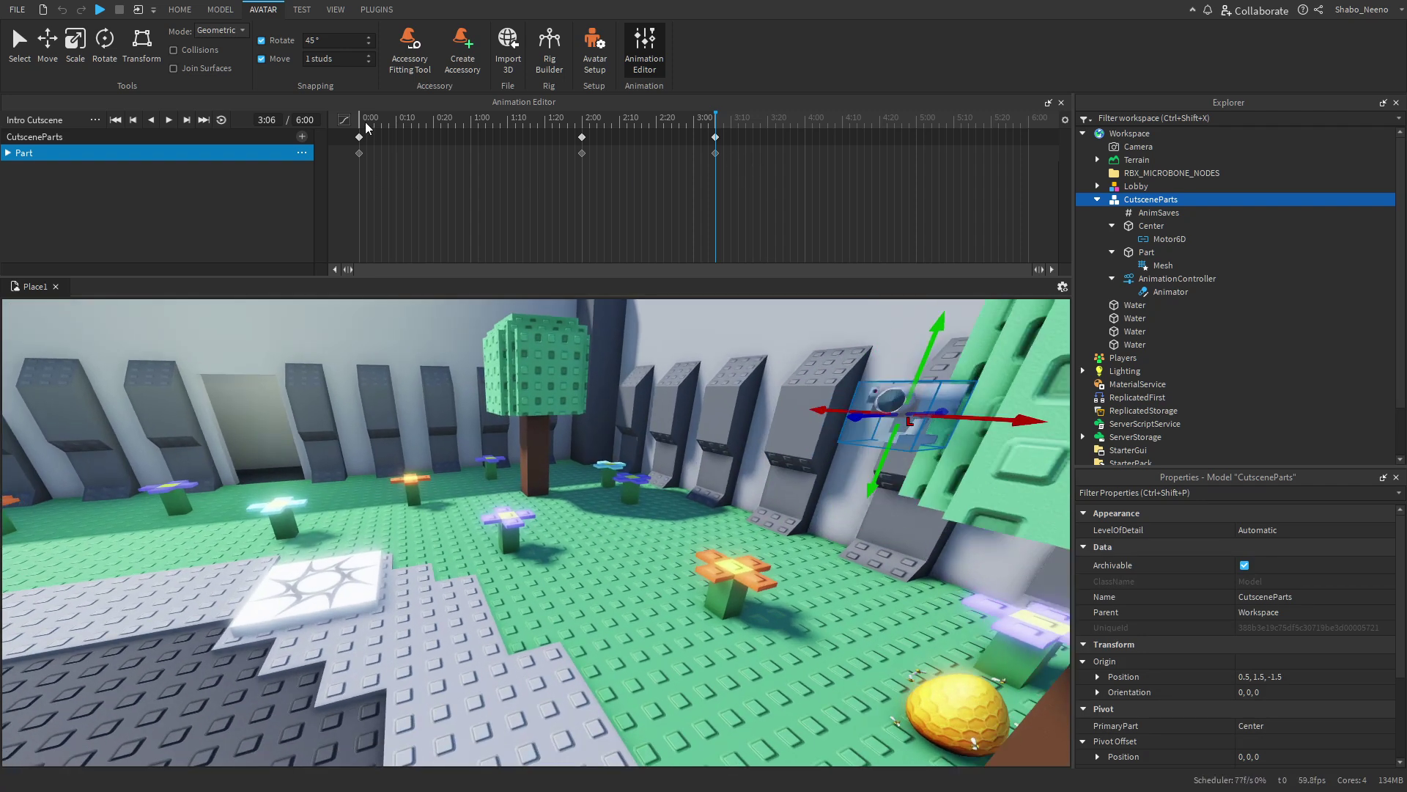
Scrub and play the three-keyframe cutscene preview, then select all keyframes.
{"action": "left_click", "coordinate": [408, 123]}
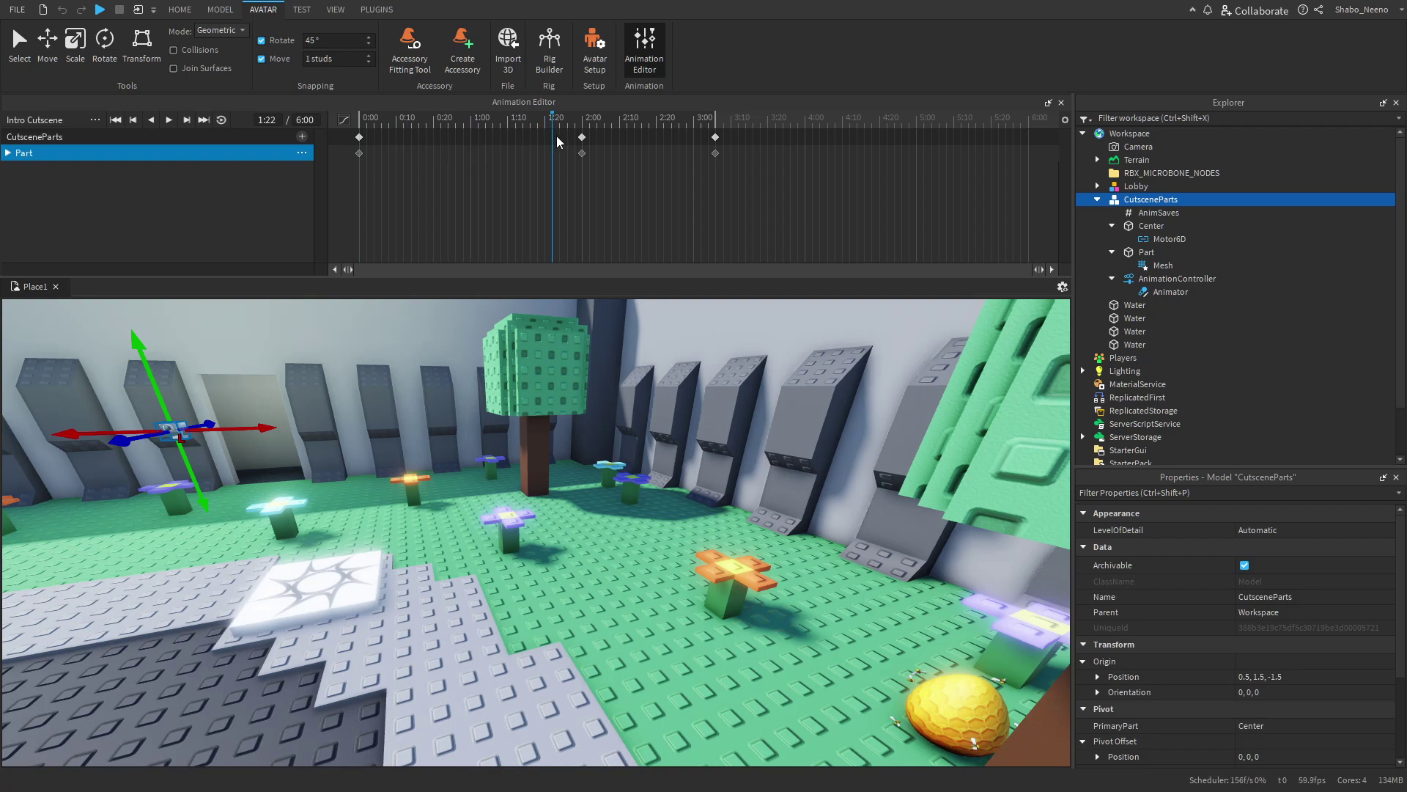
{"action": "left_click_drag", "start_coordinate": [556, 137], "coordinate": [523, 139]}
{"action": "right_click_drag", "start_coordinate": [476, 476], "coordinate": [475, 476]}
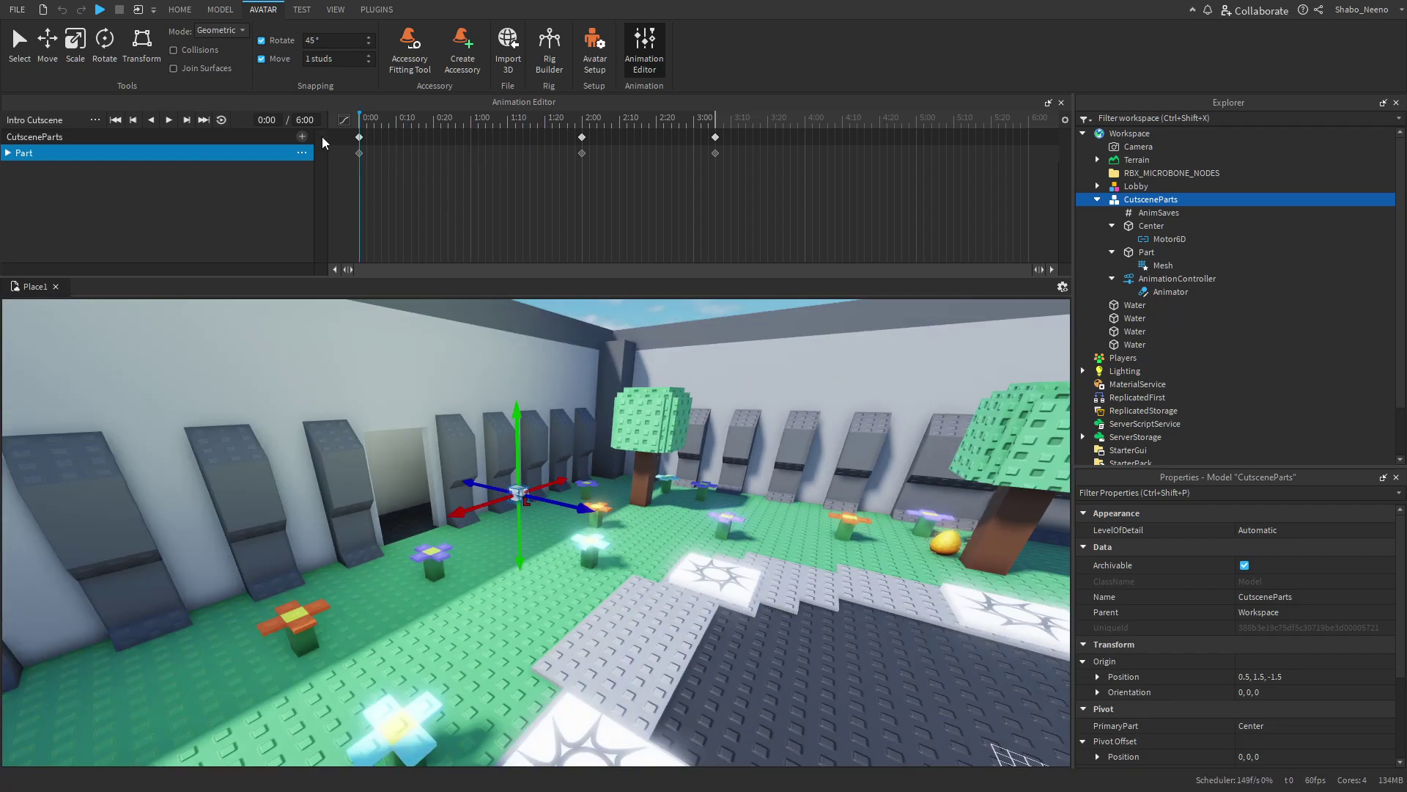
{"action": "right_click_drag", "start_coordinate": [505, 544], "coordinate": [395, 427]}
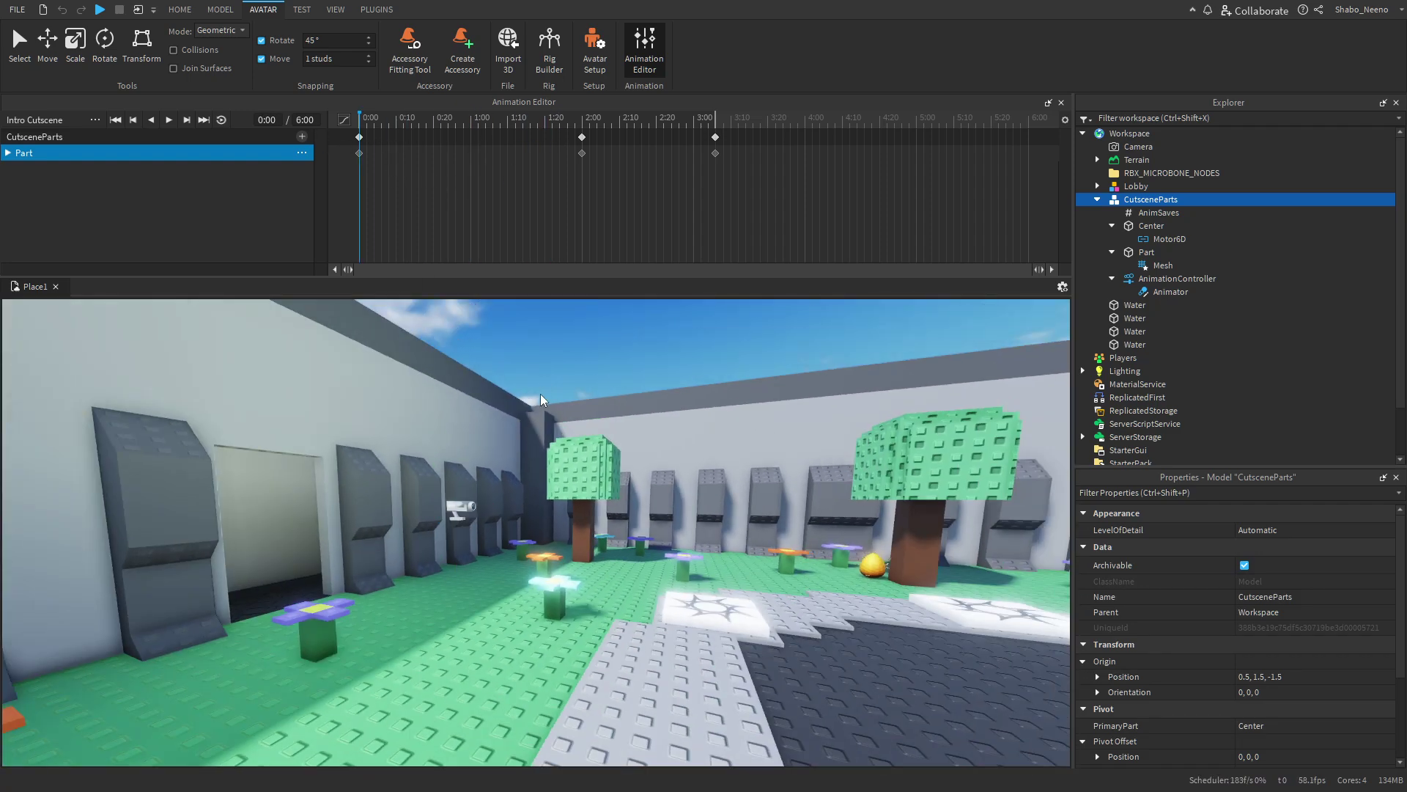
{"action": "key", "text": "space"}
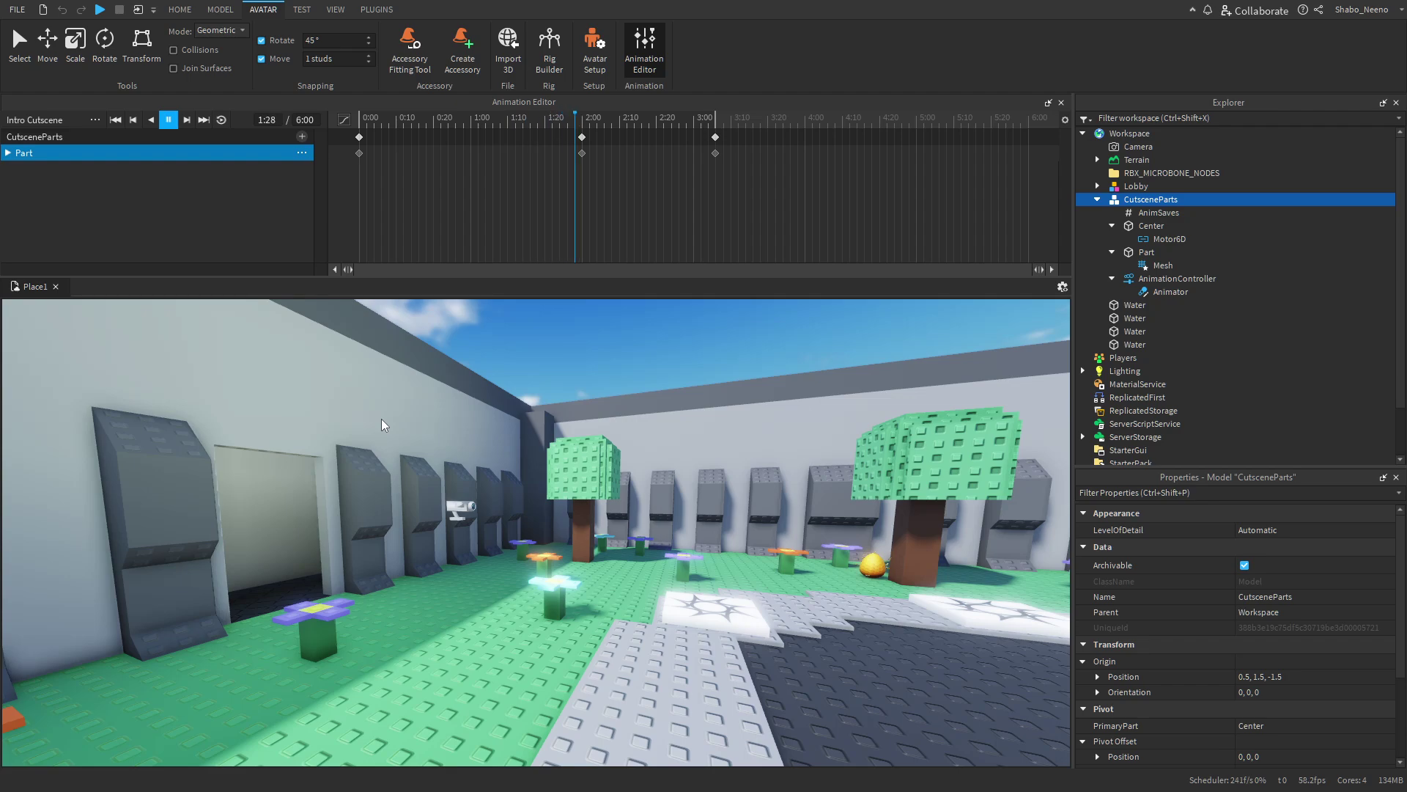
{"action": "right_click_drag", "start_coordinate": [686, 473], "coordinate": [687, 473]}
{"action": "key", "text": "w"}
{"action": "right_click_drag", "start_coordinate": [669, 385], "coordinate": [667, 385]}
{"action": "key", "text": "a"}
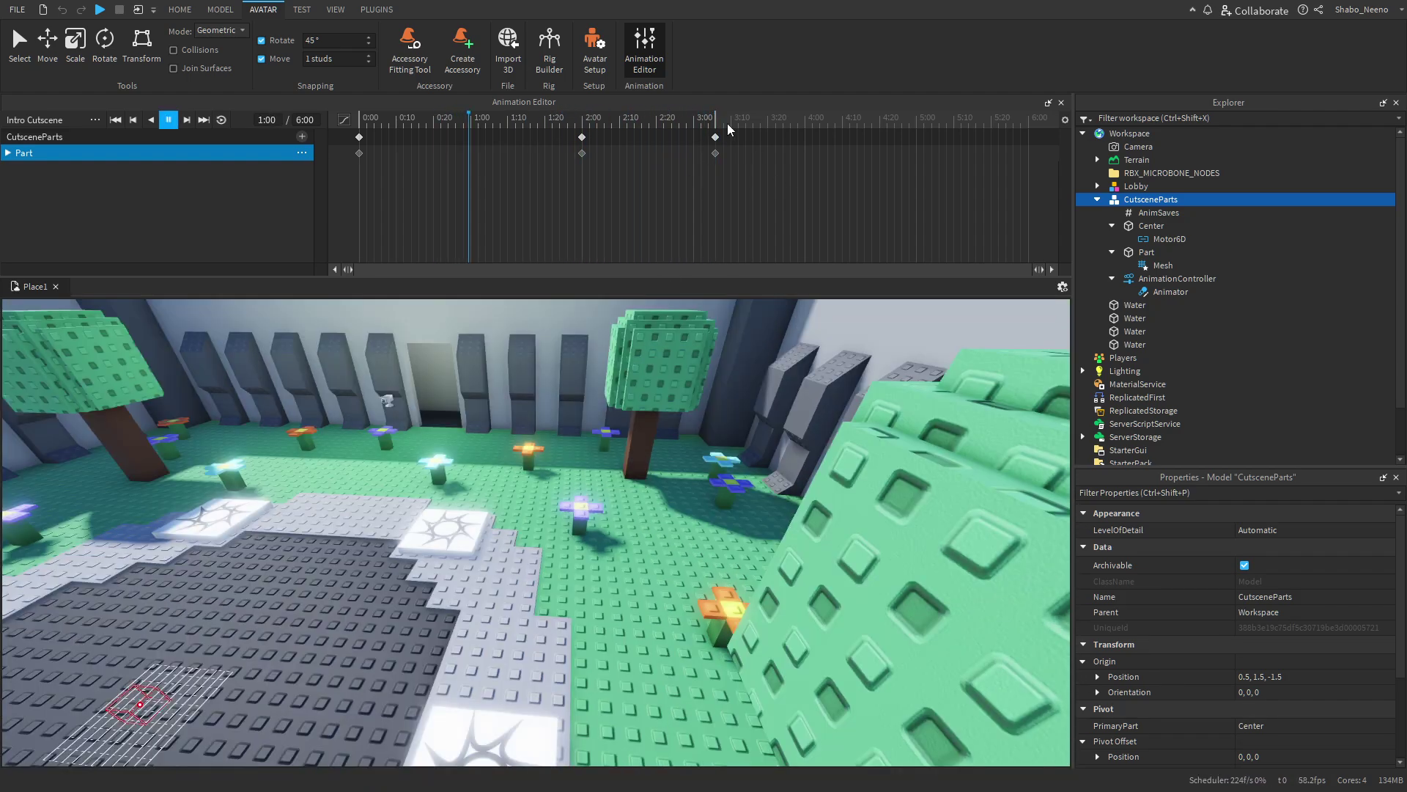
{"action": "key", "text": "space"}
{"action": "left_click_drag", "start_coordinate": [731, 148], "coordinate": [349, 160]}
Set the selected keyframes' easing style to Bounce and direction to InOut.
{"action": "right_click", "coordinate": [359, 146]}
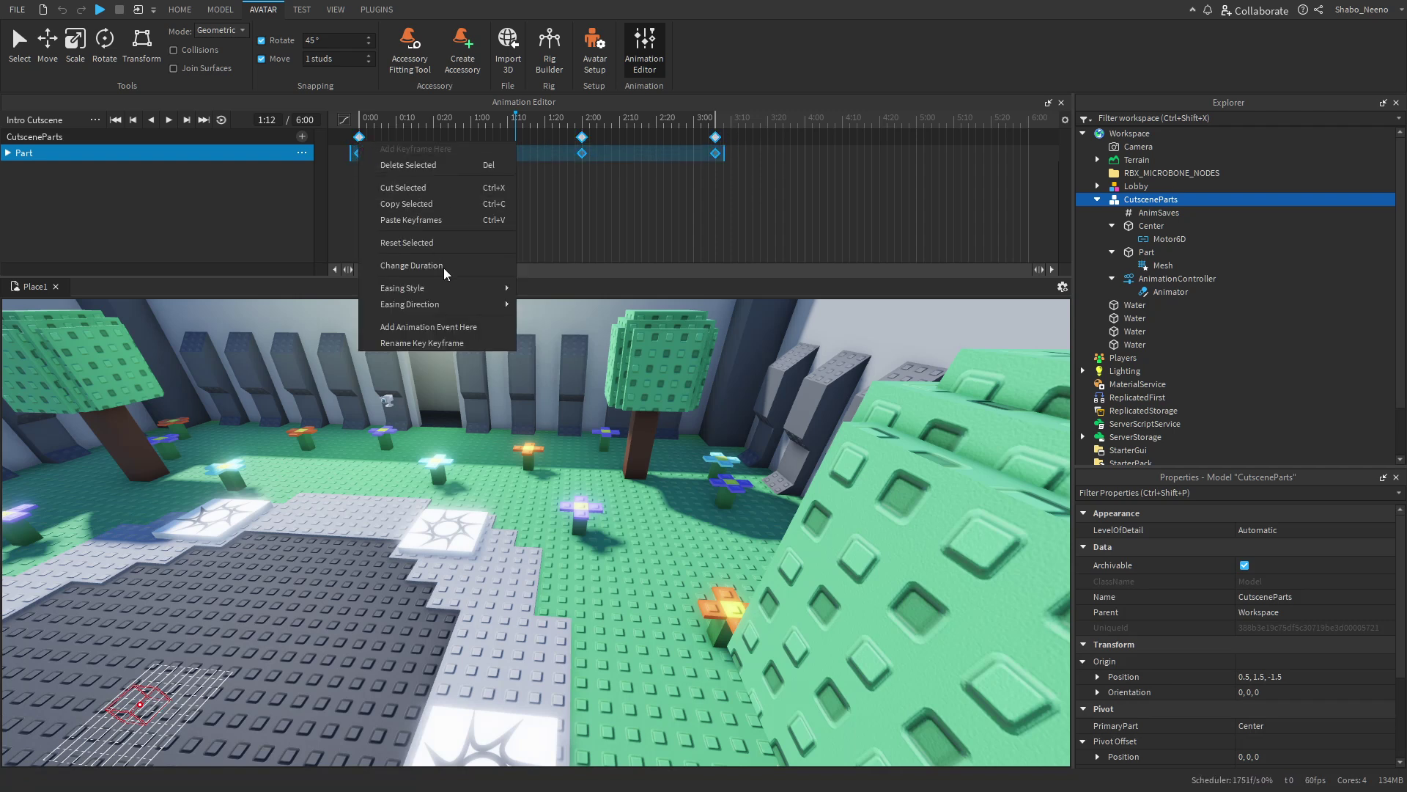
{"action": "mouse_move", "coordinate": [460, 291]}
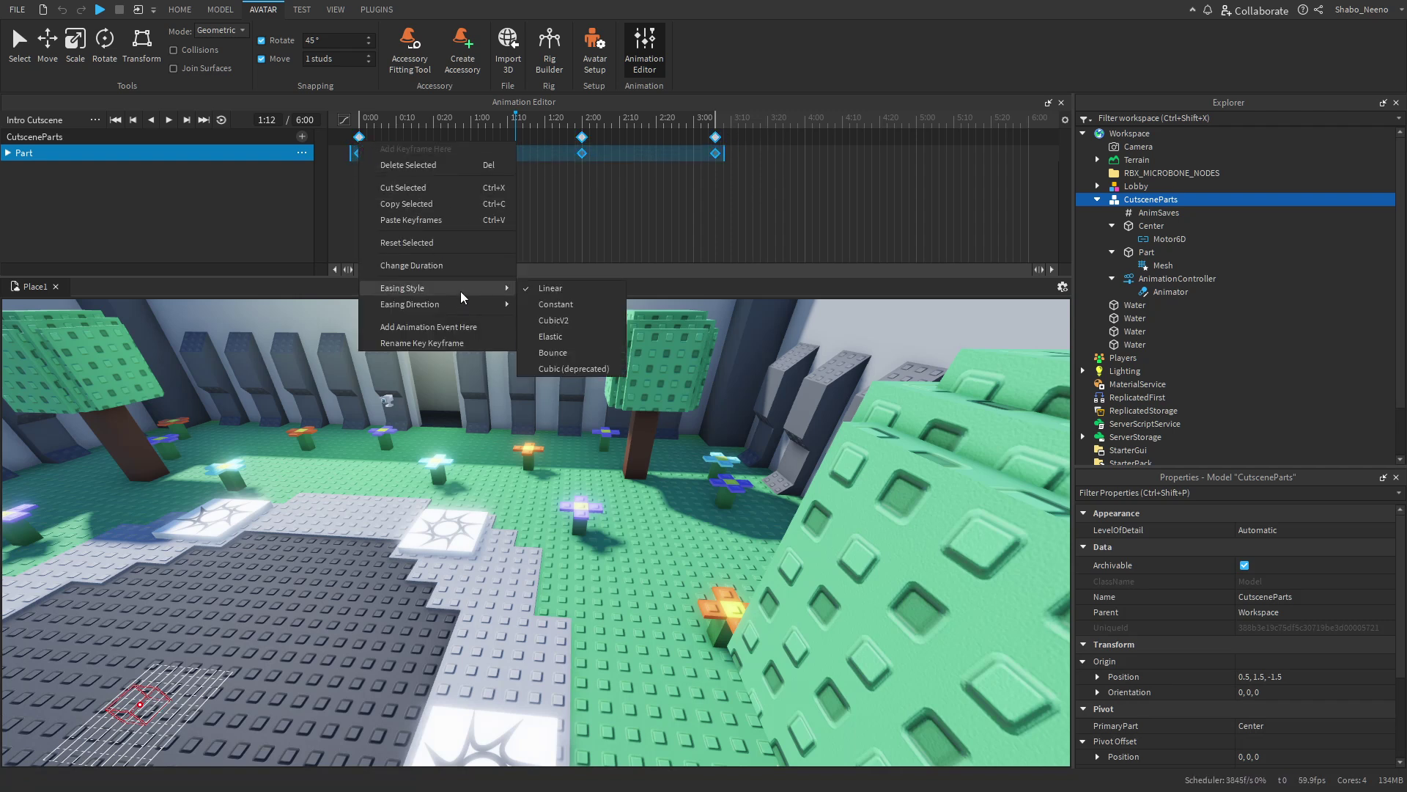
{"action": "left_click", "coordinate": [569, 348]}
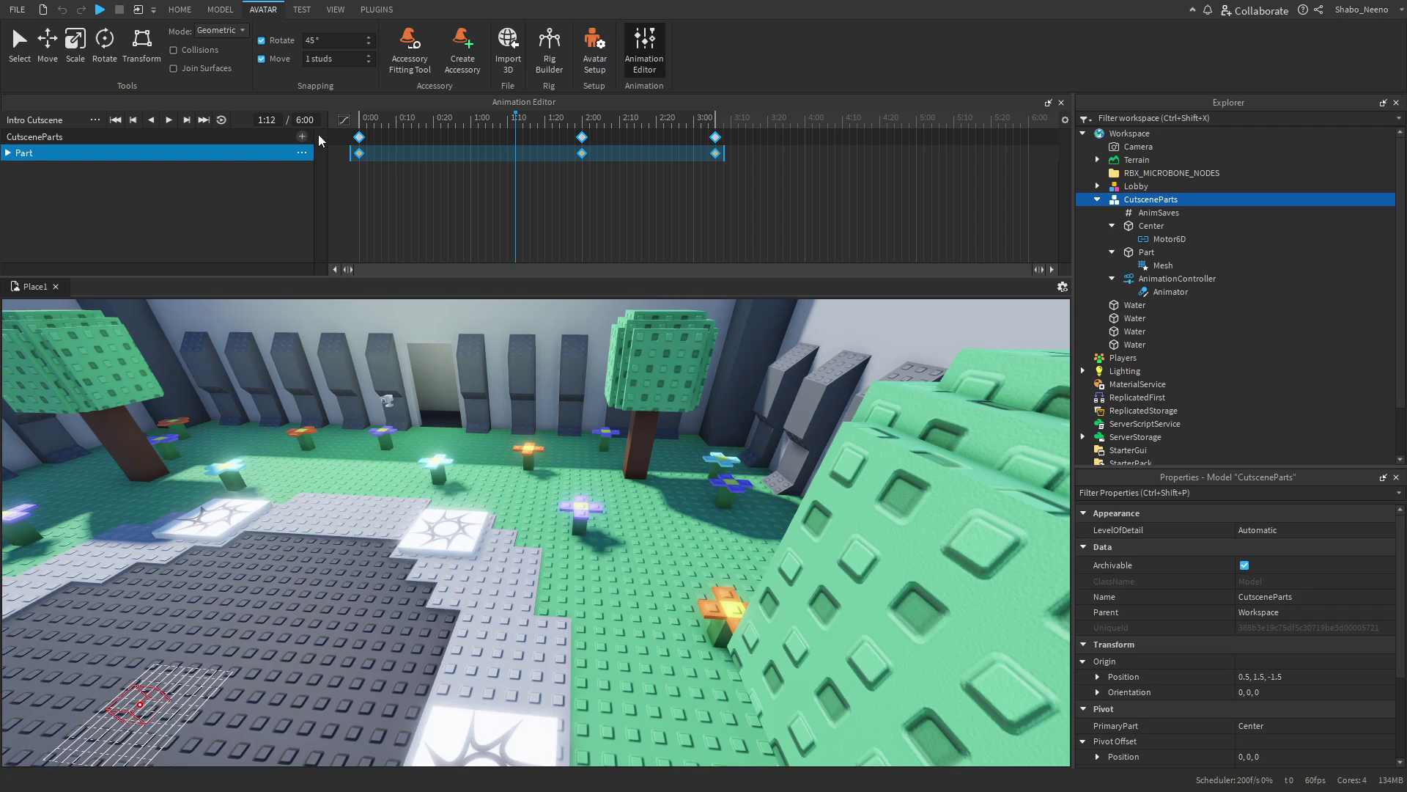
{"action": "right_click", "coordinate": [356, 140]}
{"action": "mouse_move", "coordinate": [440, 301]}
{"action": "left_click", "coordinate": [535, 333]}
Play the animation to preview the Bounce easing while looking around the scene.
{"action": "key", "text": "space"}
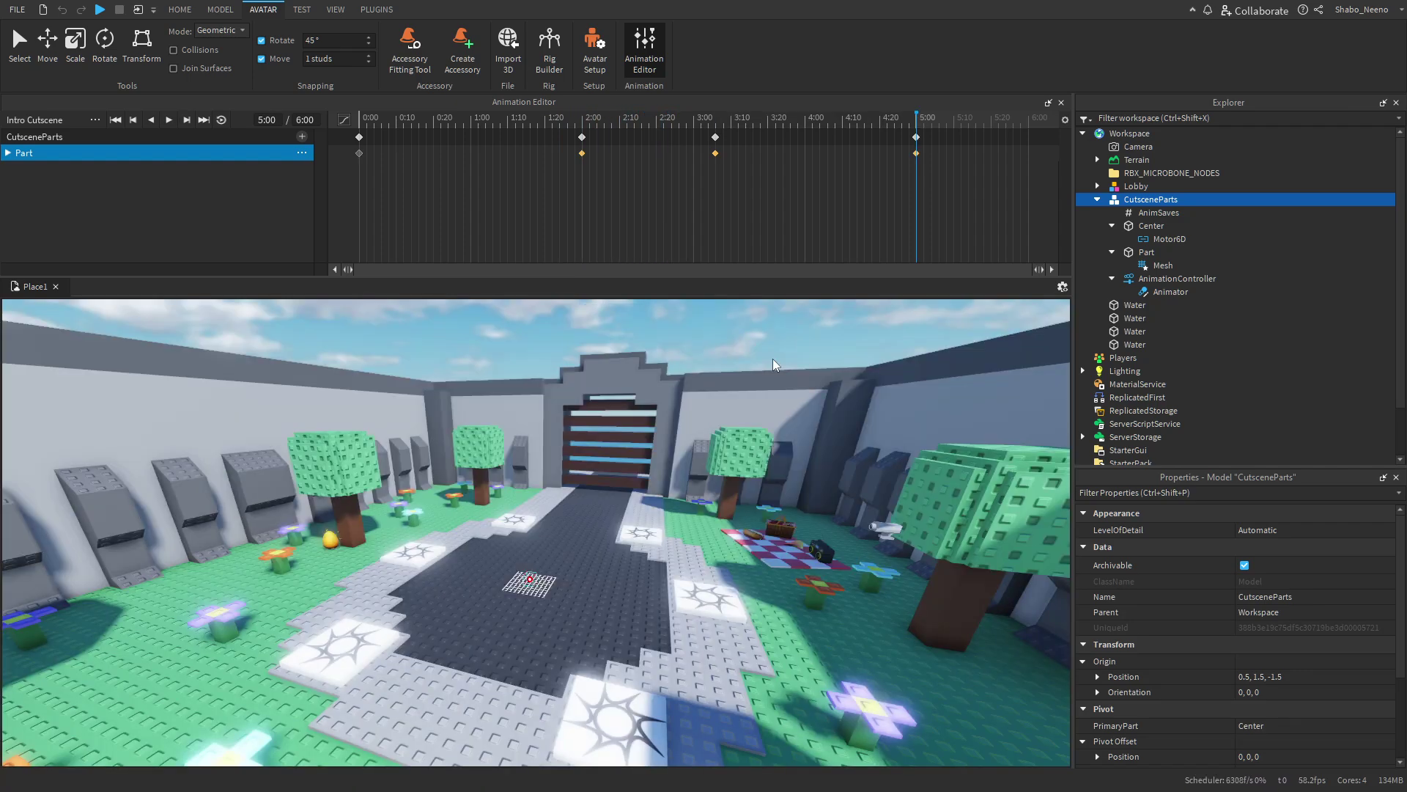
{"action": "key", "text": "d"}
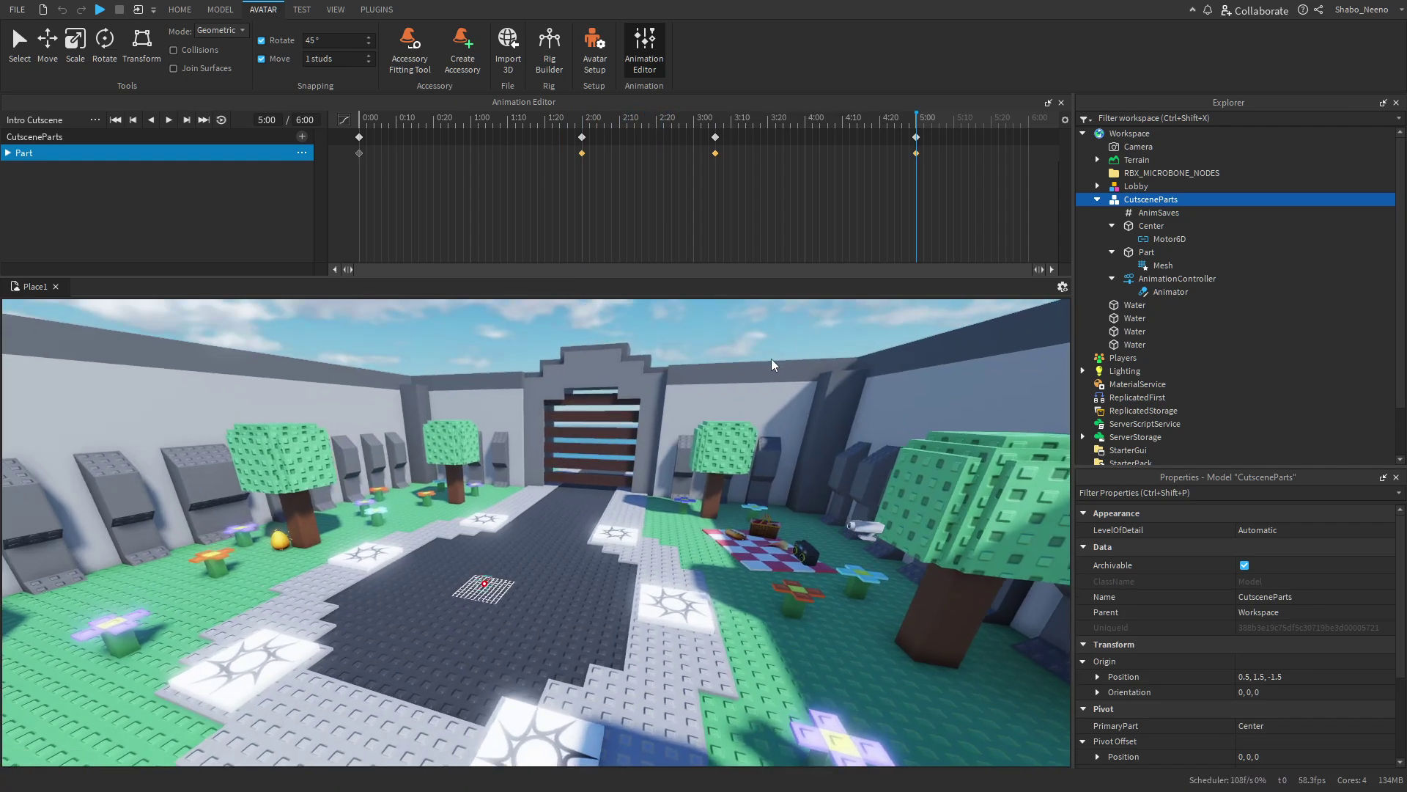
{"action": "right_click_drag", "start_coordinate": [735, 453], "coordinate": [532, 426]}
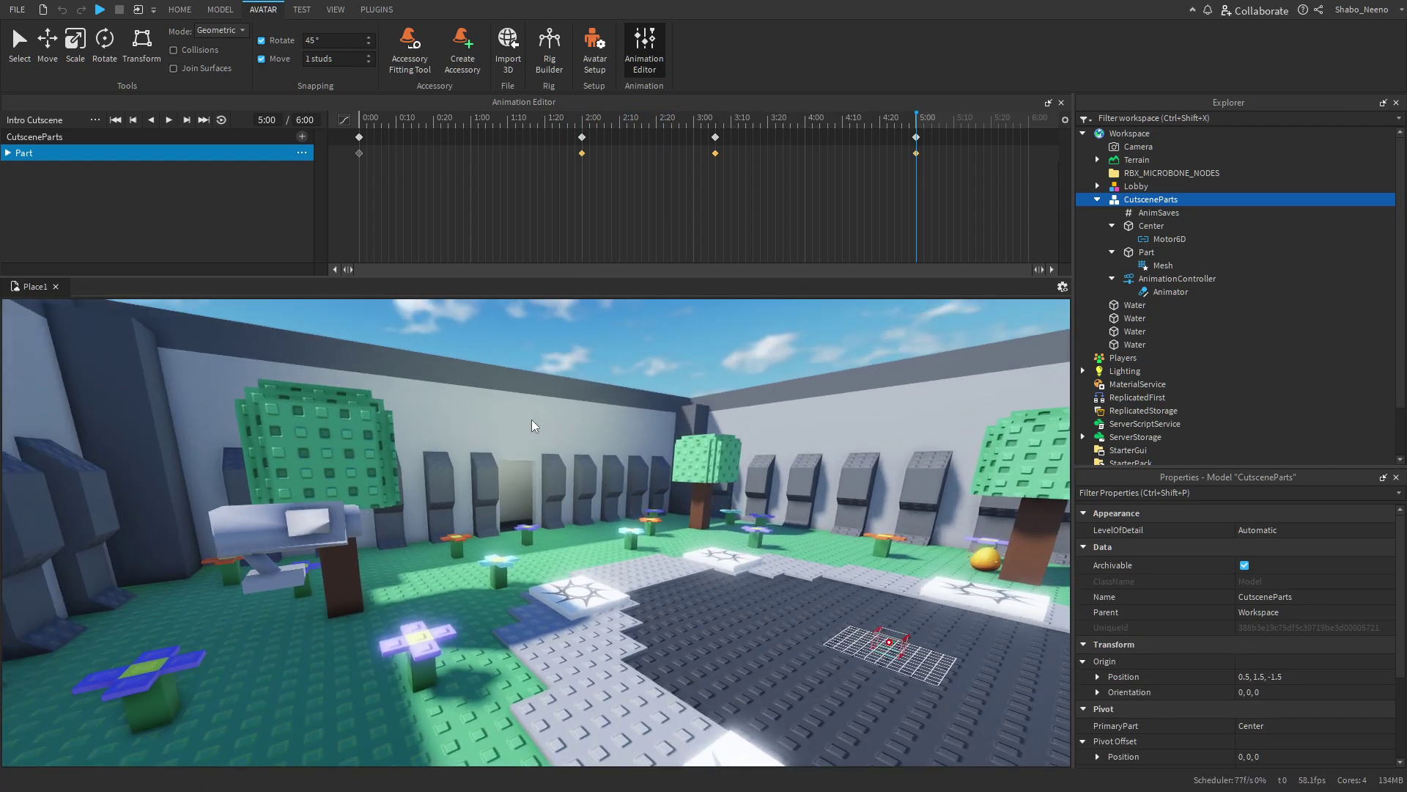
{"action": "key", "text": "d"}
{"action": "mouse_move", "coordinate": [819, 643]}
{"action": "right_mouse_down"}
{"action": "mouse_move", "coordinate": [850, 644]}
{"action": "mouse_move", "coordinate": [803, 645]}
{"action": "right_mouse_up"}
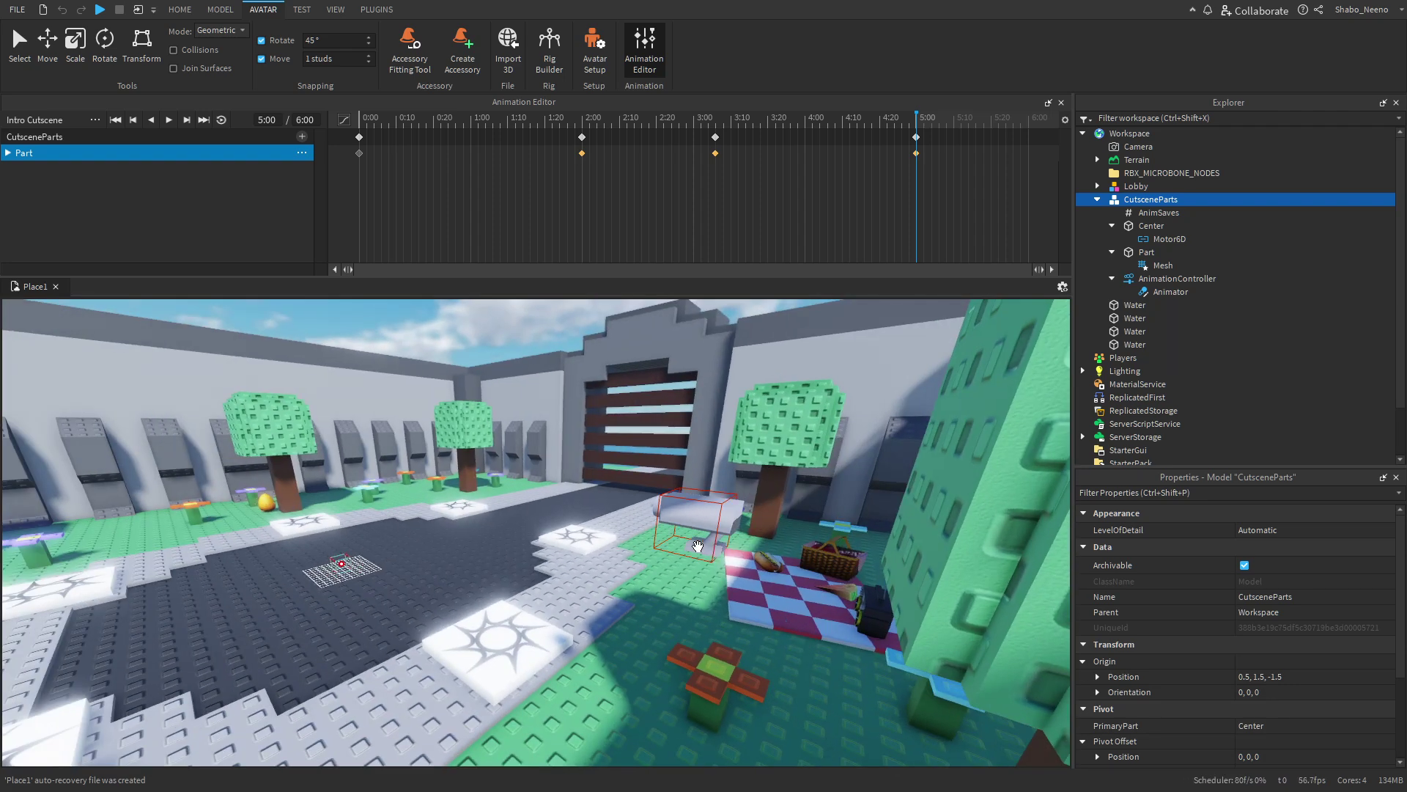
Publish the animation titled 'Intro Cutscene' to Roblox and copy its new asset ID.
{"action": "left_click", "coordinate": [96, 120]}
{"action": "left_click", "coordinate": [95, 120]}
{"action": "left_click", "coordinate": [94, 118]}
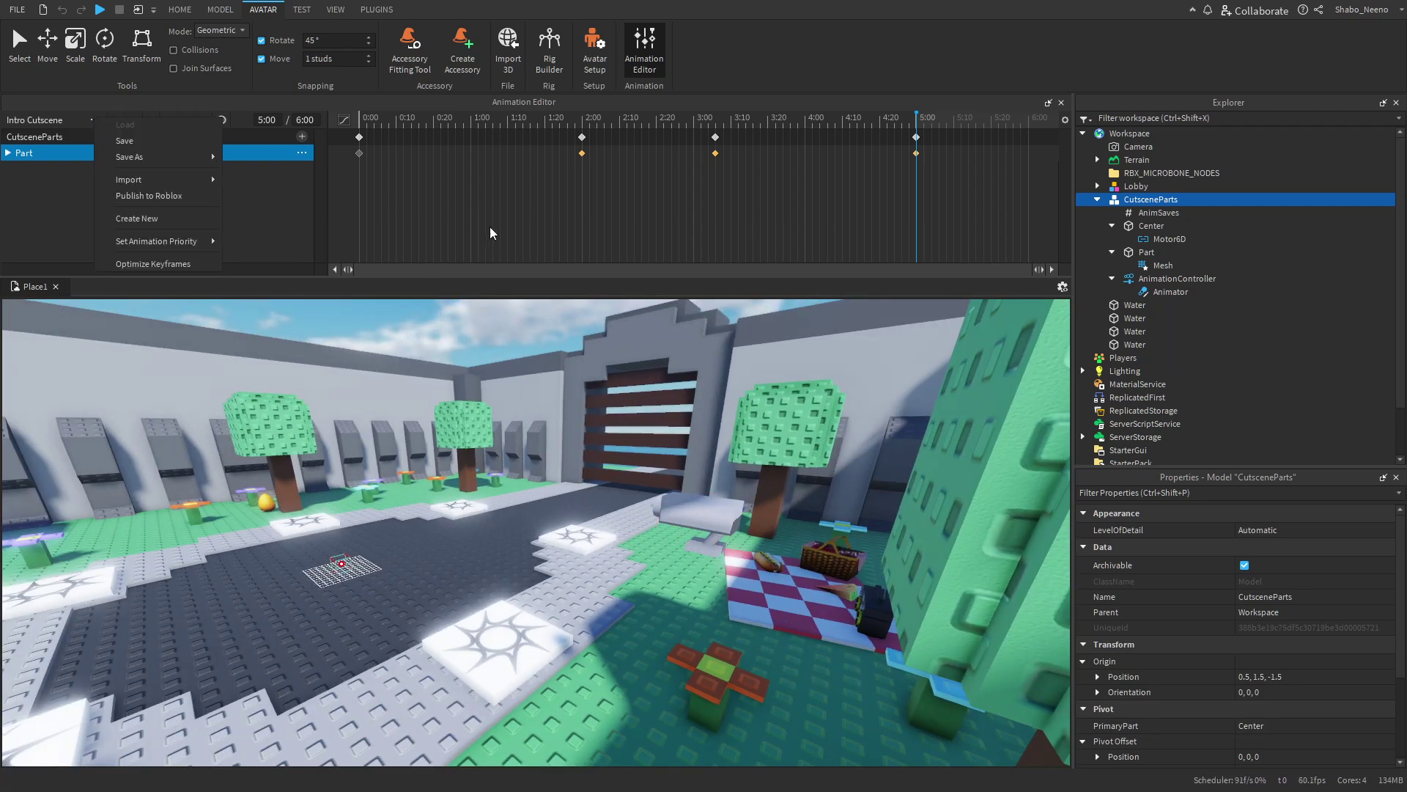
{"action": "left_click", "coordinate": [141, 197]}
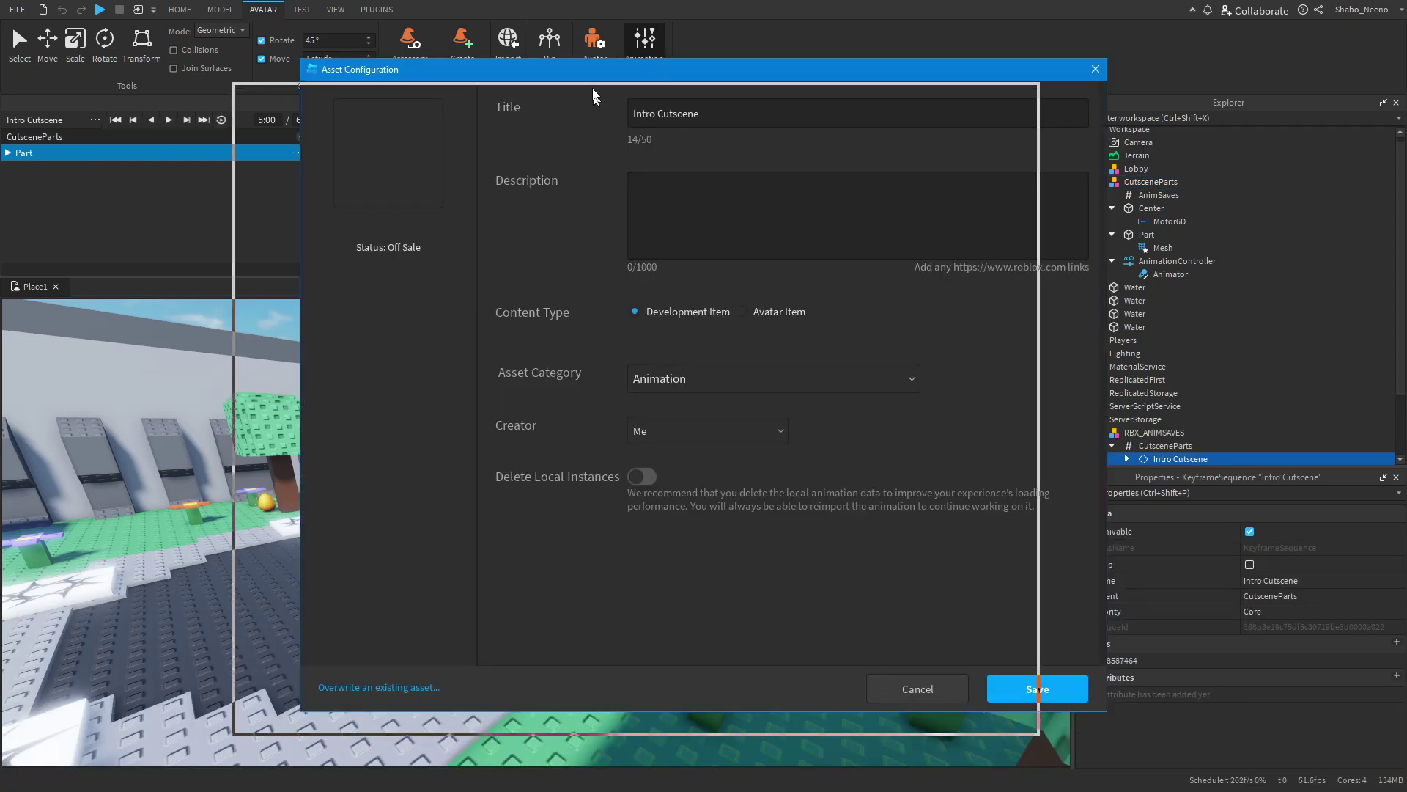
{"action": "left_click_drag", "start_coordinate": [651, 109], "coordinate": [544, 111]}
{"action": "left_click", "coordinate": [572, 113]}
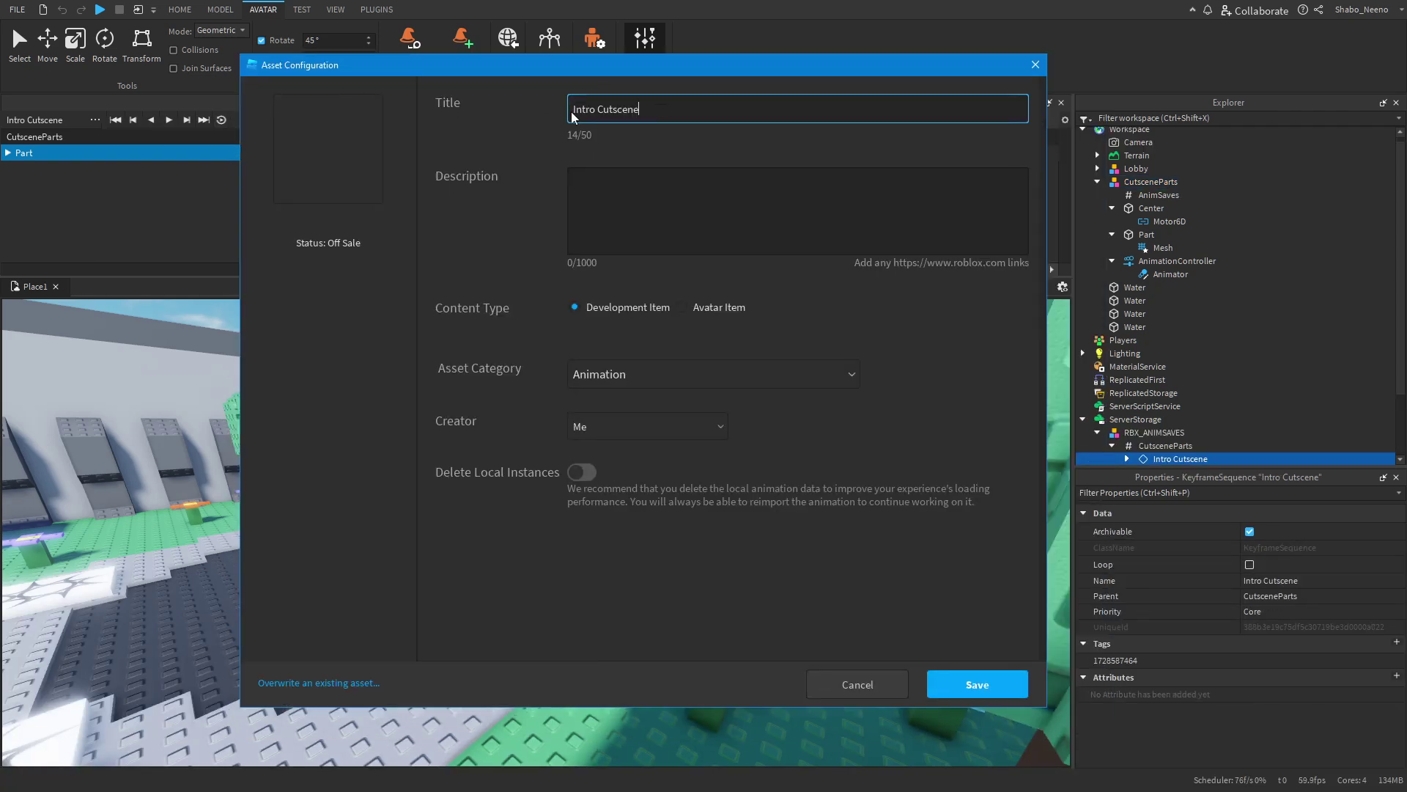
{"action": "left_click", "coordinate": [627, 209]}
{"action": "left_click", "coordinate": [961, 687]}
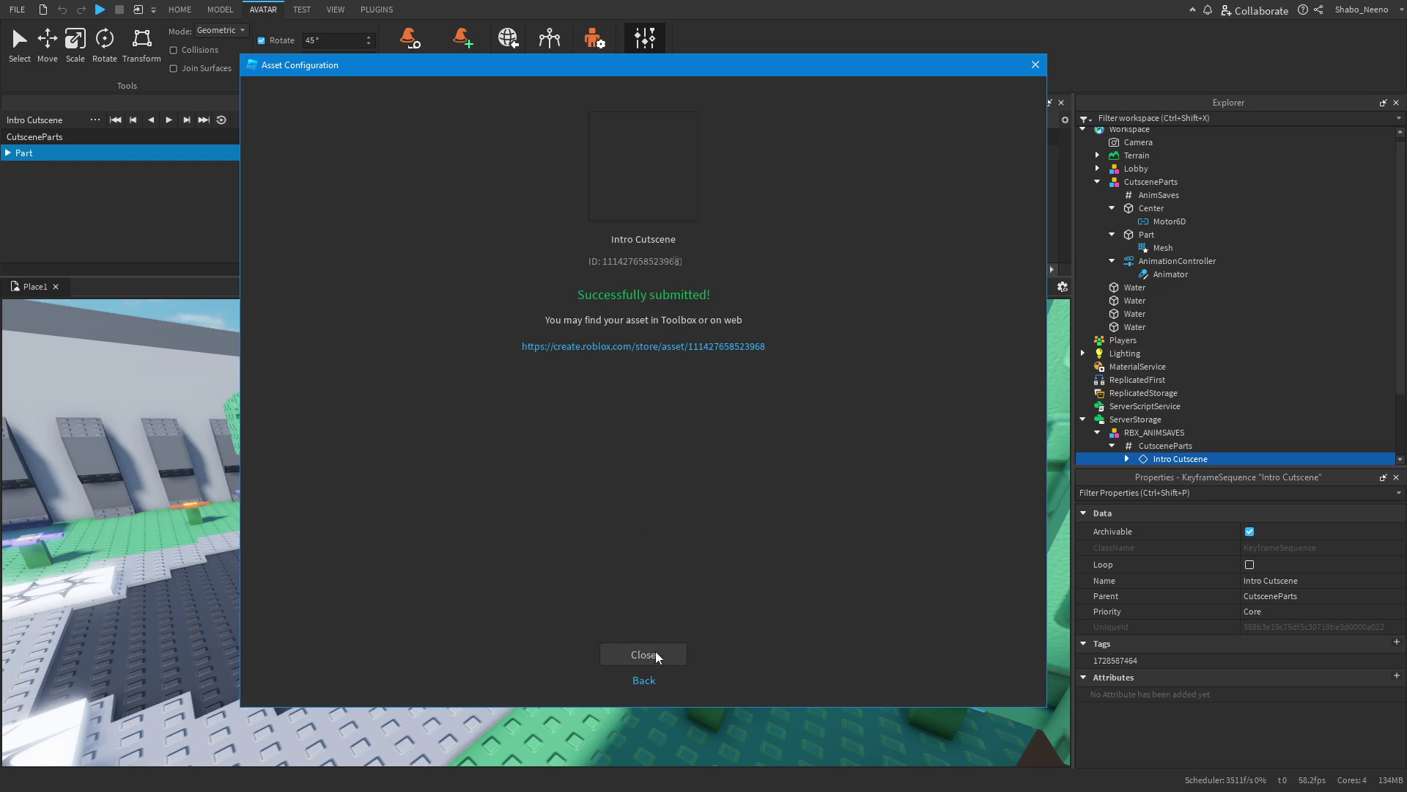
{"action": "left_click", "coordinate": [678, 261]}
{"action": "left_click", "coordinate": [662, 663]}
Close the Animation Editor and open the Output panel from the View tab.
{"action": "left_click", "coordinate": [645, 41]}
{"action": "scroll", "coordinate": [744, 354], "scroll_direction": "up", "scroll_amount": 3}
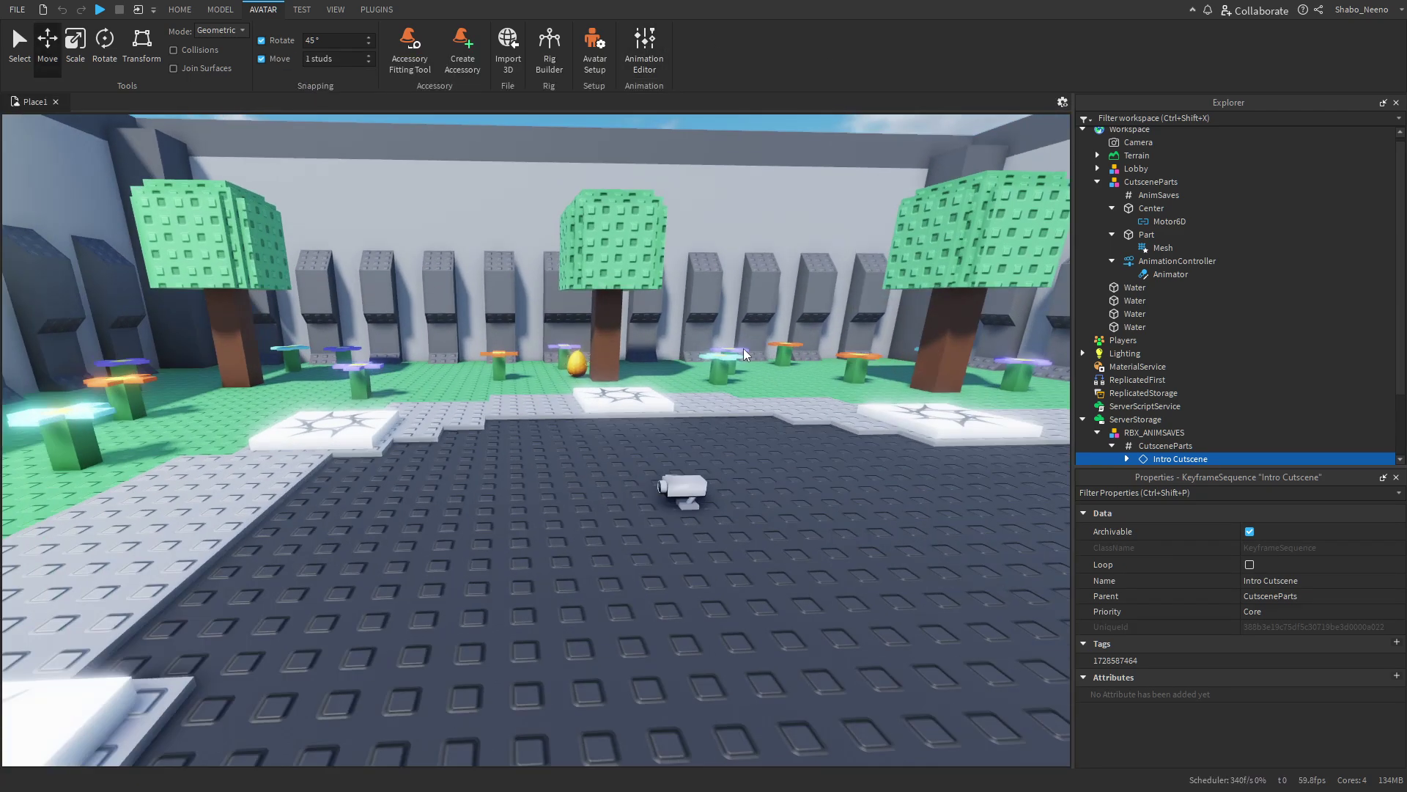
{"action": "left_click", "coordinate": [336, 9]}
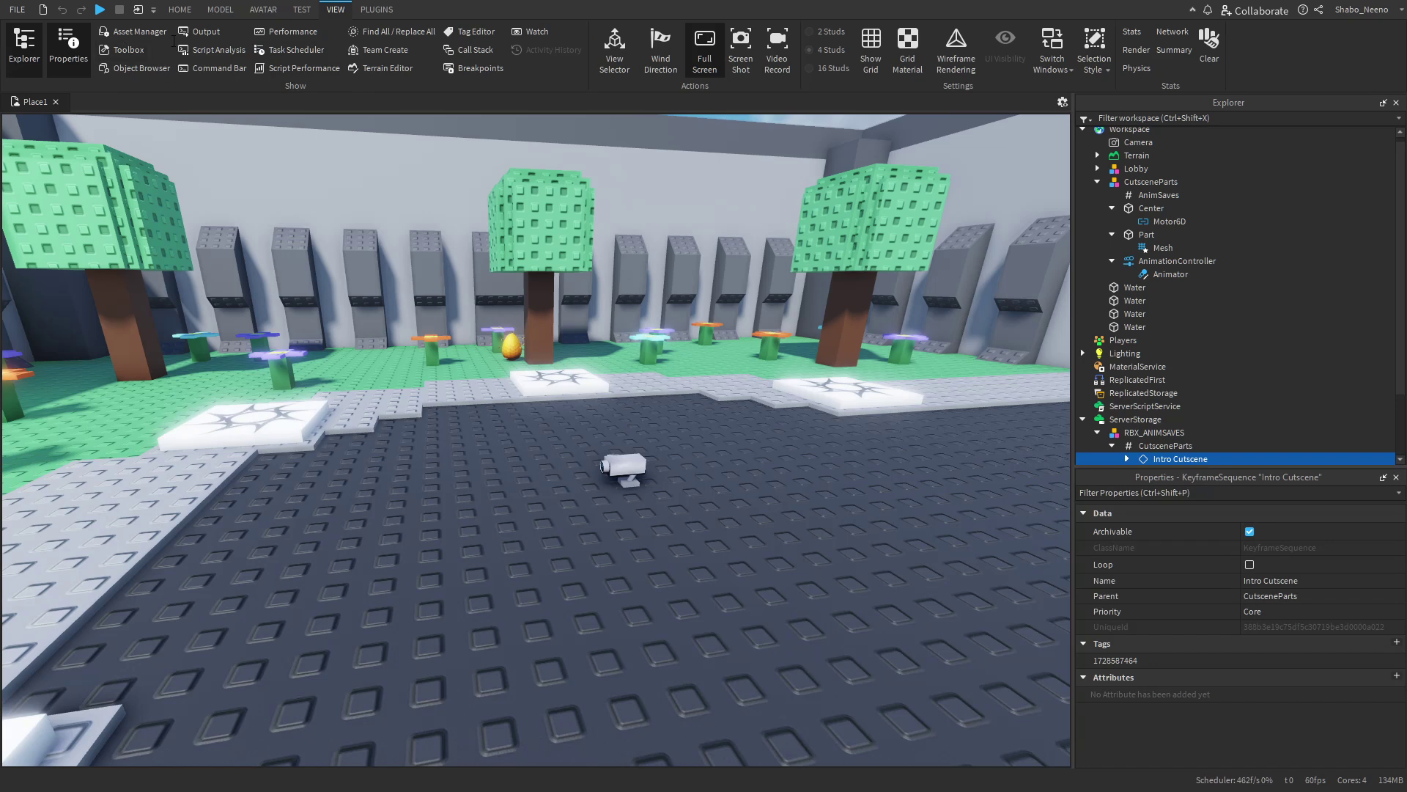
{"action": "left_click", "coordinate": [204, 32]}
{"action": "right_click_drag", "start_coordinate": [484, 315], "coordinate": [615, 311]}
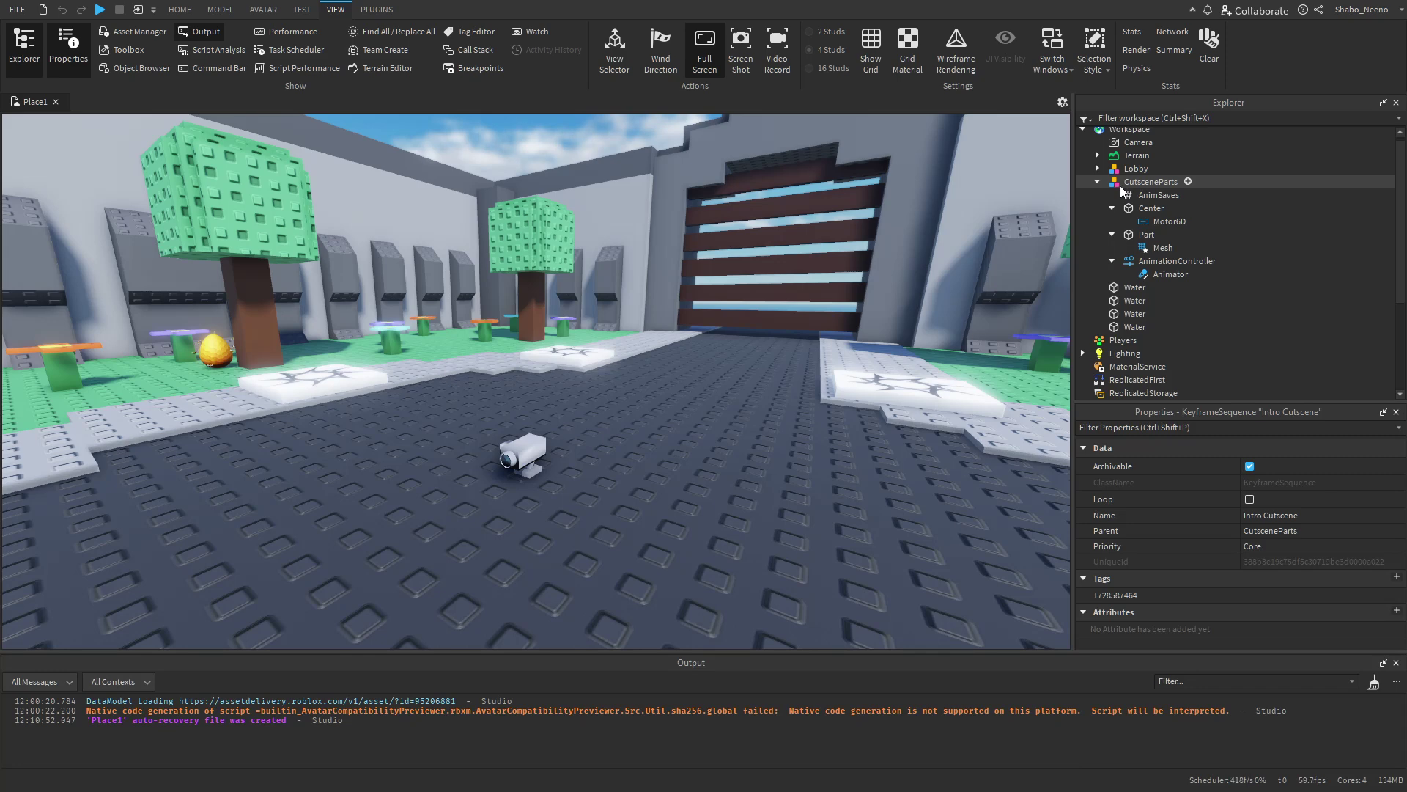
Insert an Animation into CutsceneParts and paste the published cutscene's asset ID into its AnimationId.
{"action": "right_click", "coordinate": [1120, 186]}
{"action": "left_click", "coordinate": [1152, 554]}
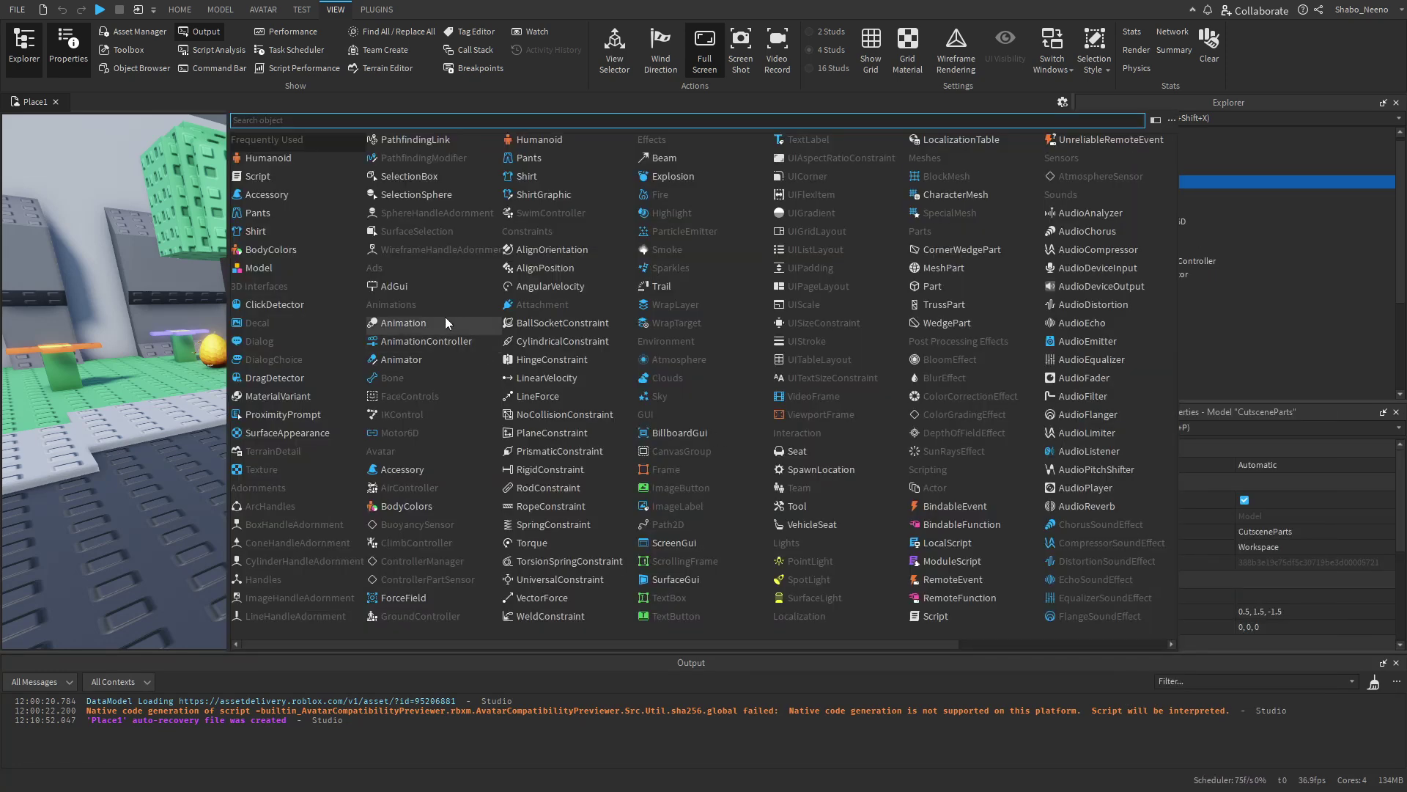
{"action": "type", "text": "An"}
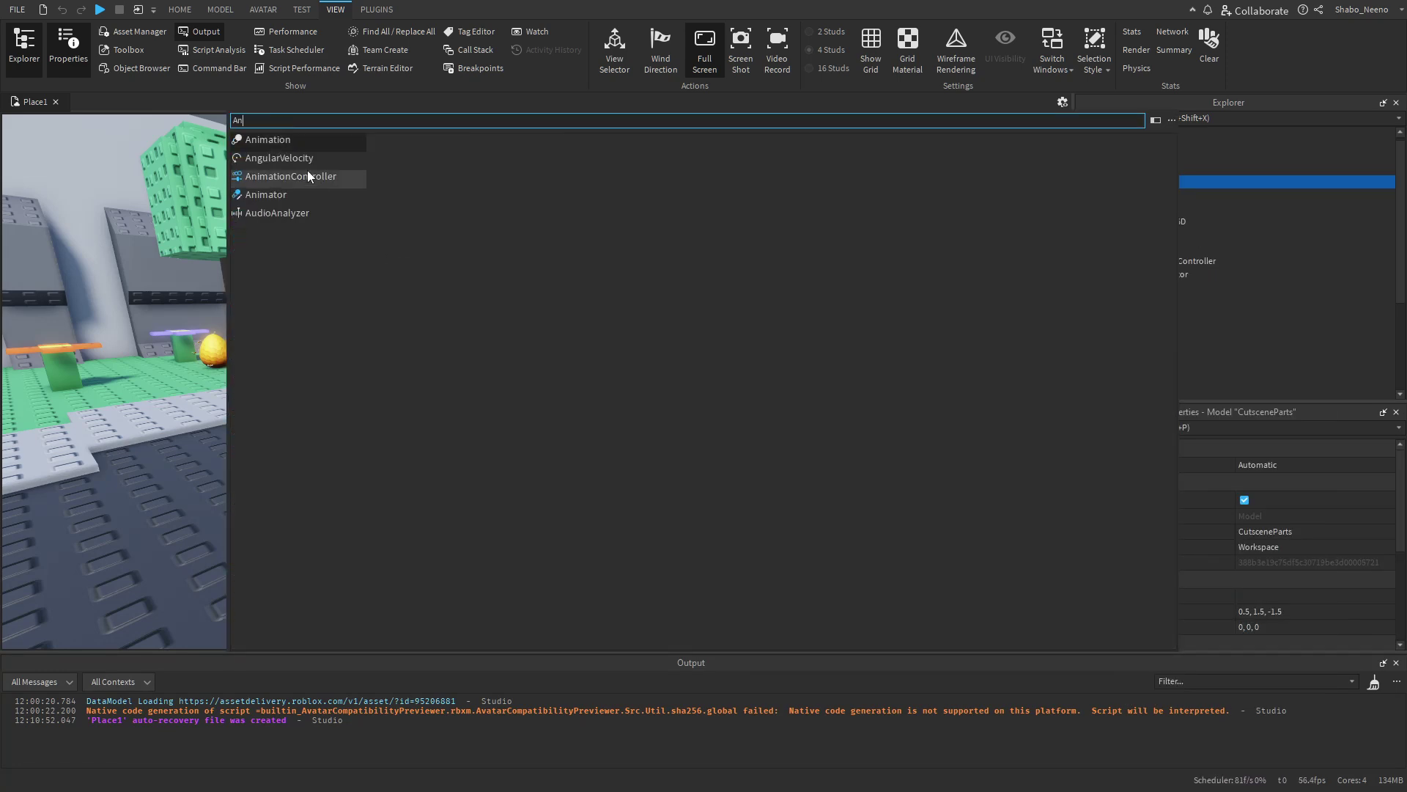
{"action": "left_click", "coordinate": [268, 139]}
{"action": "left_click", "coordinate": [1280, 482]}
{"action": "key", "text": "ctrl+v"}
{"action": "key", "text": "Return"}
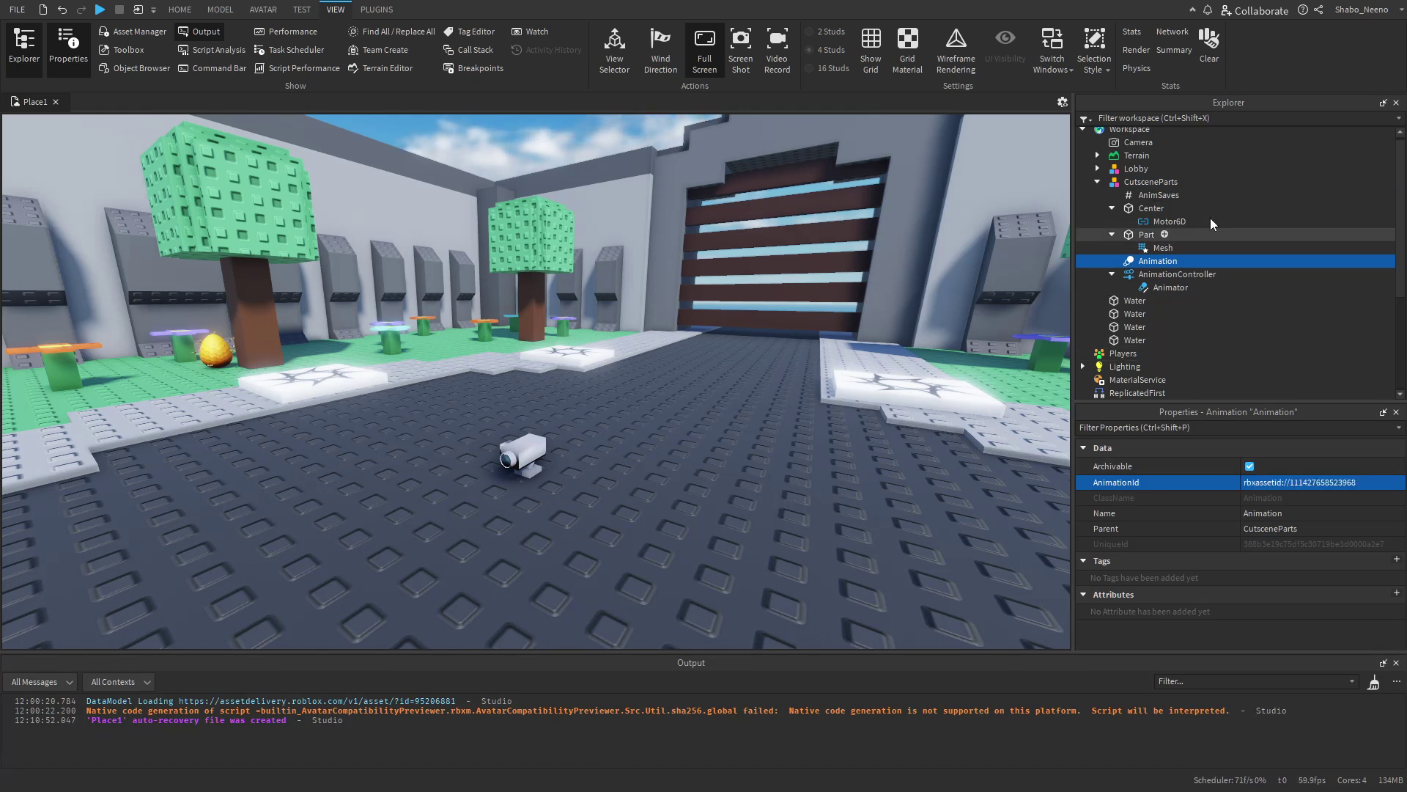
Check the new Animation in CutsceneParts, then select ReplicatedFirst in the Explorer.
{"action": "left_click", "coordinate": [1154, 251]}
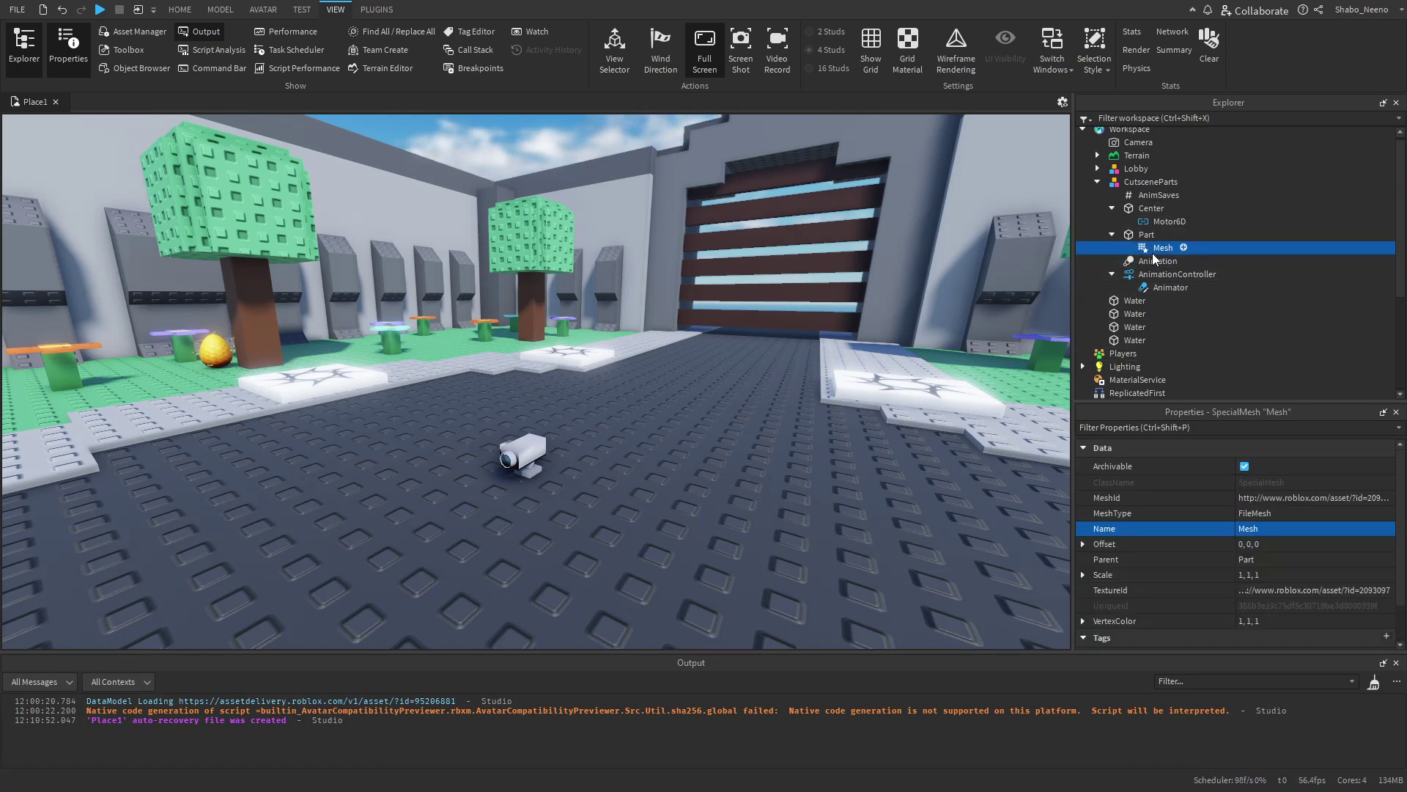
{"action": "left_click", "coordinate": [1147, 262]}
{"action": "left_click", "coordinate": [525, 213]}
{"action": "scroll", "coordinate": [525, 212], "scroll_direction": "up", "scroll_amount": 2}
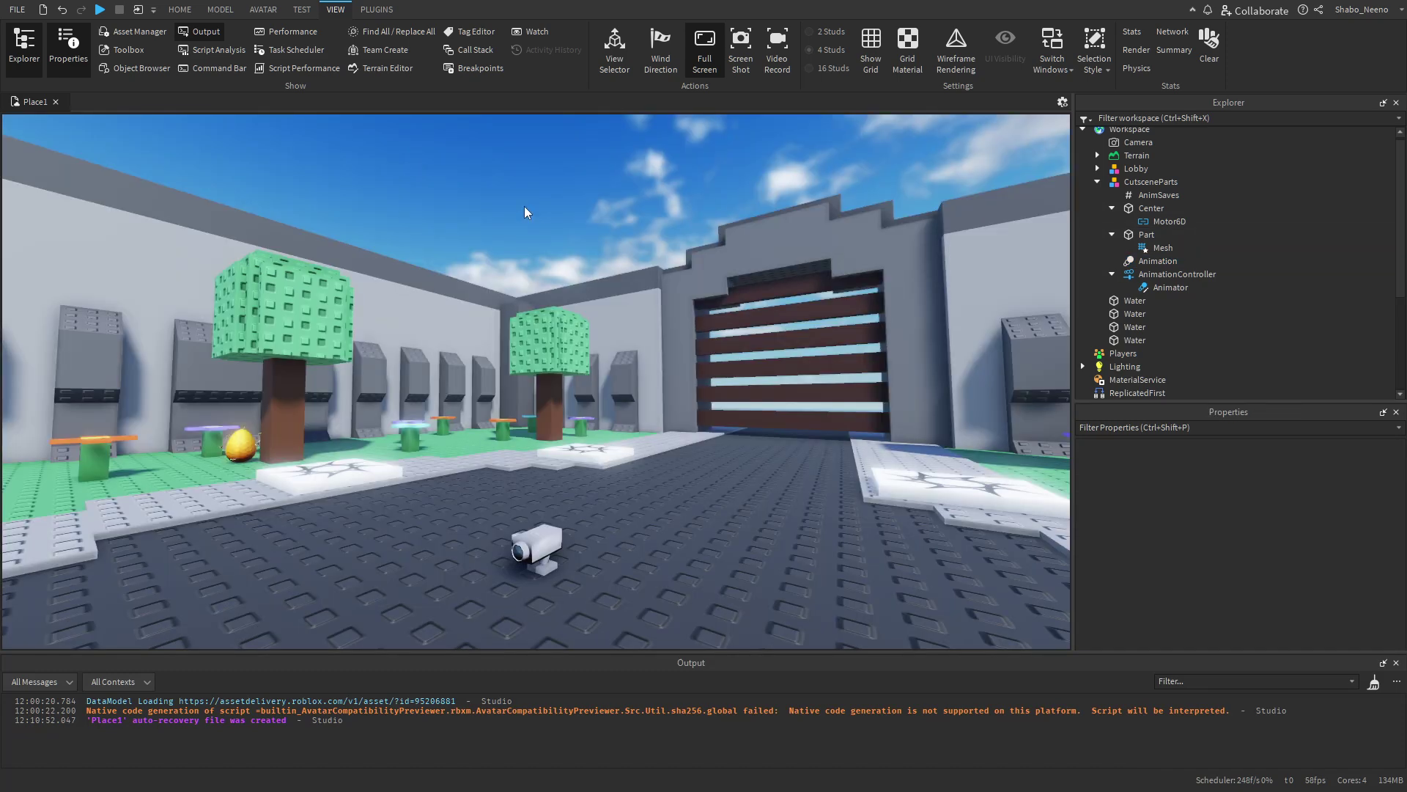
{"action": "right_click_drag", "start_coordinate": [515, 207], "coordinate": [516, 209]}
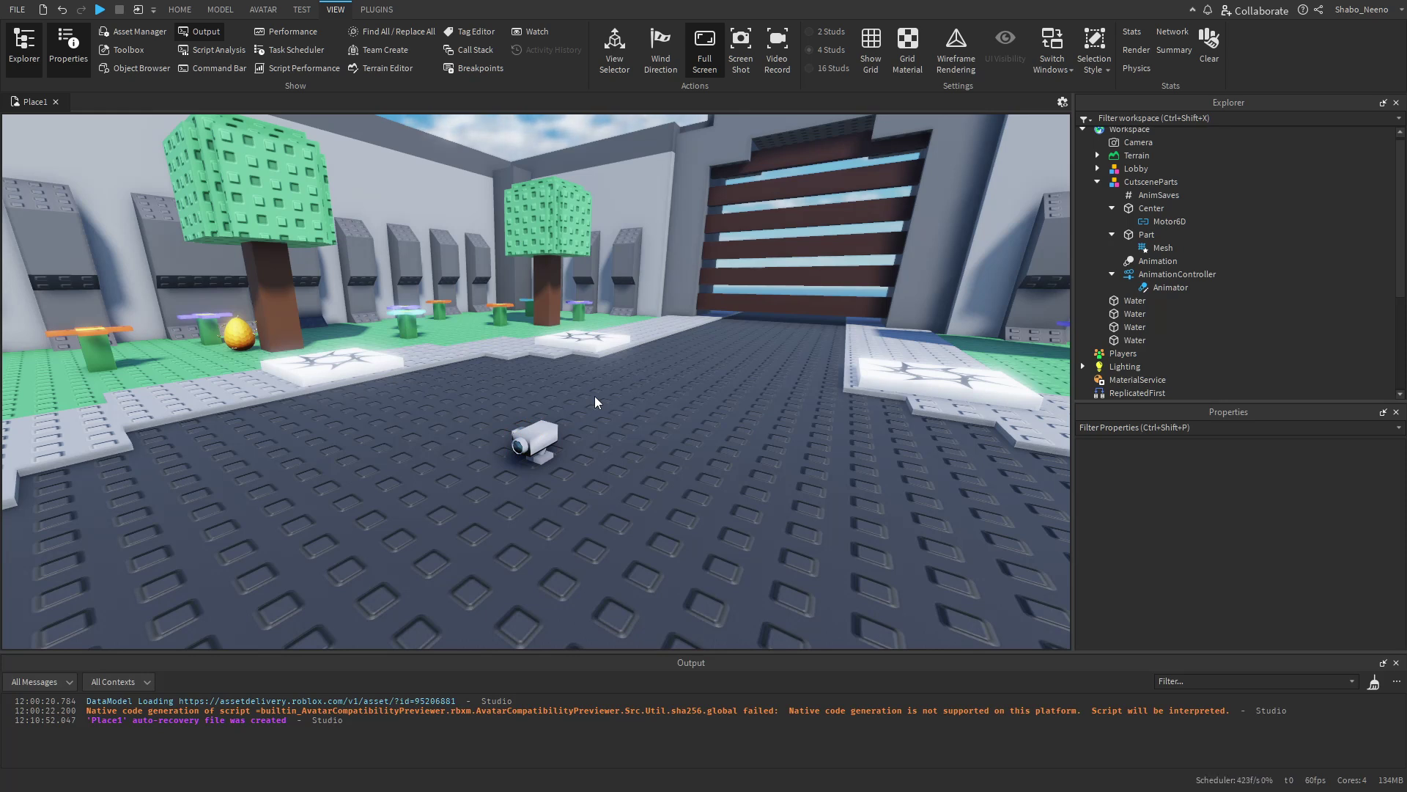
{"action": "scroll", "coordinate": [1127, 305], "scroll_direction": "down", "scroll_amount": 3}
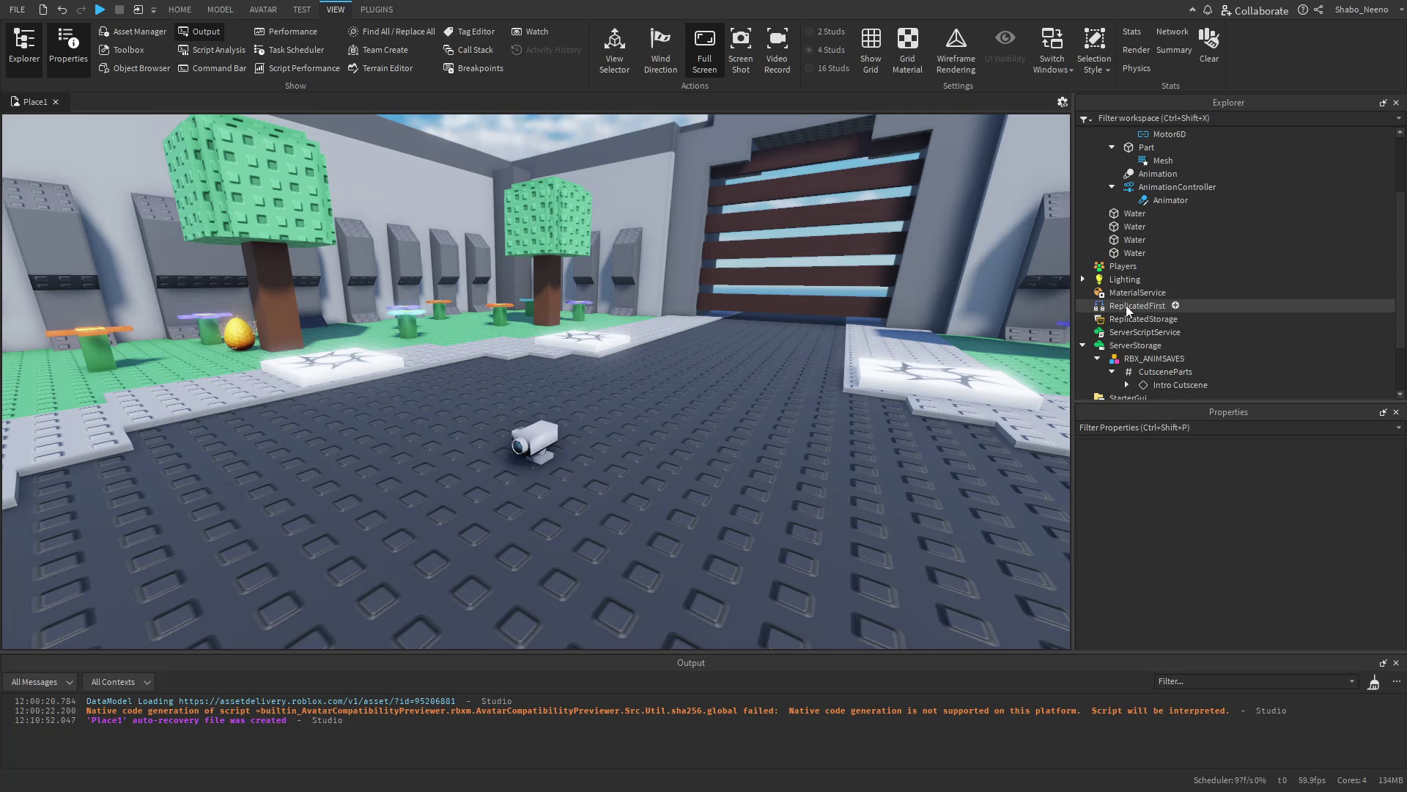
{"action": "left_click", "coordinate": [1124, 305]}
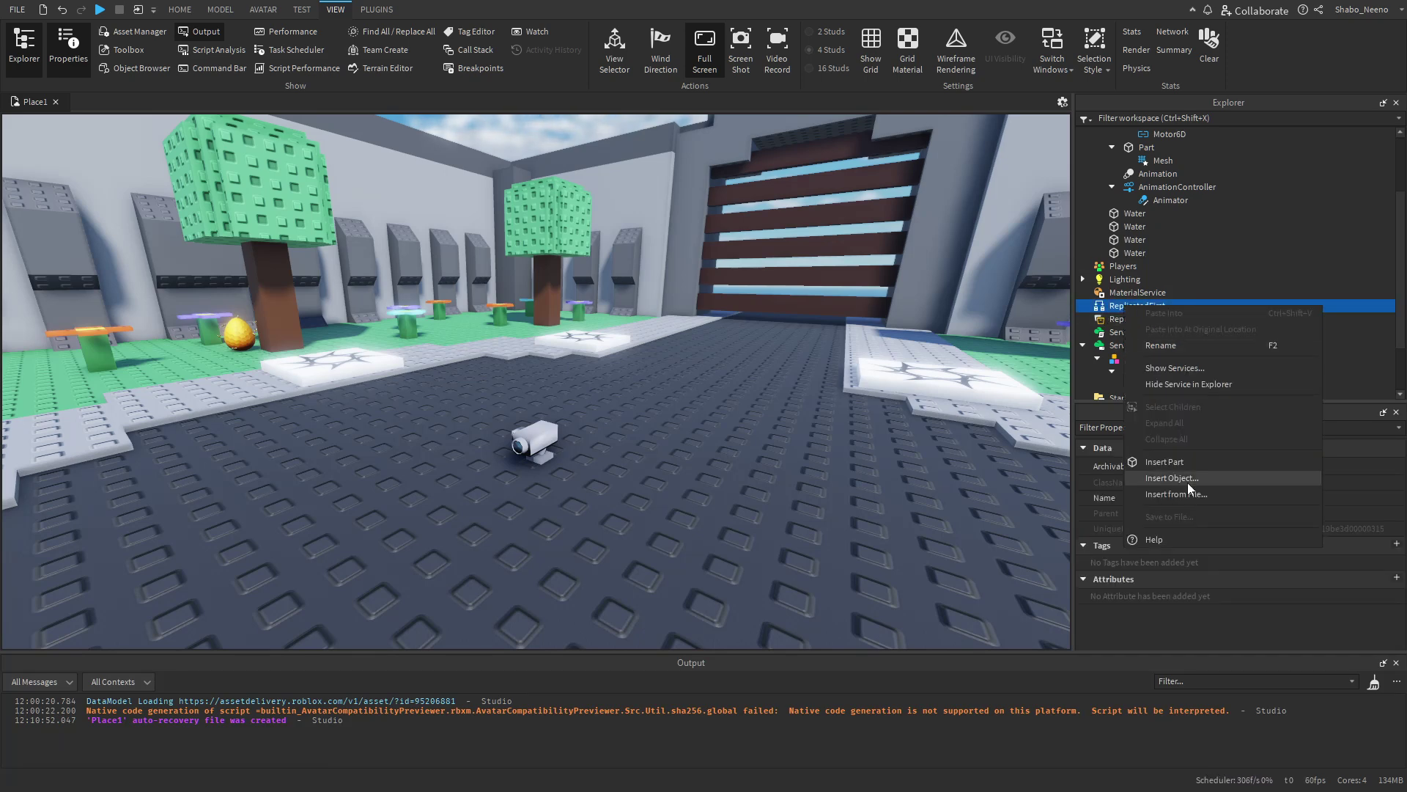
Add a LocalScript named IntroCutscene under ReplicatedFirst and delete its placeholder print line.
{"action": "key", "text": "ctrl+i"}
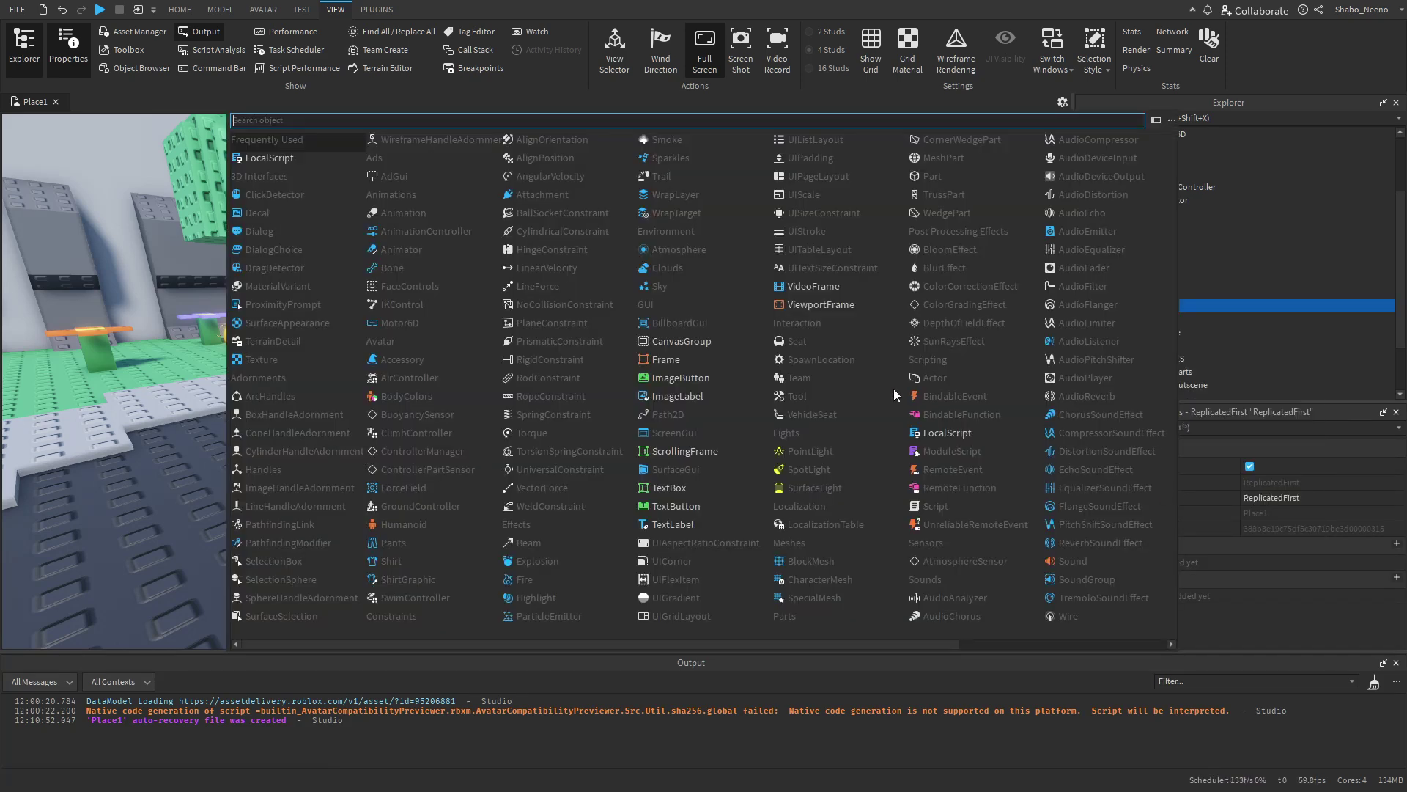
{"action": "left_click", "coordinate": [293, 161]}
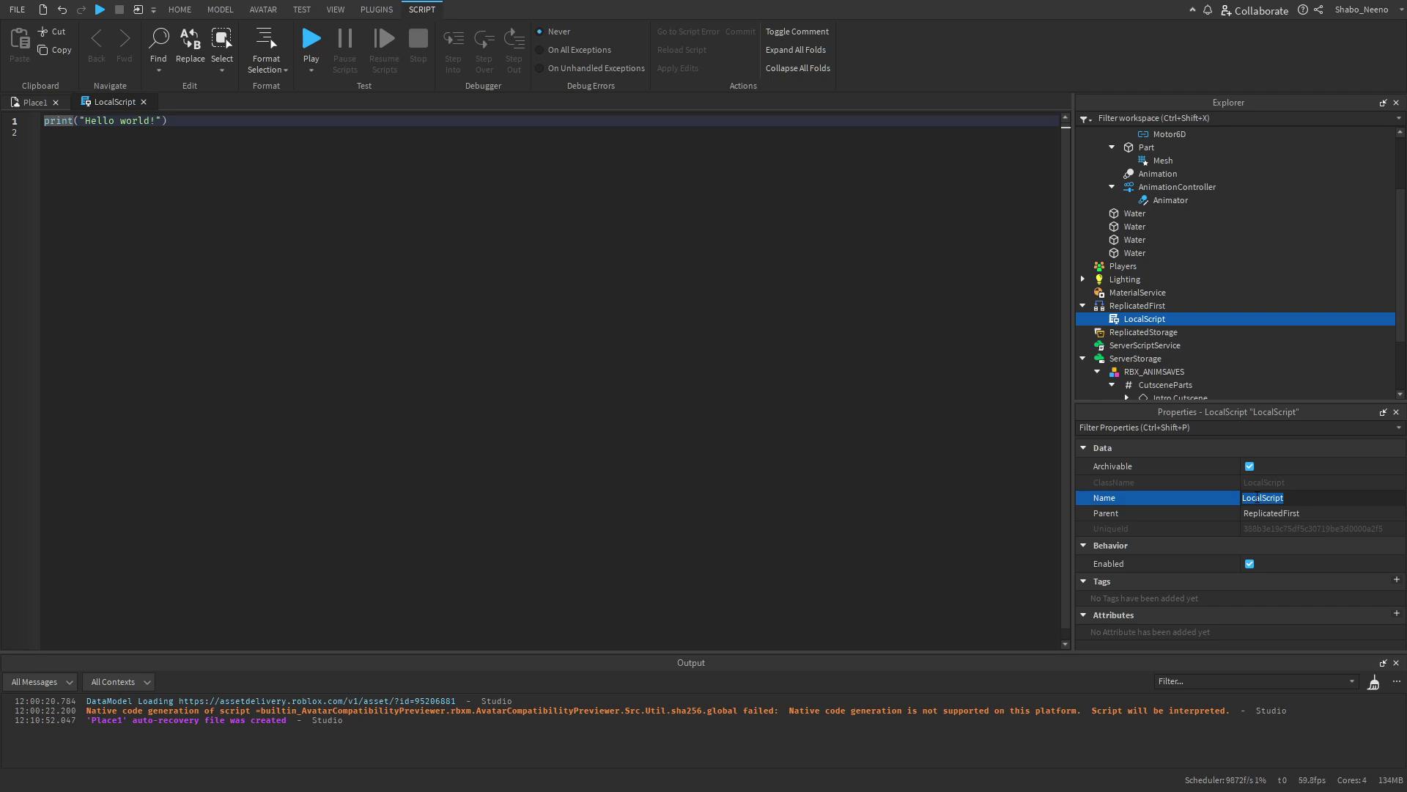
{"action": "type", "text": "IntroCutscene"}
{"action": "key", "text": "Return"}
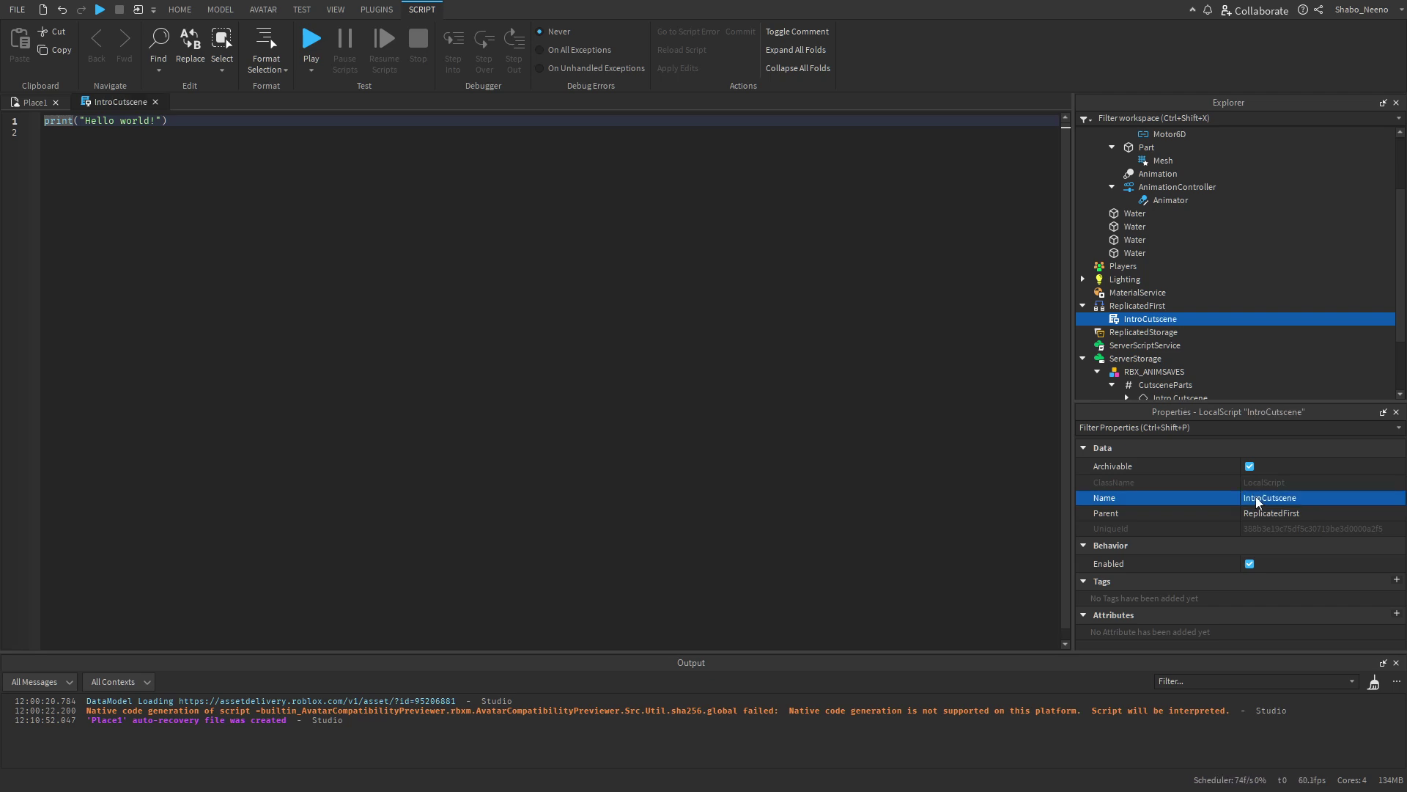
{"action": "left_click", "coordinate": [352, 209]}
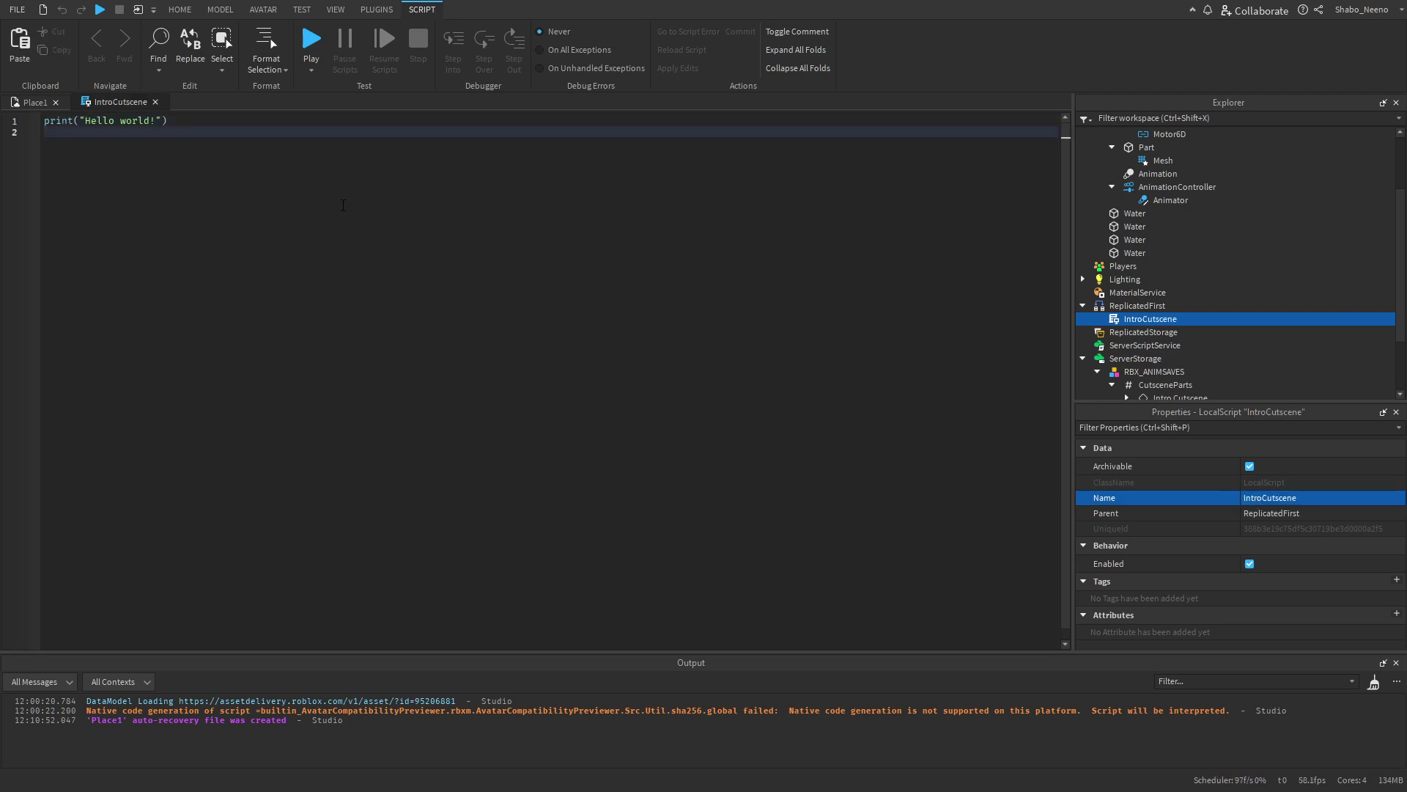
{"action": "key", "text": "ctrl+a"}
{"action": "key", "text": "BackSpace"}
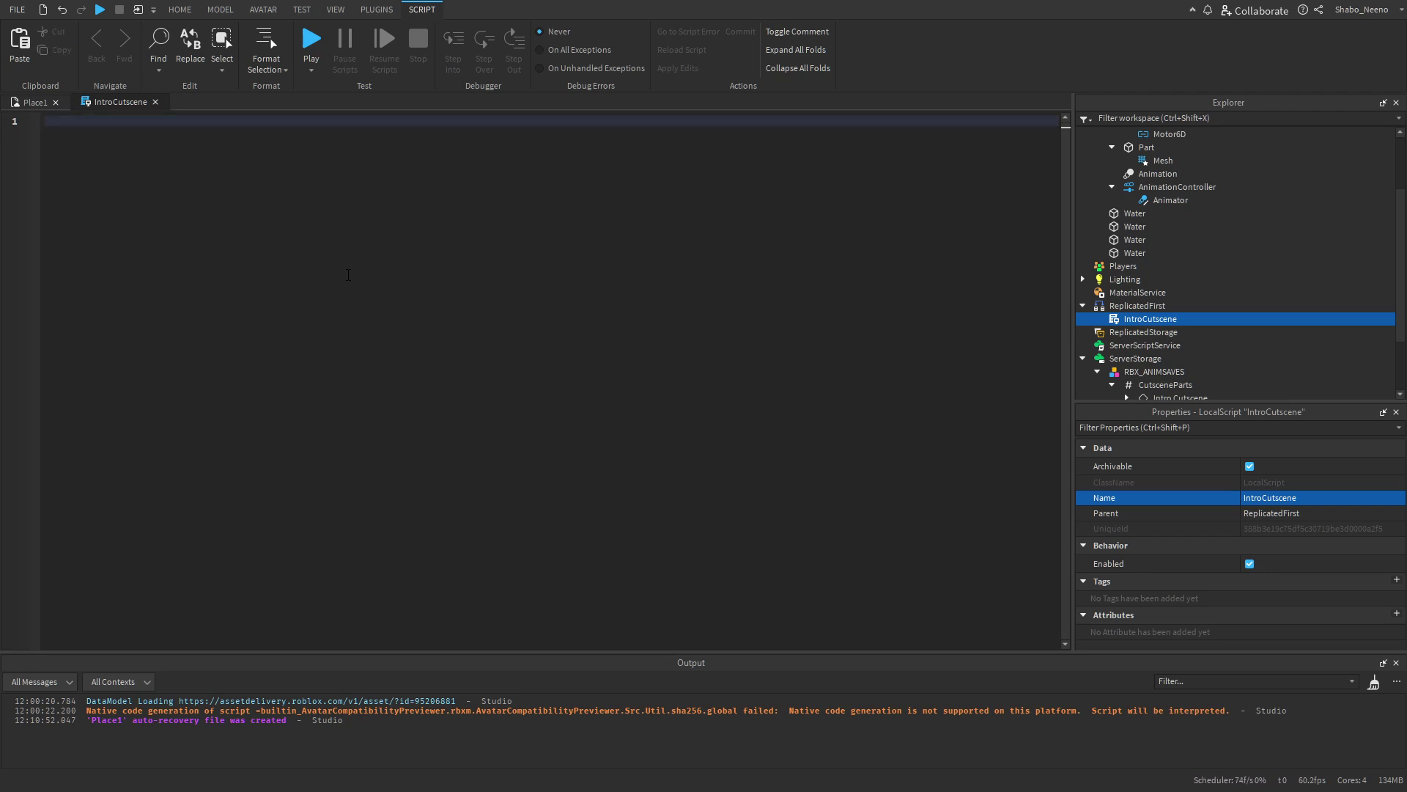
Declare runService, cameraParts (CutsceneParts), attachTo (its Part) and camera (workspace.CurrentCamera) variables.
{"action": "type", "text": "local runService = g"}
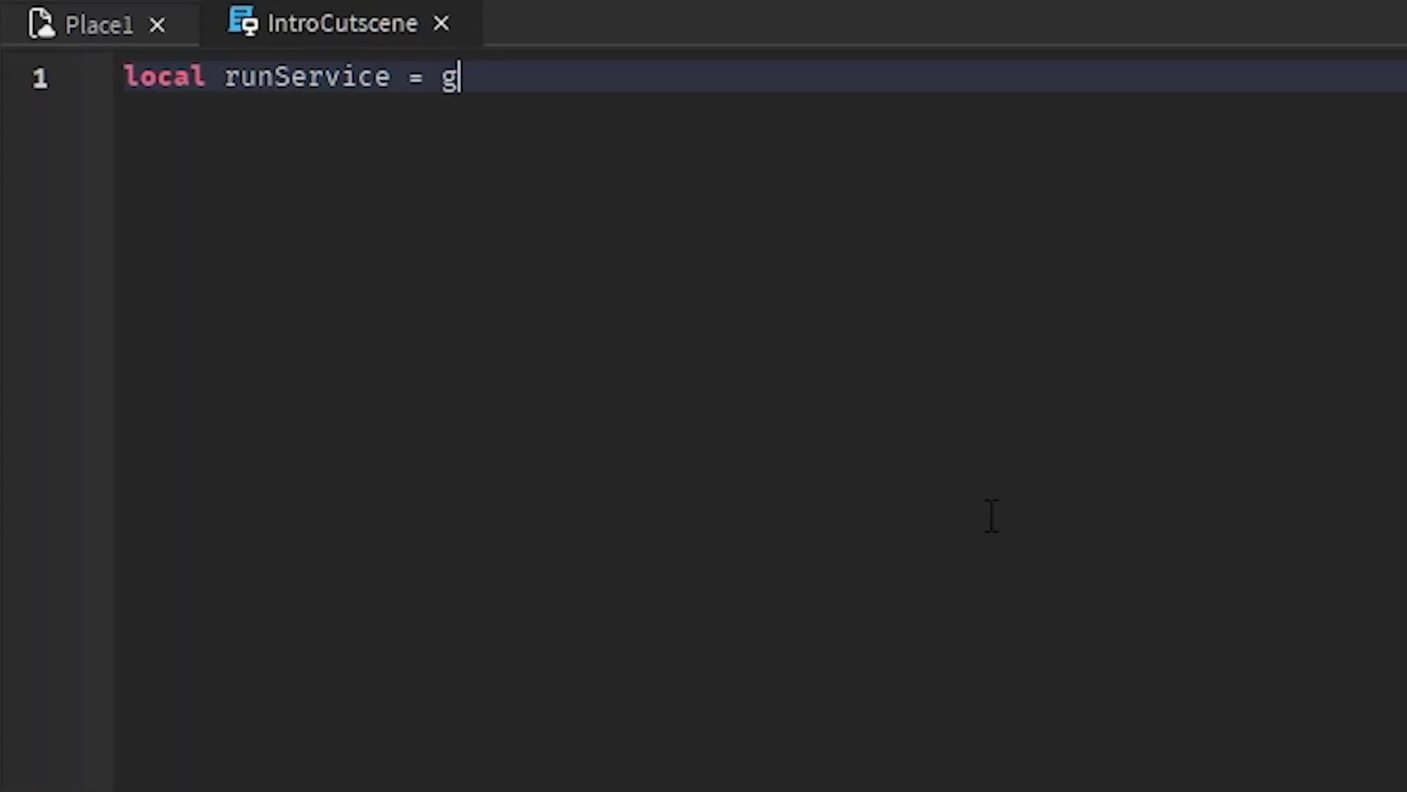
{"action": "type", "text": "ame:GetService('RunService')"}
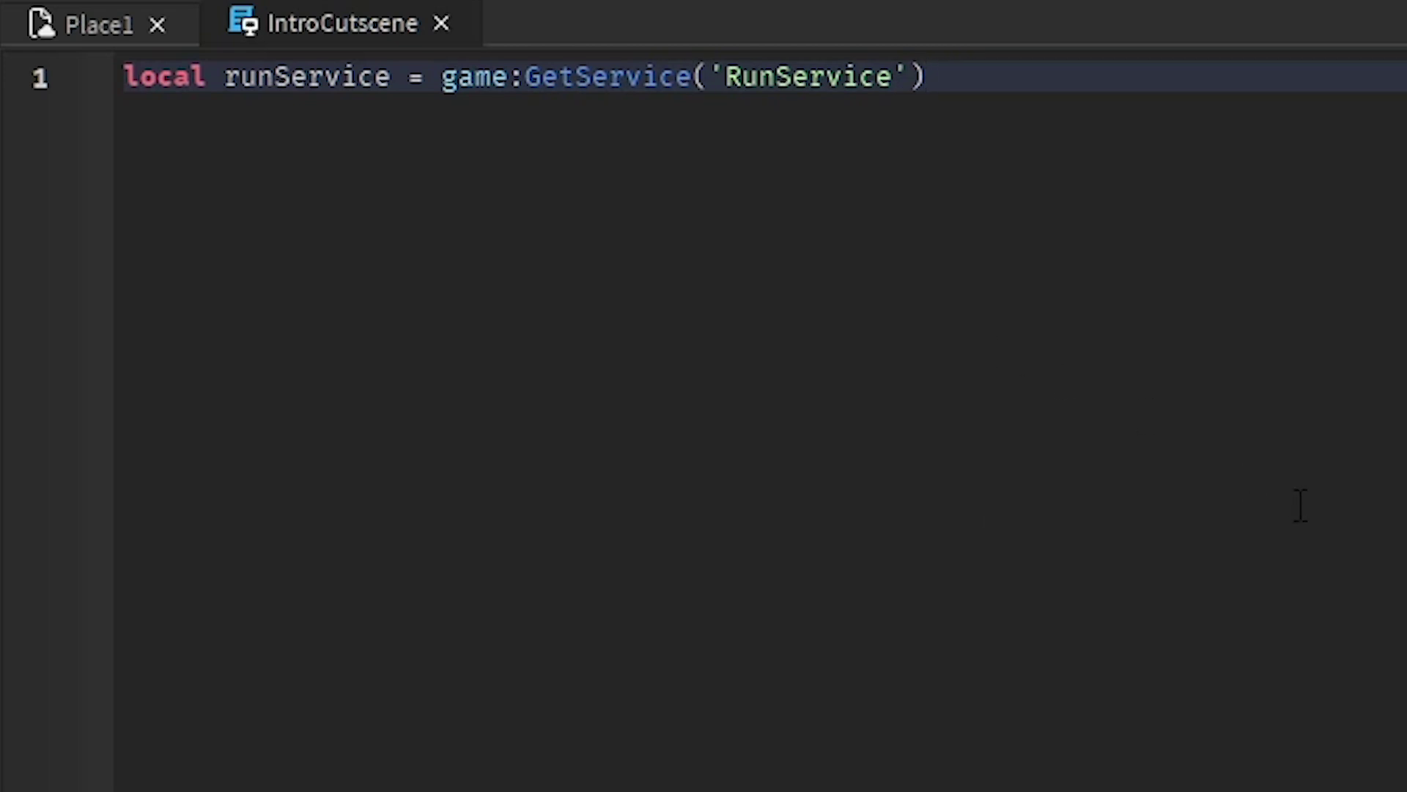
{"action": "key", "text": "Return"}
{"action": "type", "text": "local camer"}
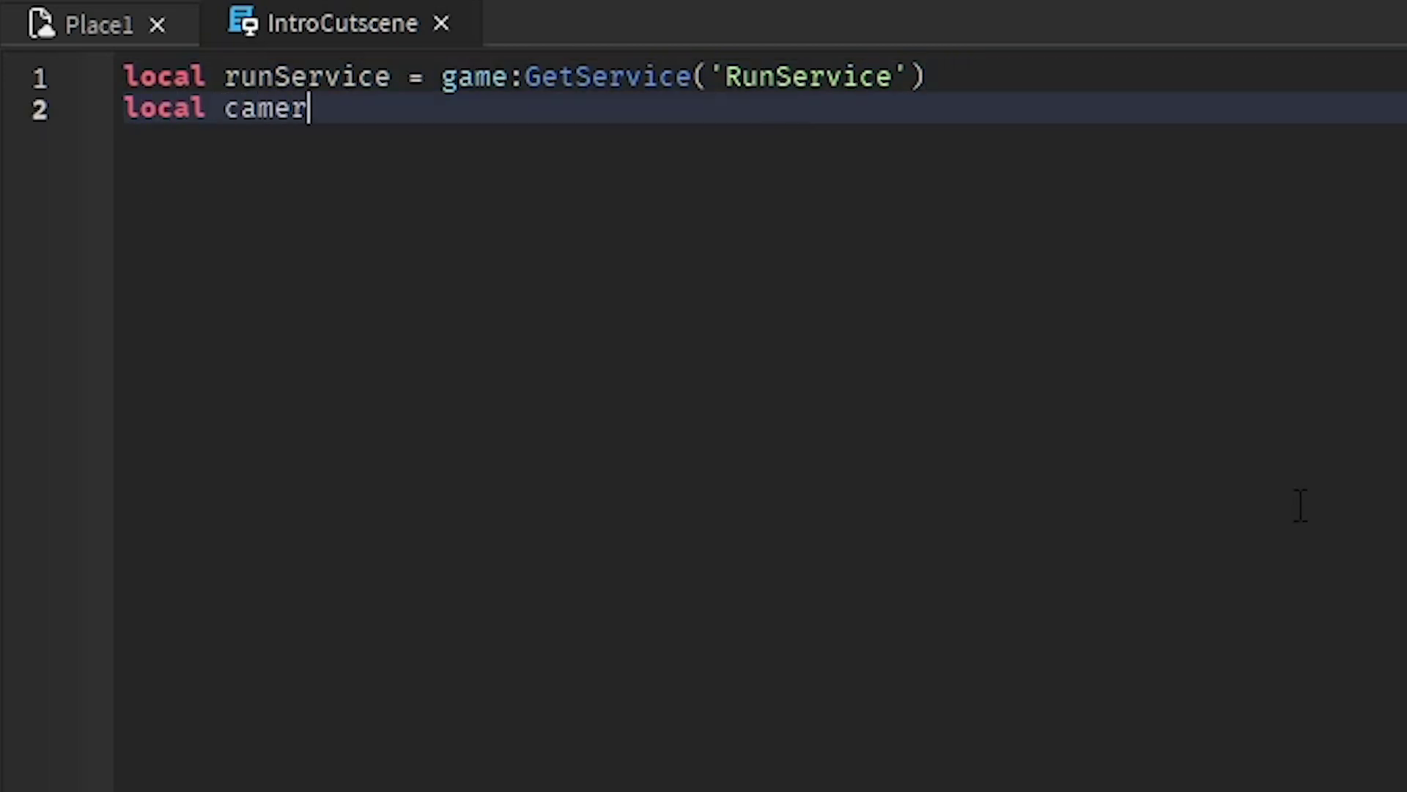
{"action": "type", "text": "aParts = workspace:"}
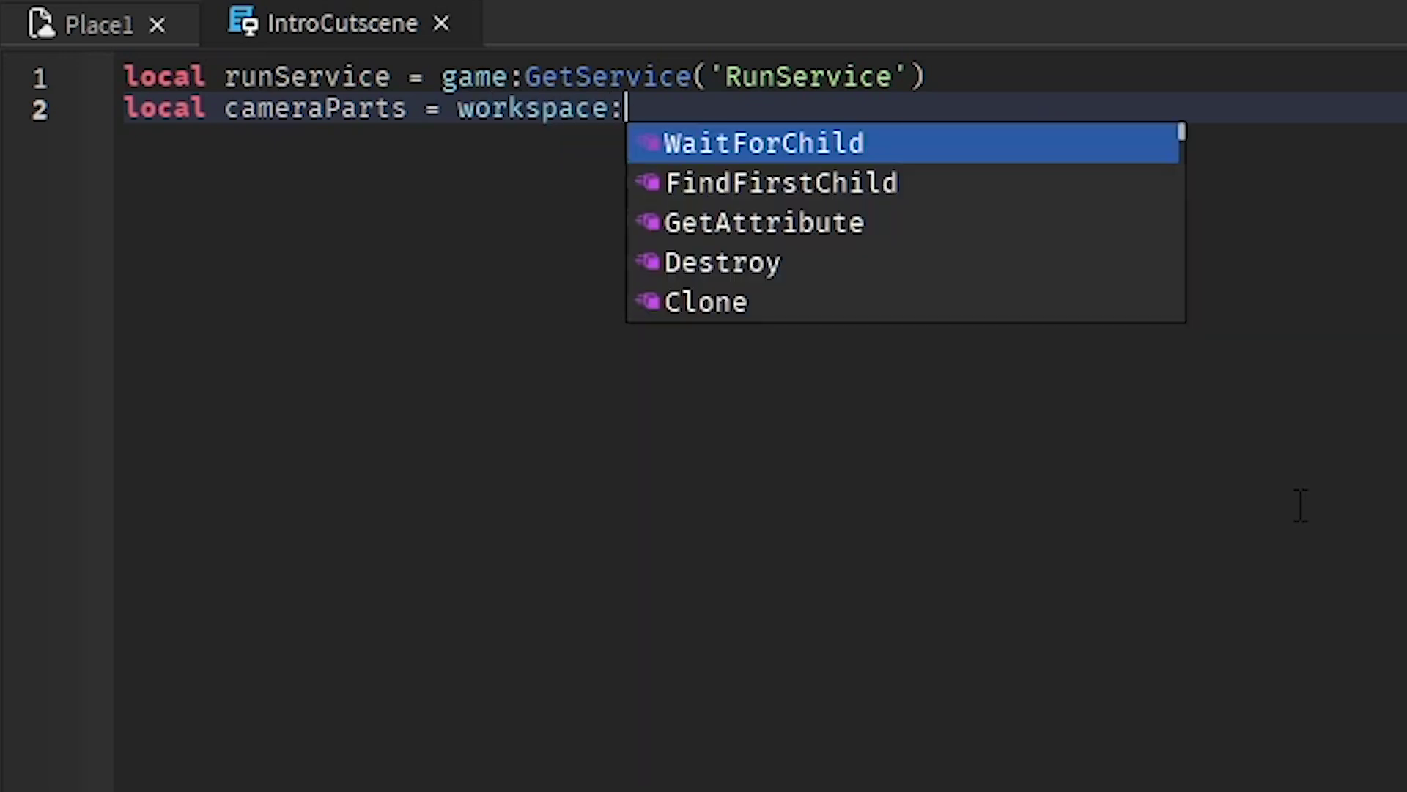
{"action": "type", "text": "WaitForChild('CutsceneParts')"}
{"action": "key", "text": "Return"}
{"action": "type", "text": "local at"}
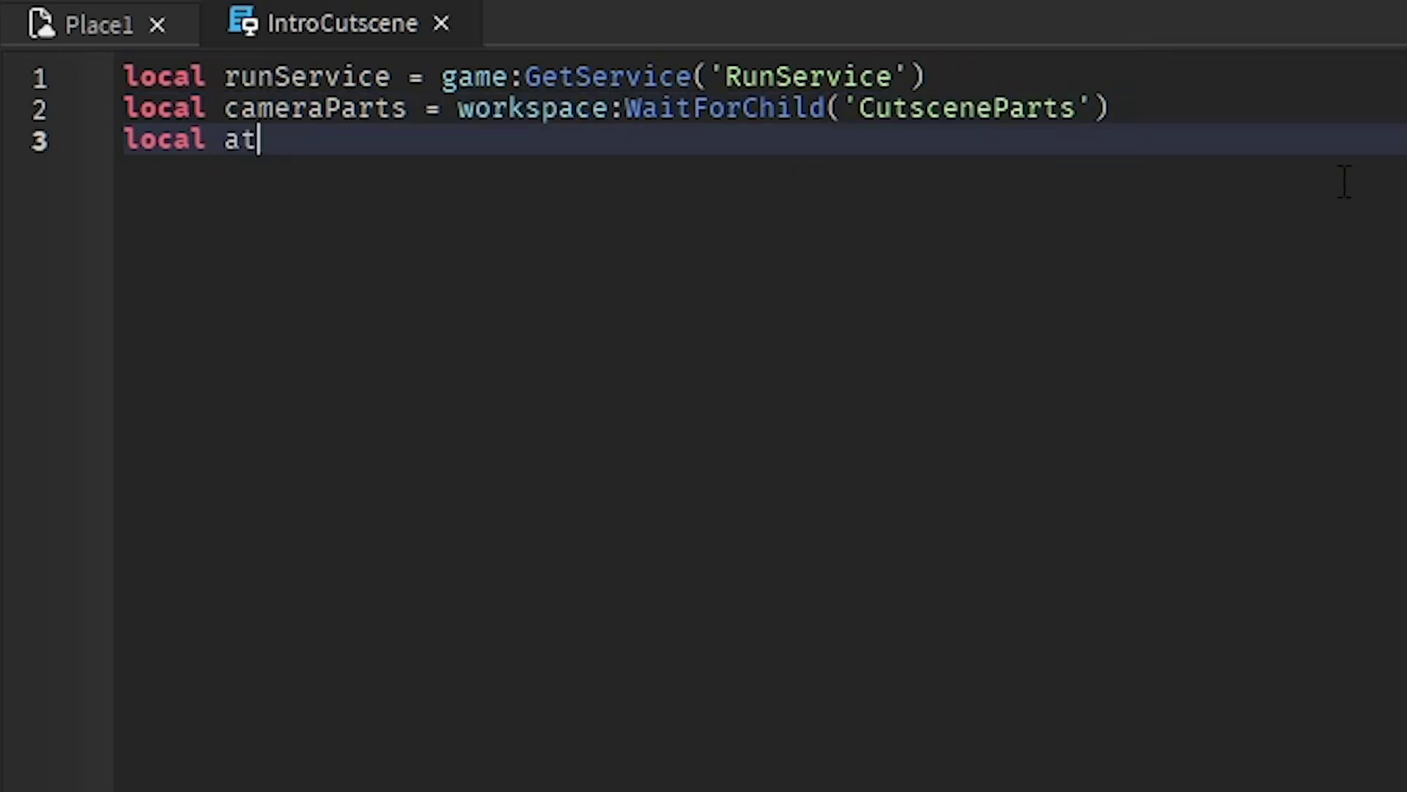
{"action": "type", "text": "tachTo = cameraParts"}
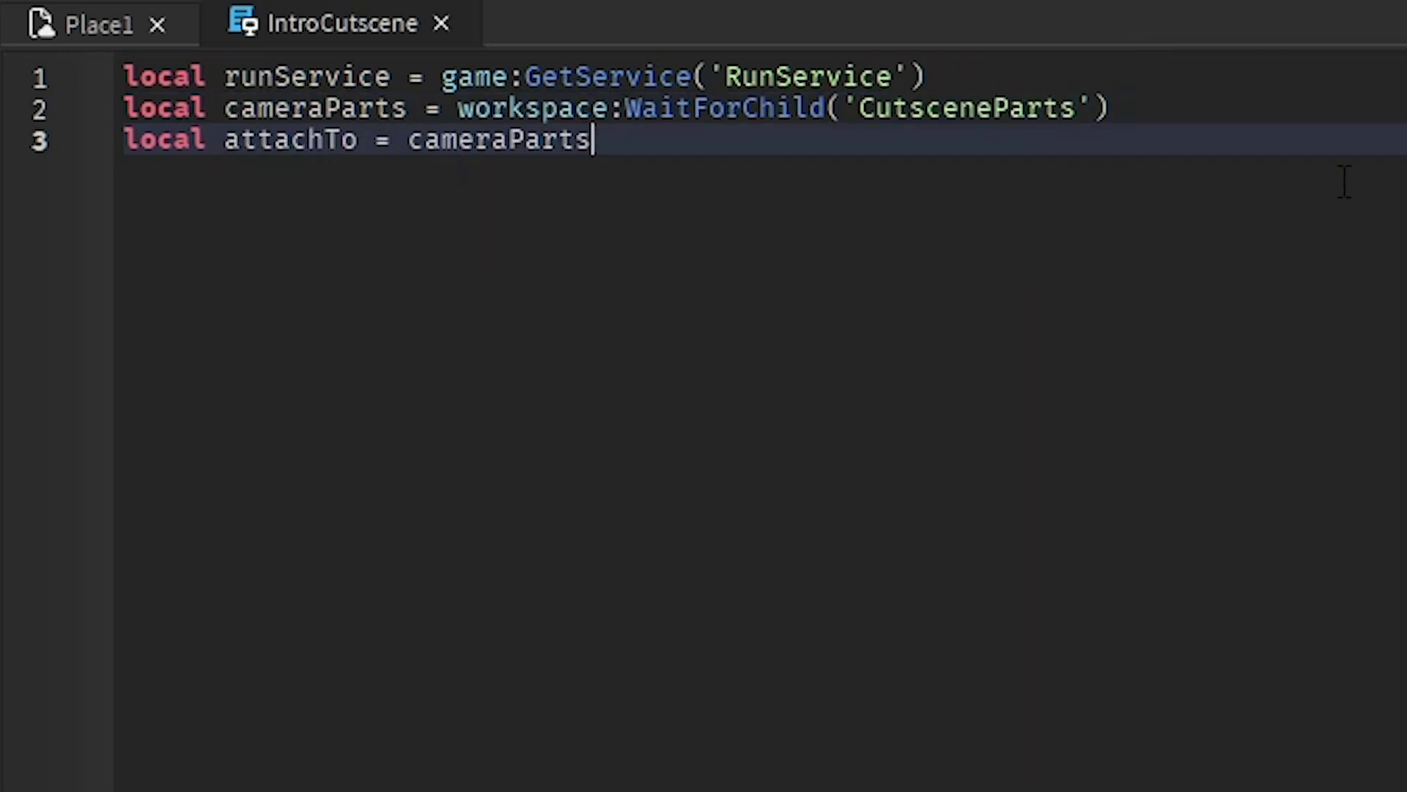
{"action": "type", "text": ":WaitForChild('Part')"}
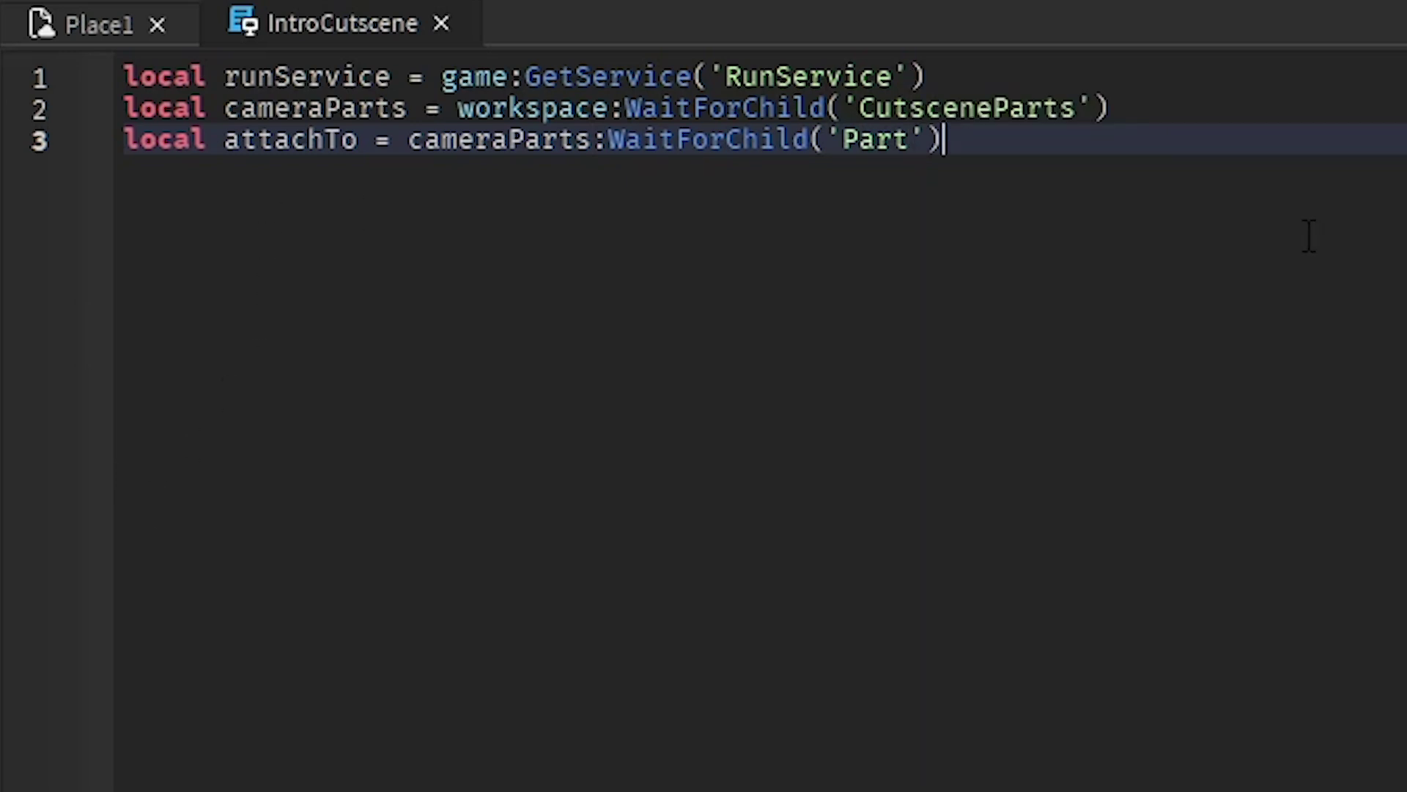
{"action": "key", "text": "Return"}
{"action": "type", "text": "local camera = w"}
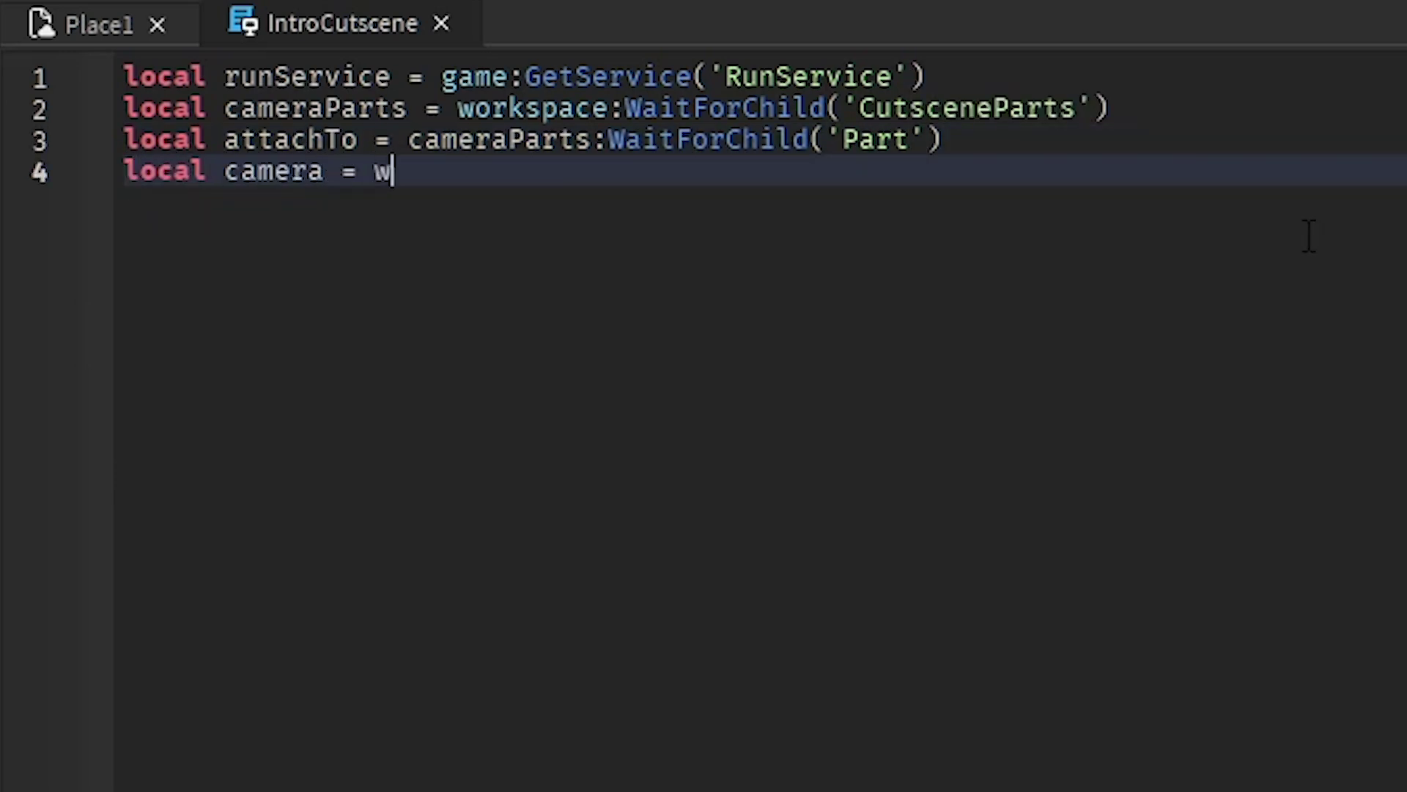
{"action": "type", "text": "orkspace.CurrentCamera"}
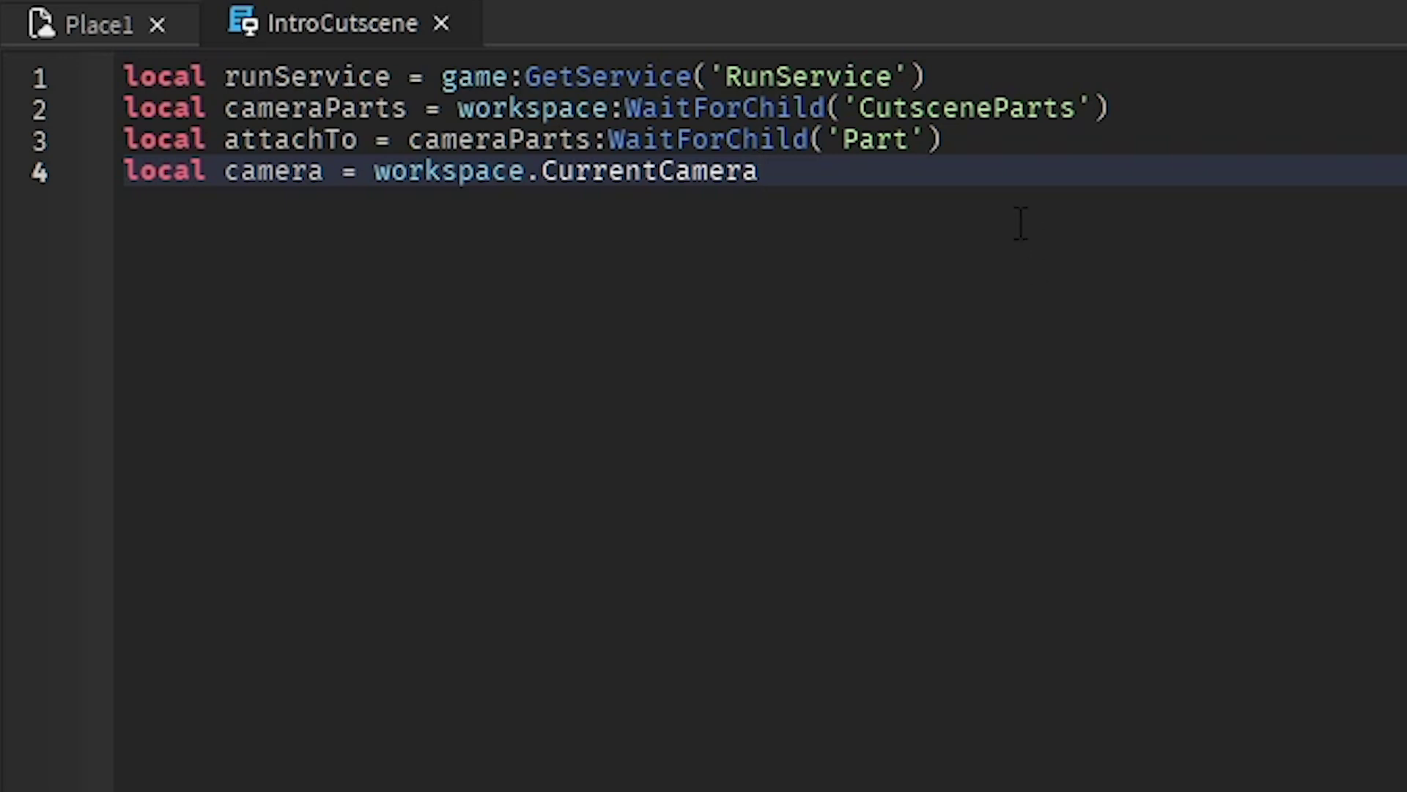
Add a line setting camera.CameraType to Enum.CameraType.Scriptable.
{"action": "key", "text": "ctrl+a"}
{"action": "left_click", "coordinate": [1020, 223]}
{"action": "key", "text": "Return"}
{"action": "key", "text": "Return"}
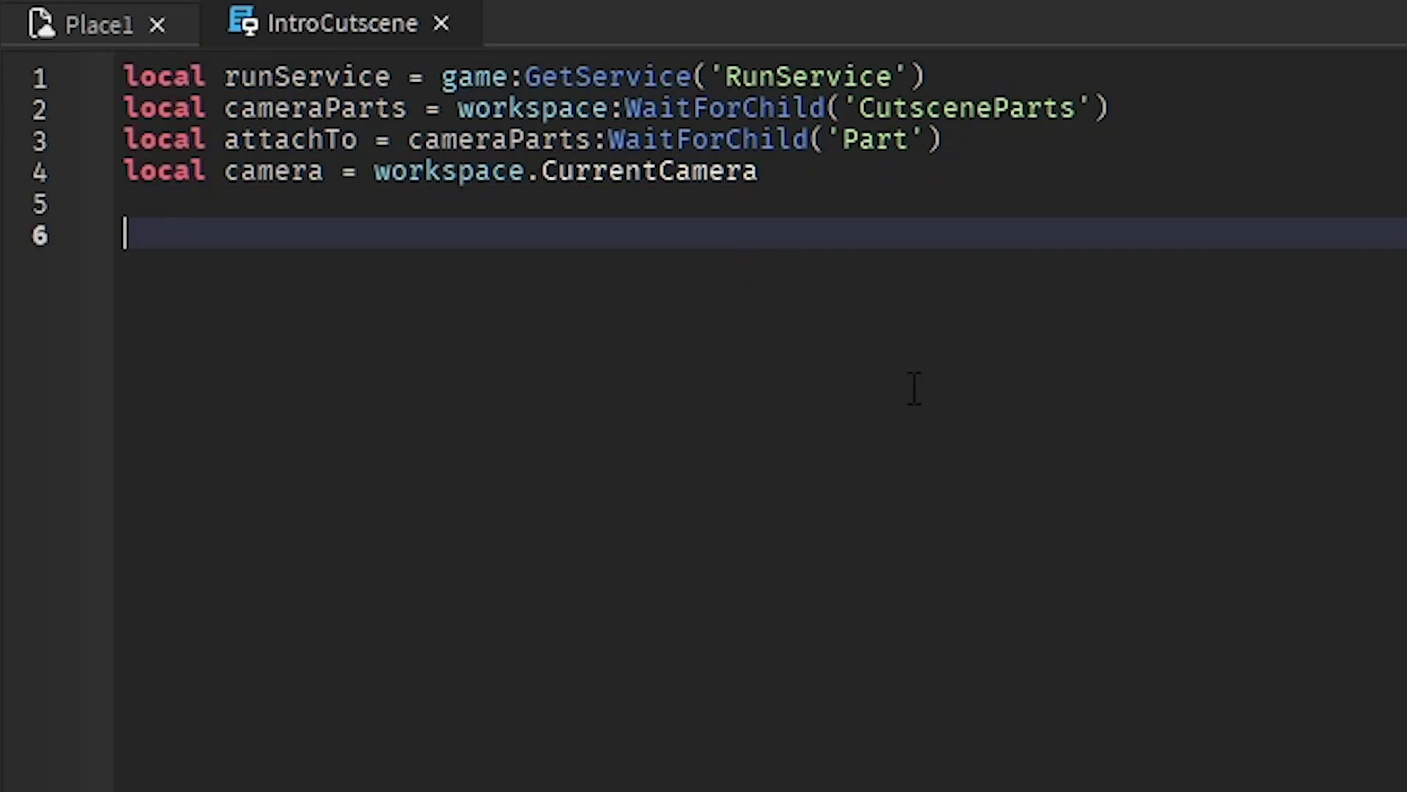
{"action": "type", "text": "camera.CameraType = en"}
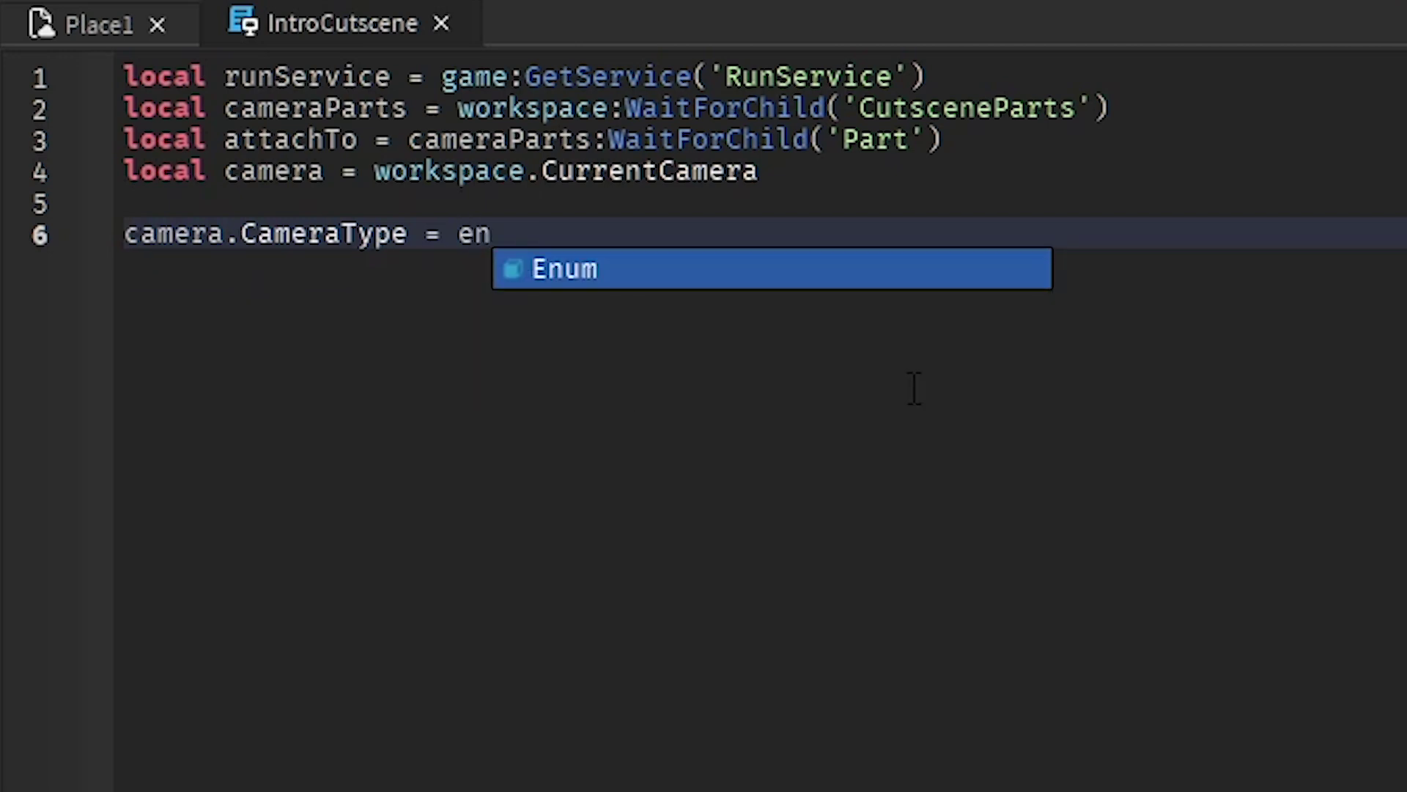
{"action": "key", "text": "Tab"}
{"action": "type", "text": ".ca"}
{"action": "key", "text": "Tab"}
{"action": "type", "text": ".s"}
{"action": "key", "text": "Tab"}
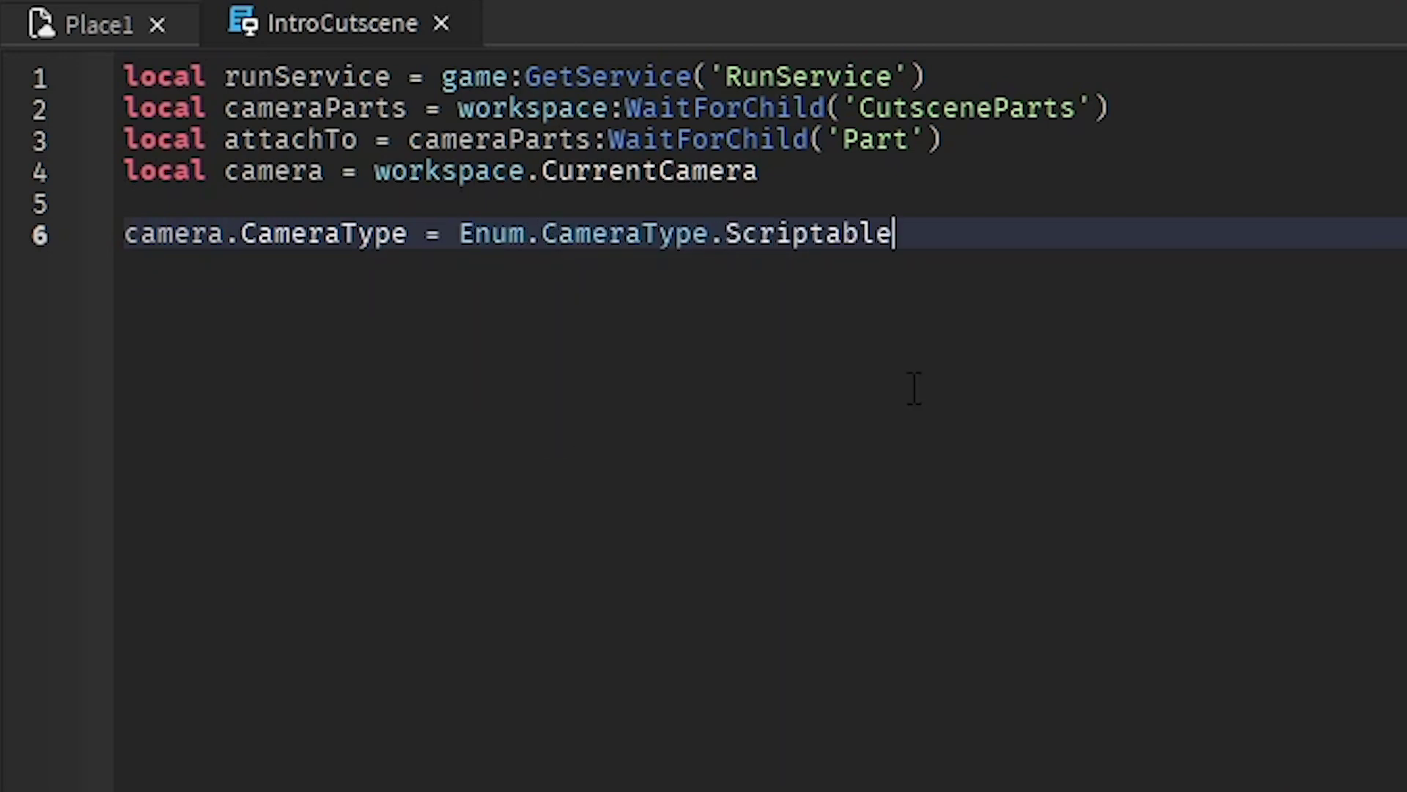
Bind a 'CameraCutscene' render step at Camera priority +1 that sets camera.CFrame to attachTo.CFrame.
{"action": "key", "text": "Return"}
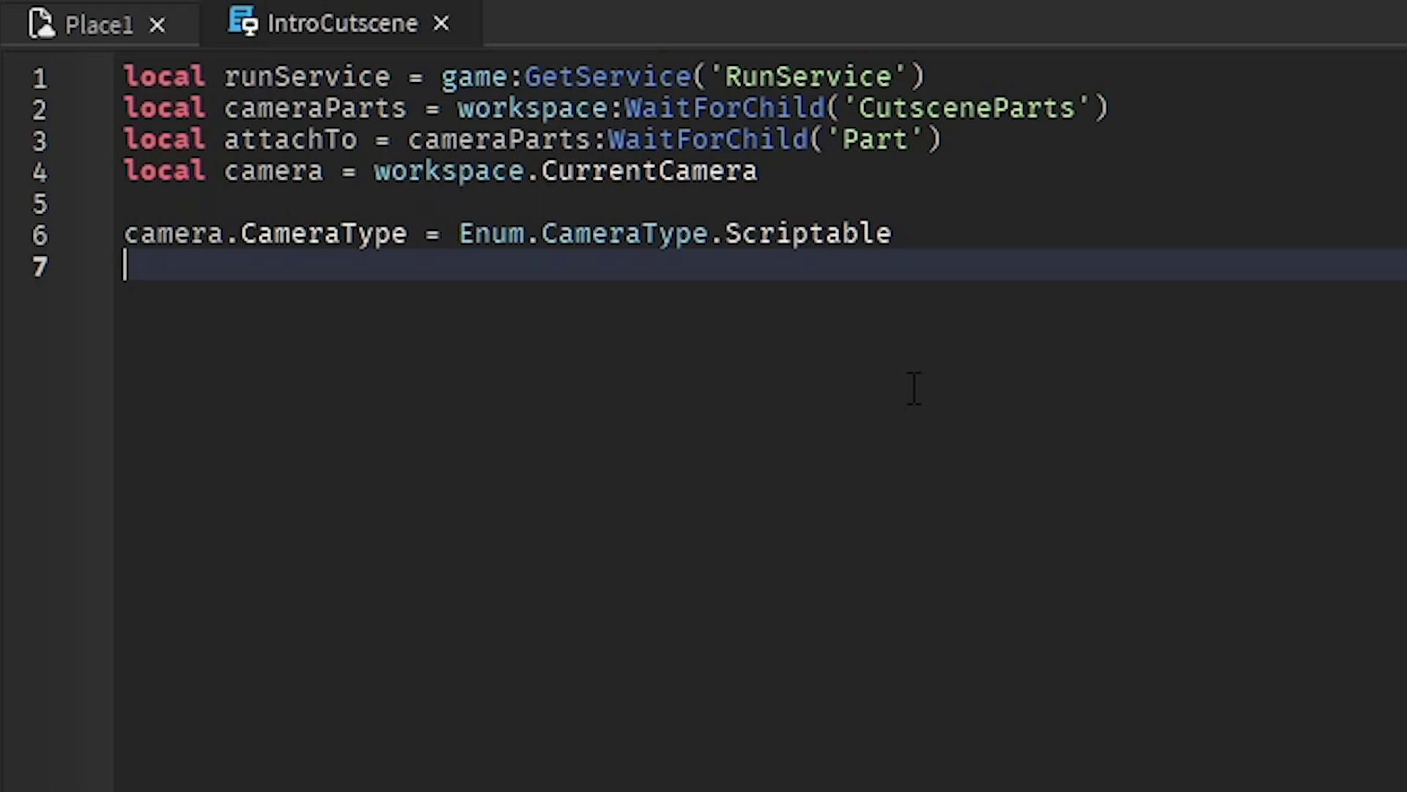
{"action": "key", "text": "Return"}
{"action": "type", "text": "runService:B"}
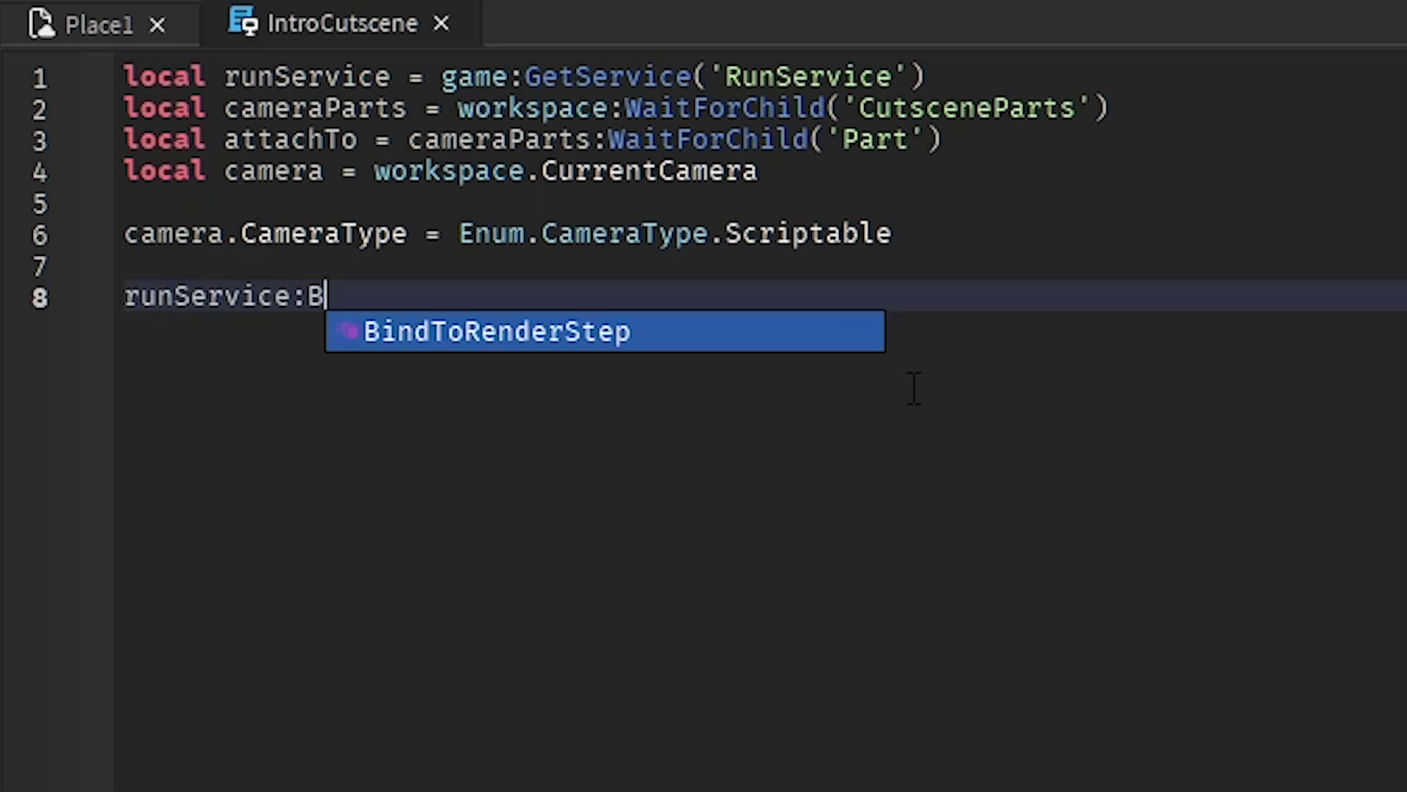
{"action": "key", "text": "Tab"}
{"action": "type", "text": "('"}
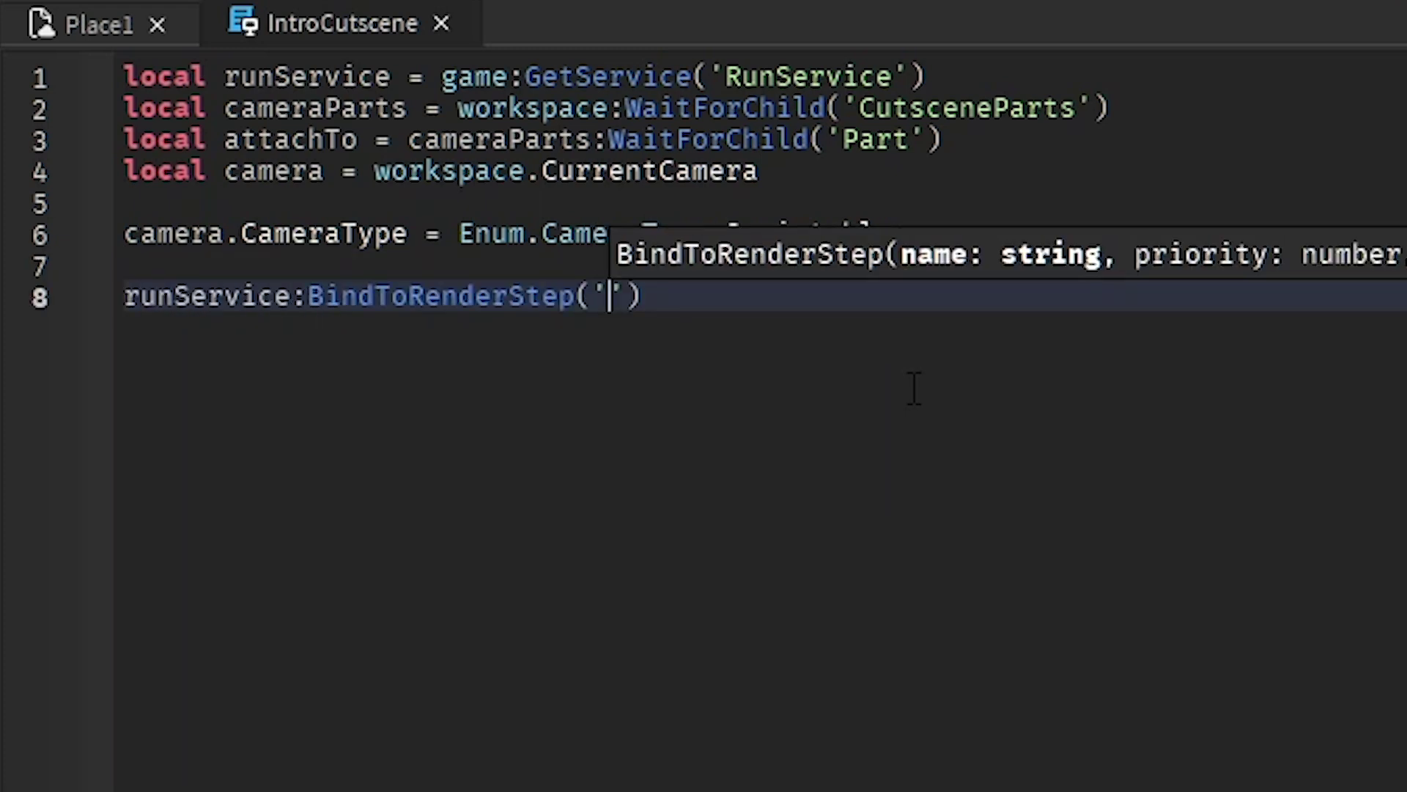
{"action": "type", "text": "CameraCutscene'"}
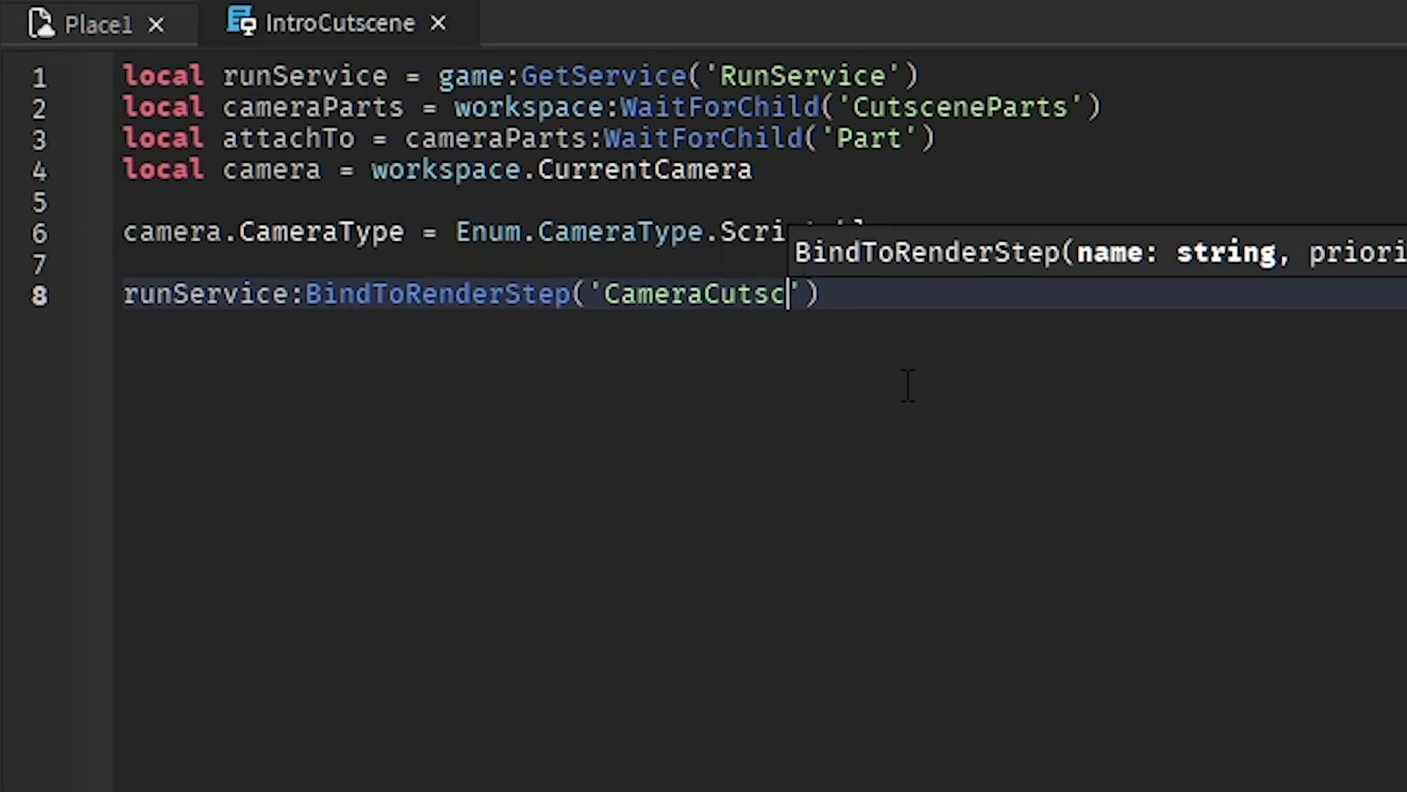
{"action": "type", "text": ",Enum.ren"}
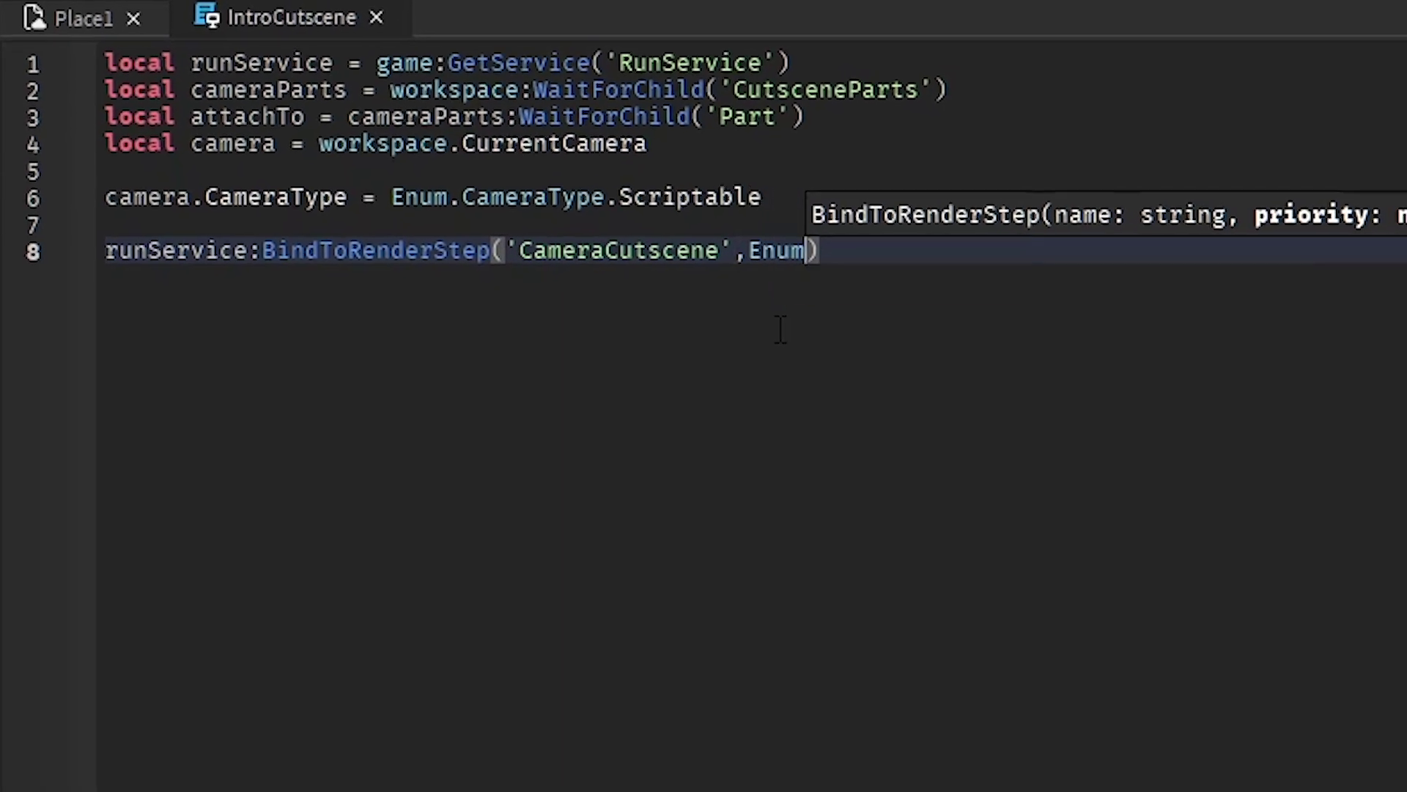
{"action": "key", "text": "Tab"}
{"action": "type", "text": ".Camera.Value+"}
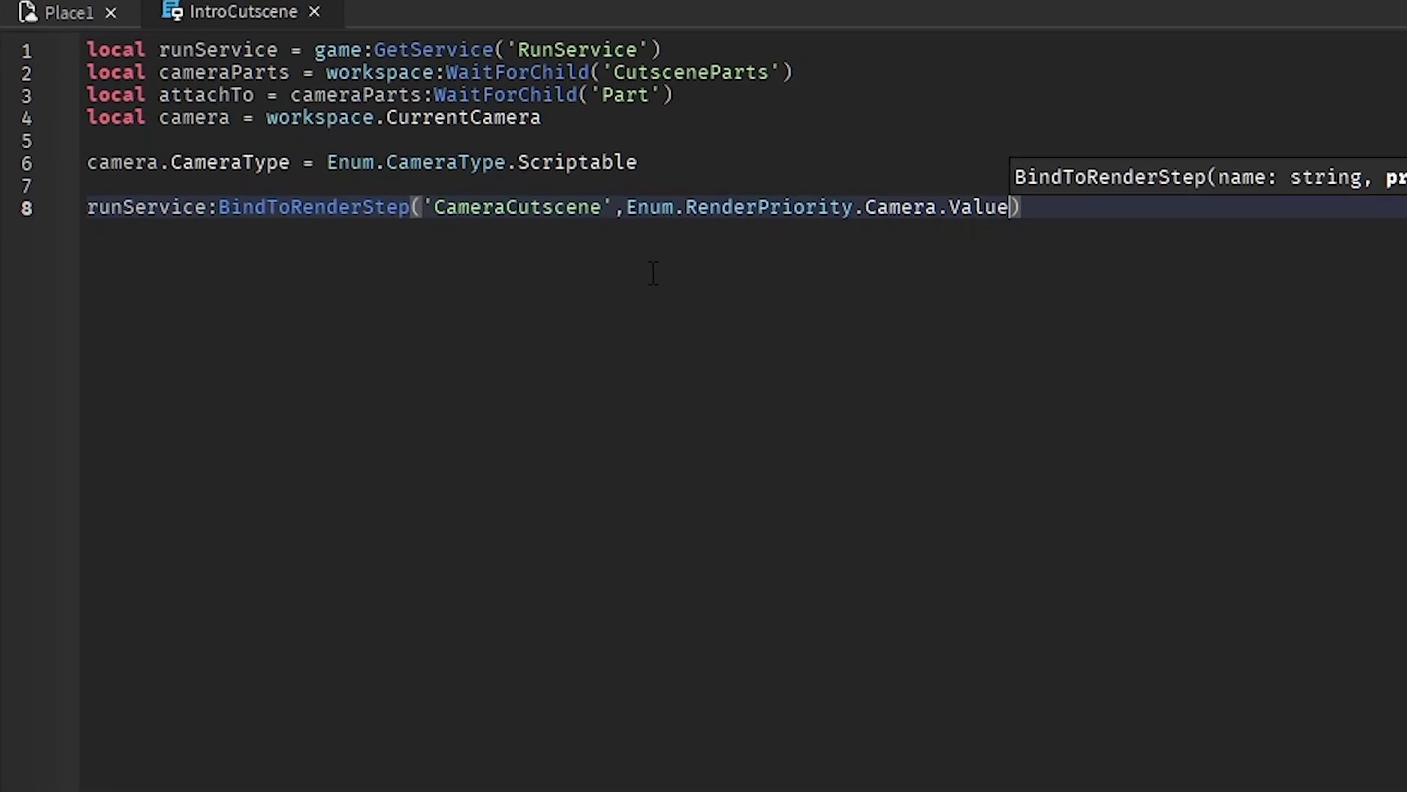
{"action": "type", "text": "1"}
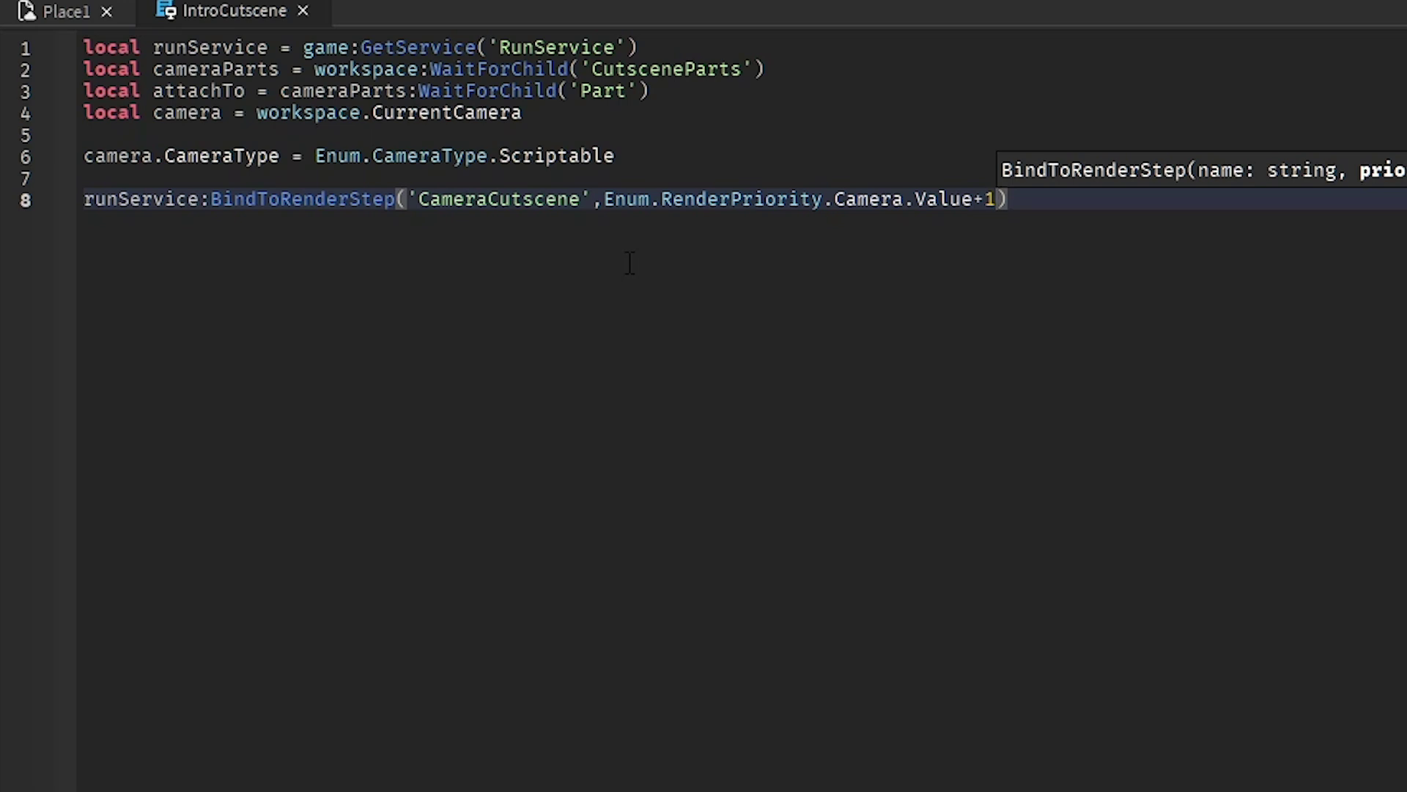
{"action": "type", "text": ",function("}
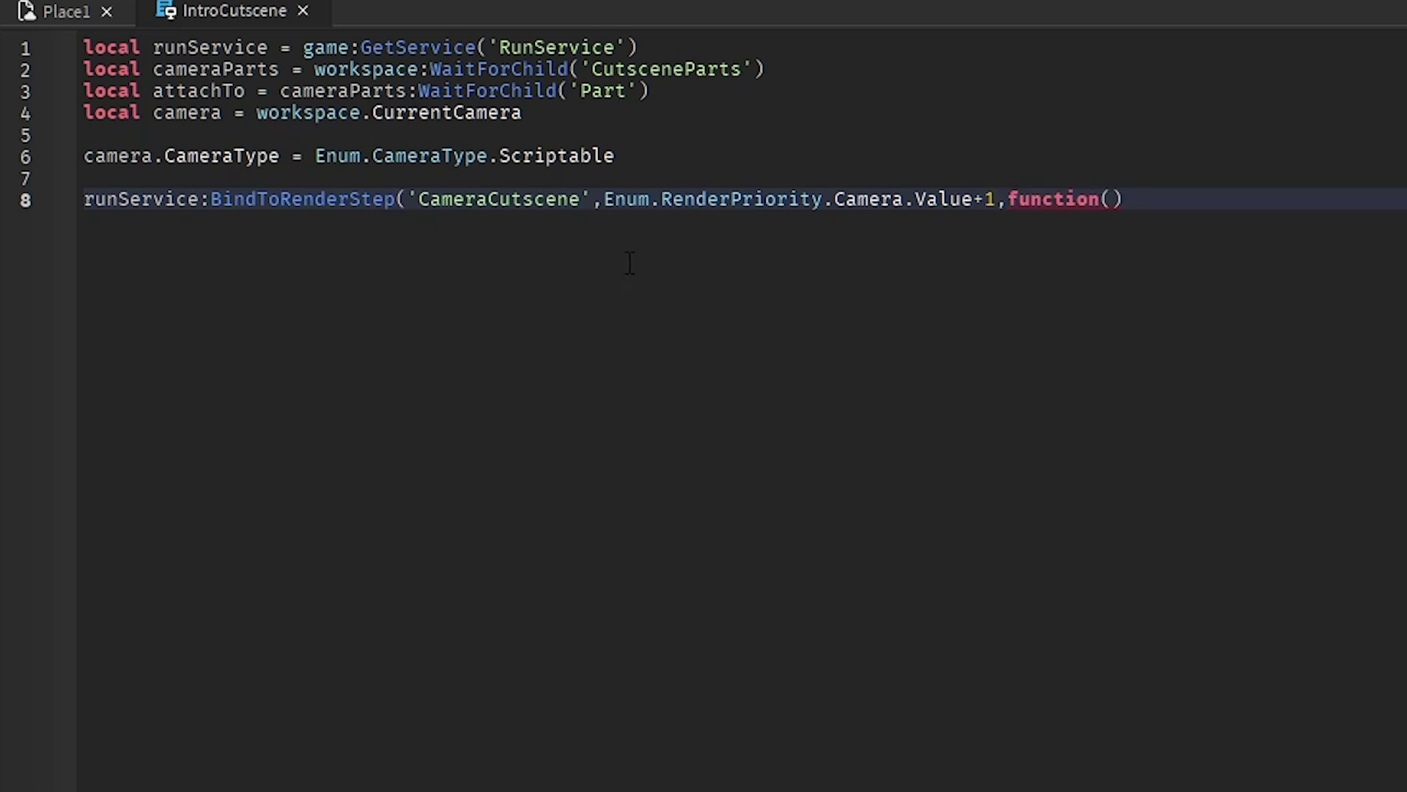
{"action": "key", "text": "Return"}
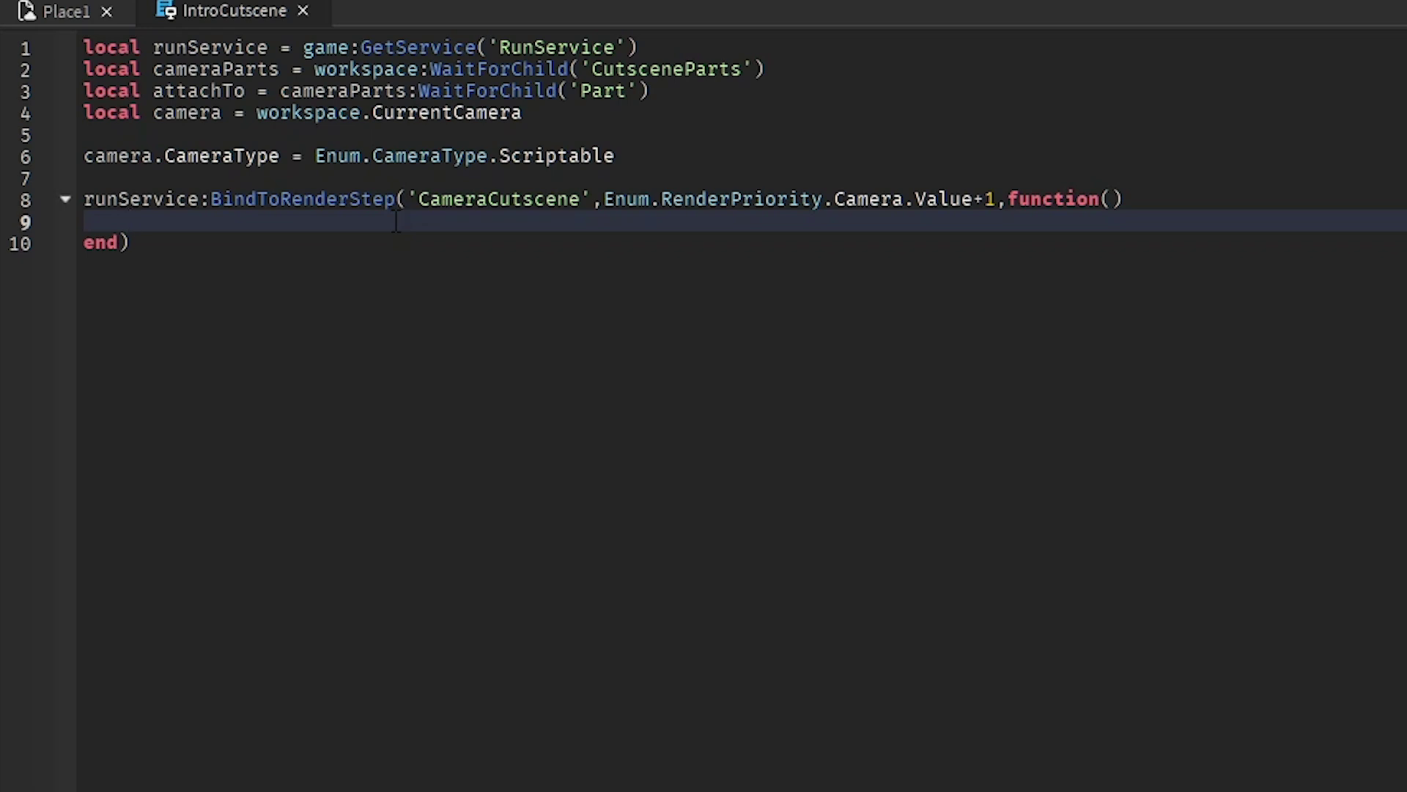
{"action": "type", "text": "camera.CFrame = att"}
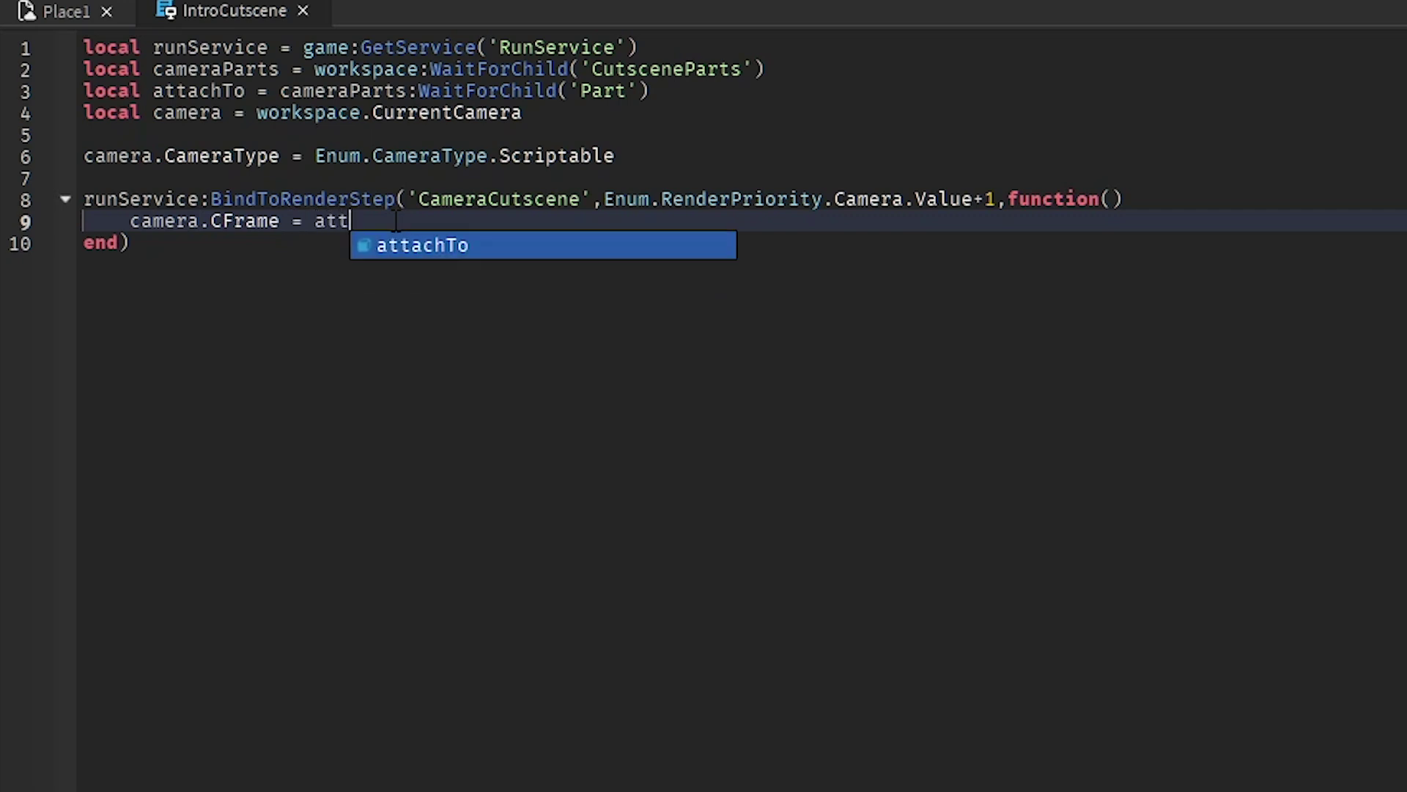
{"action": "type", "text": "achTo.CFrame"}
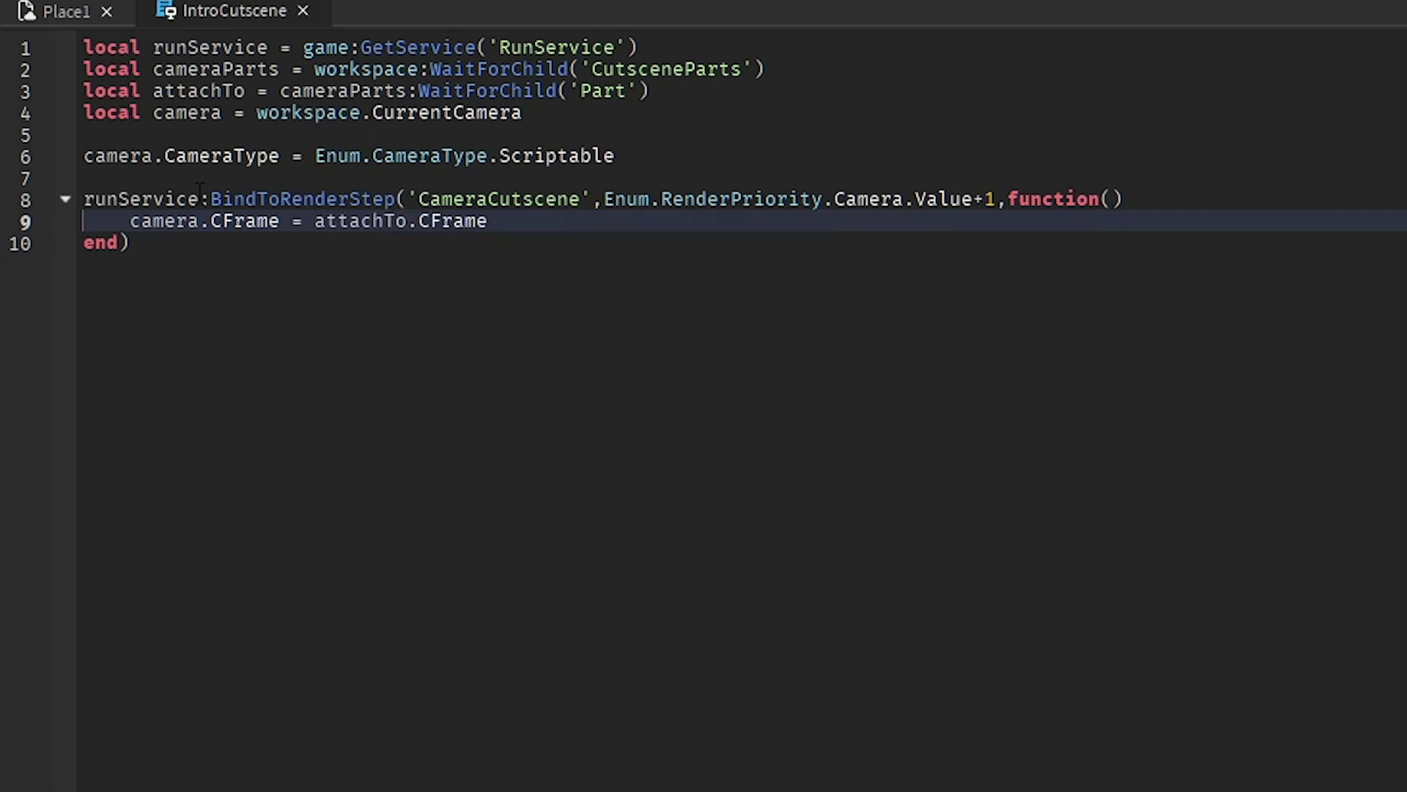
{"action": "left_click", "coordinate": [506, 244]}
{"action": "key", "text": "Return"}
{"action": "key", "text": "Return"}
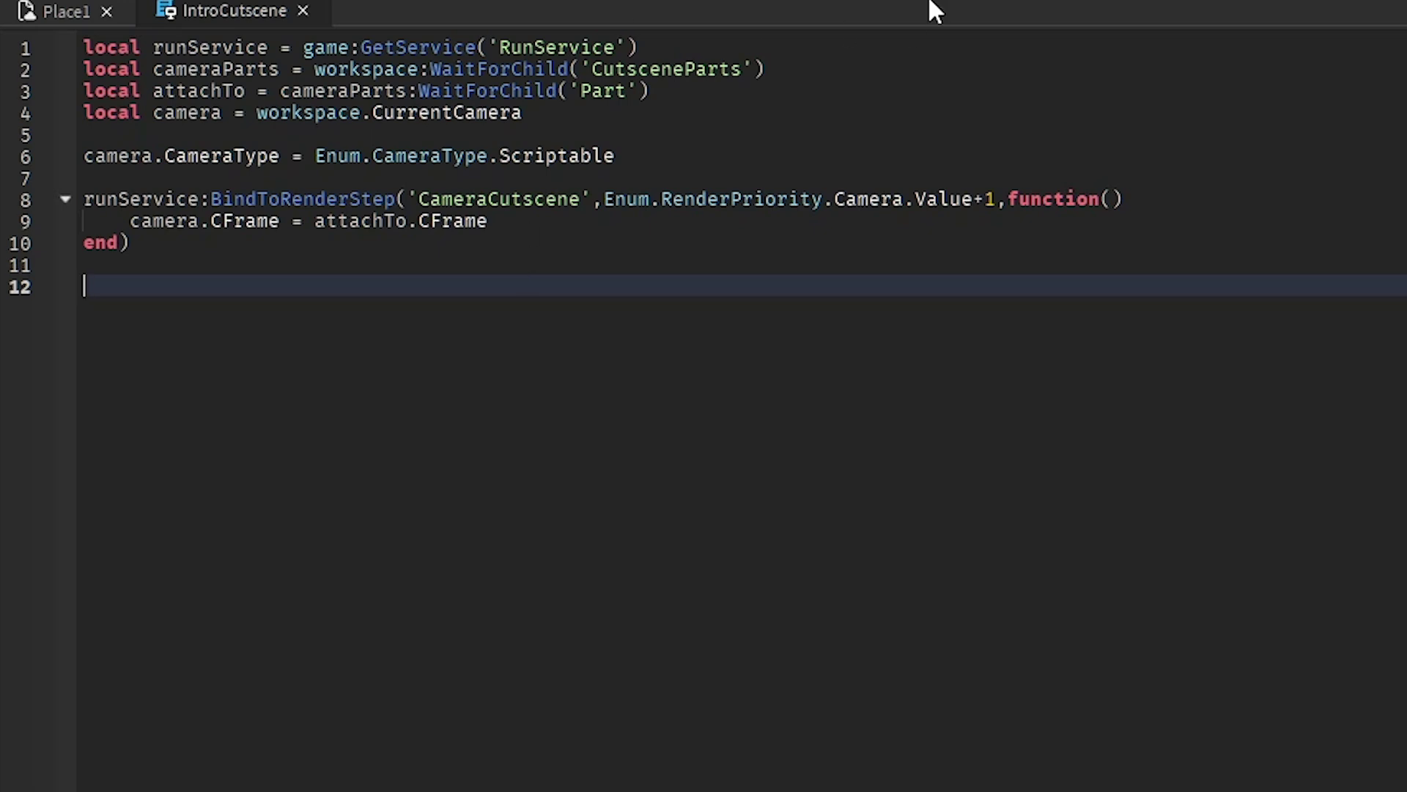
Declare a contentProvider variable getting the ContentProvider service below the camera variable.
{"action": "left_click", "coordinate": [906, 74]}
{"action": "key", "text": "Return"}
{"action": "key", "text": "Delete"}
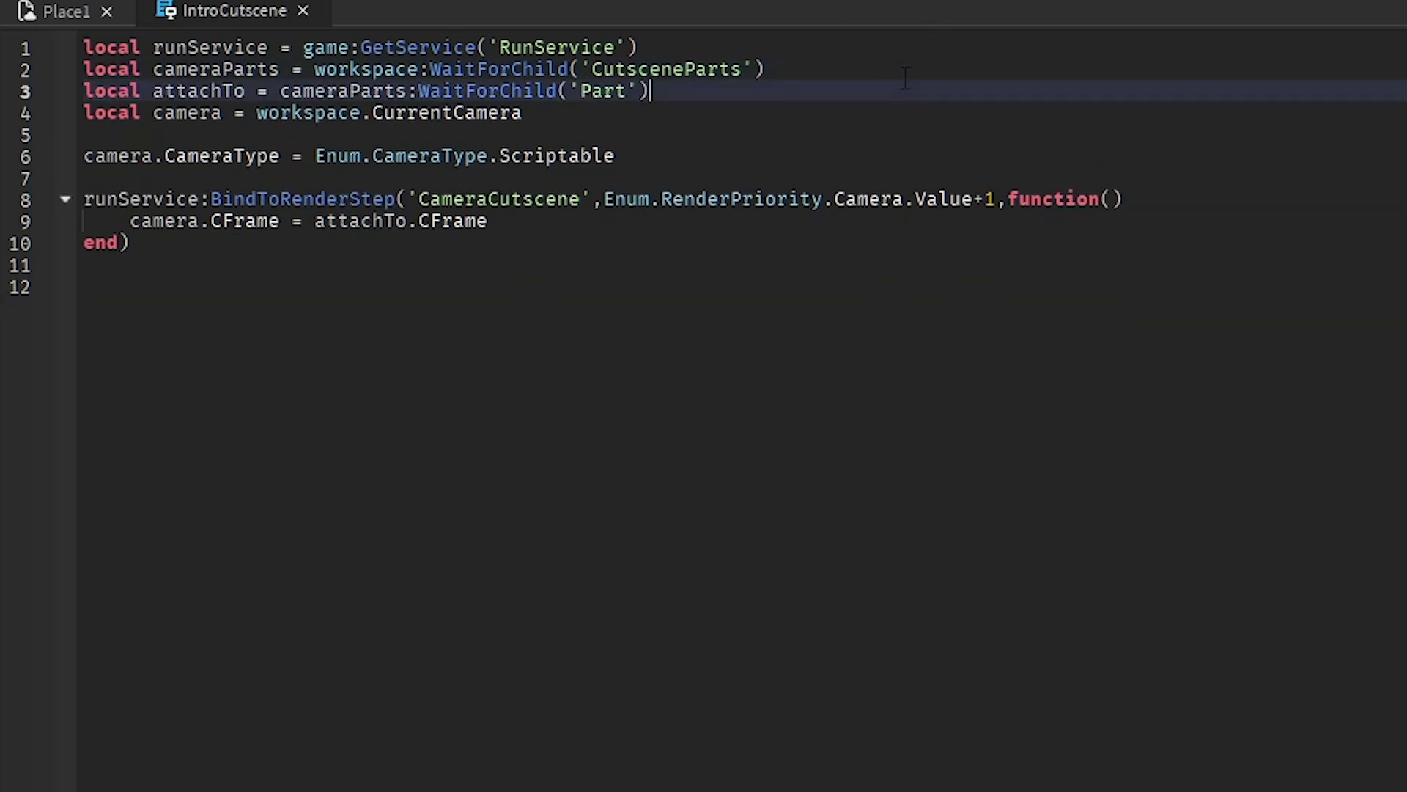
{"action": "key", "text": "Down"}
{"action": "key", "text": "End"}
{"action": "key", "text": "Return"}
{"action": "key", "text": "Return"}
{"action": "type", "text": "local contentPro"}
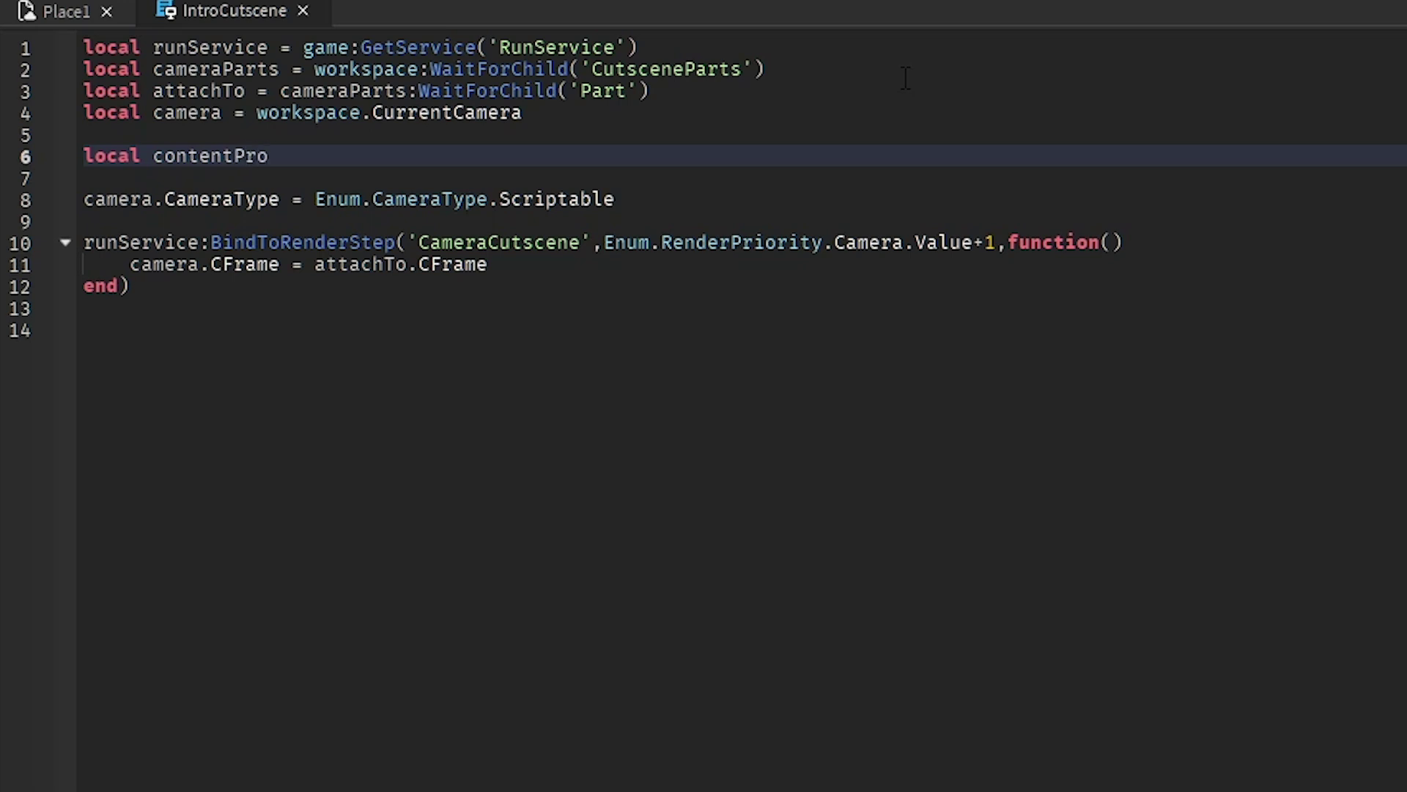
{"action": "type", "text": "vider = game:GetService('conte"}
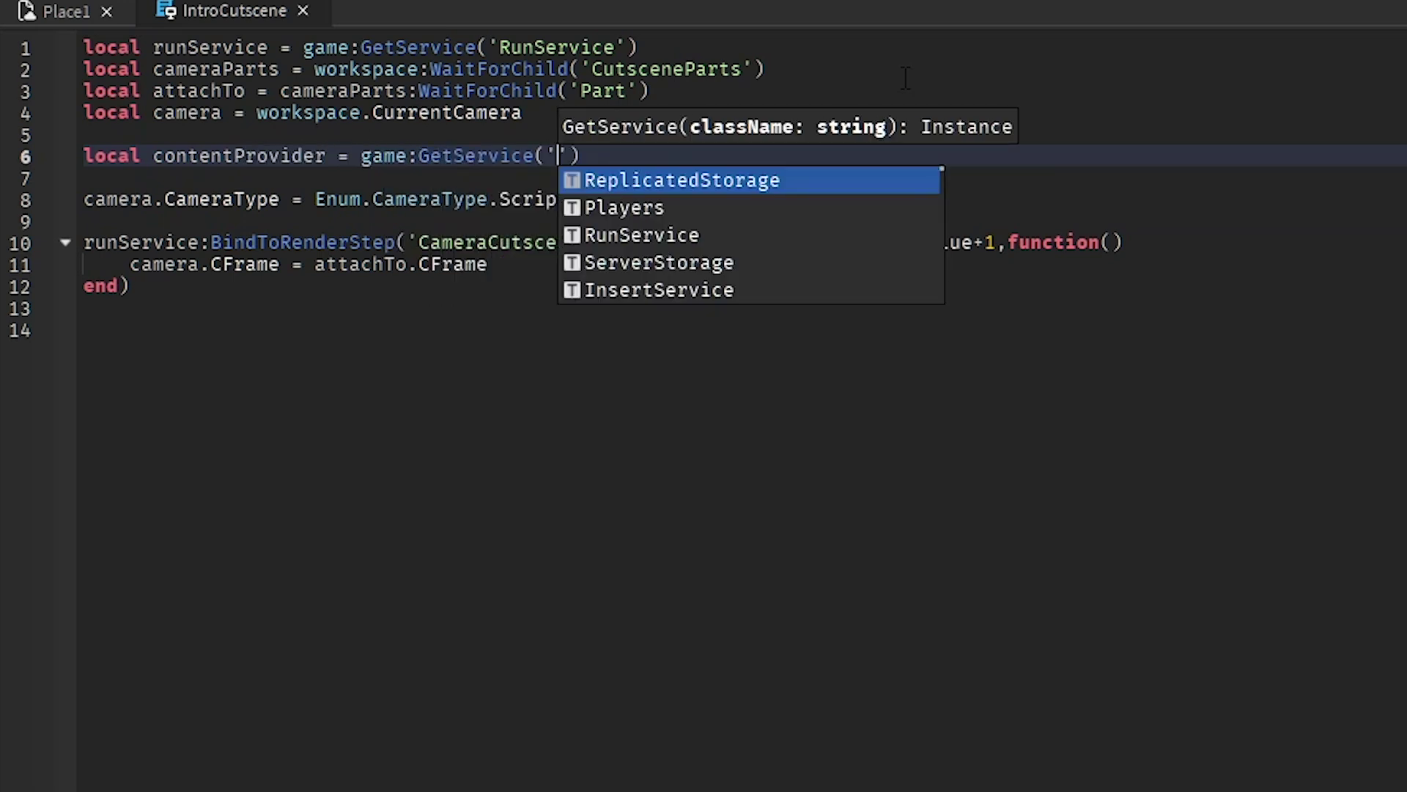
{"action": "key", "text": "Down"}
{"action": "key", "text": "Up"}
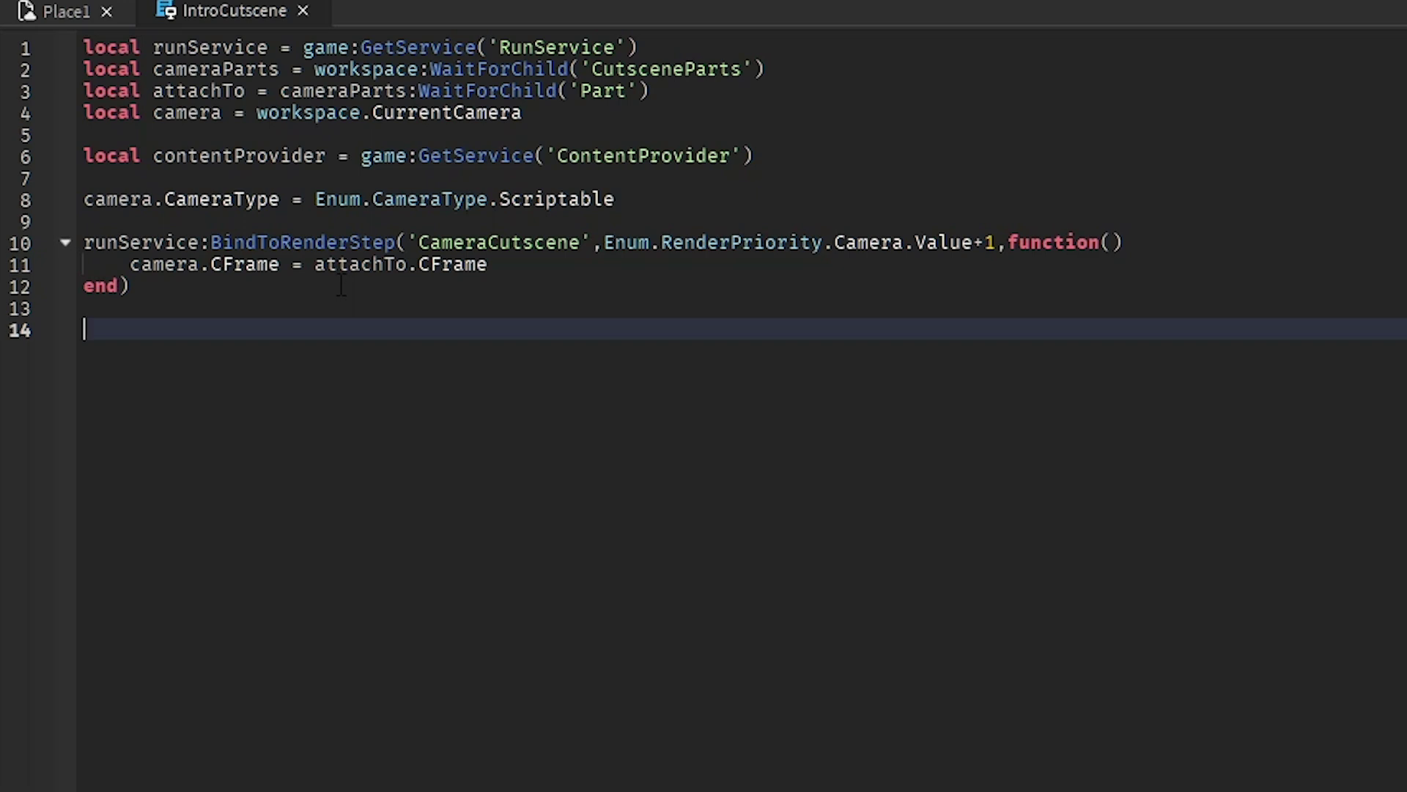
Add contentProvider:PreloadAsync({cameraParts.Animation}) on line 14, wrapping the argument in curly braces.
{"action": "type", "text": "contentProvider:"}
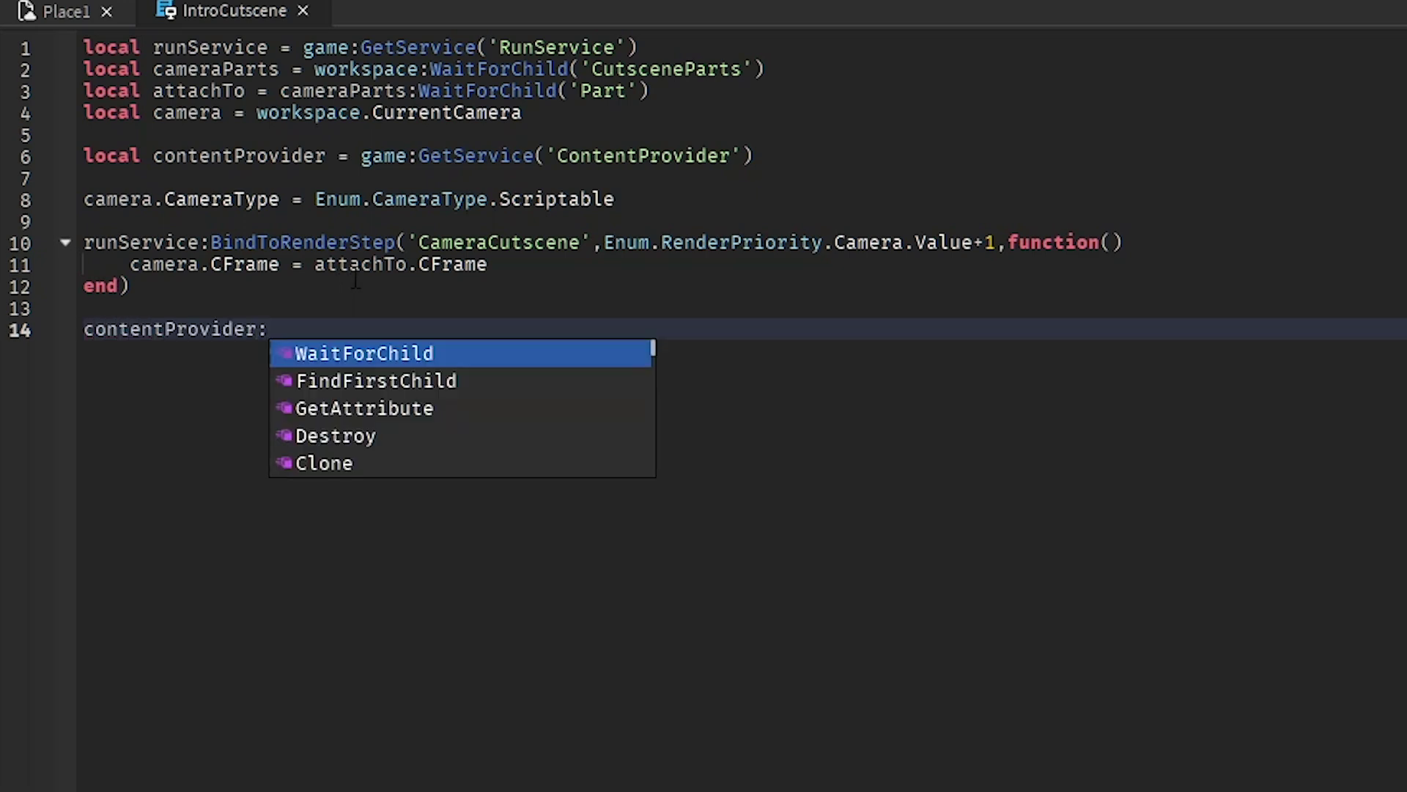
{"action": "type", "text": "Prelo"}
{"action": "key", "text": "Tab"}
{"action": "type", "text": "(camp"}
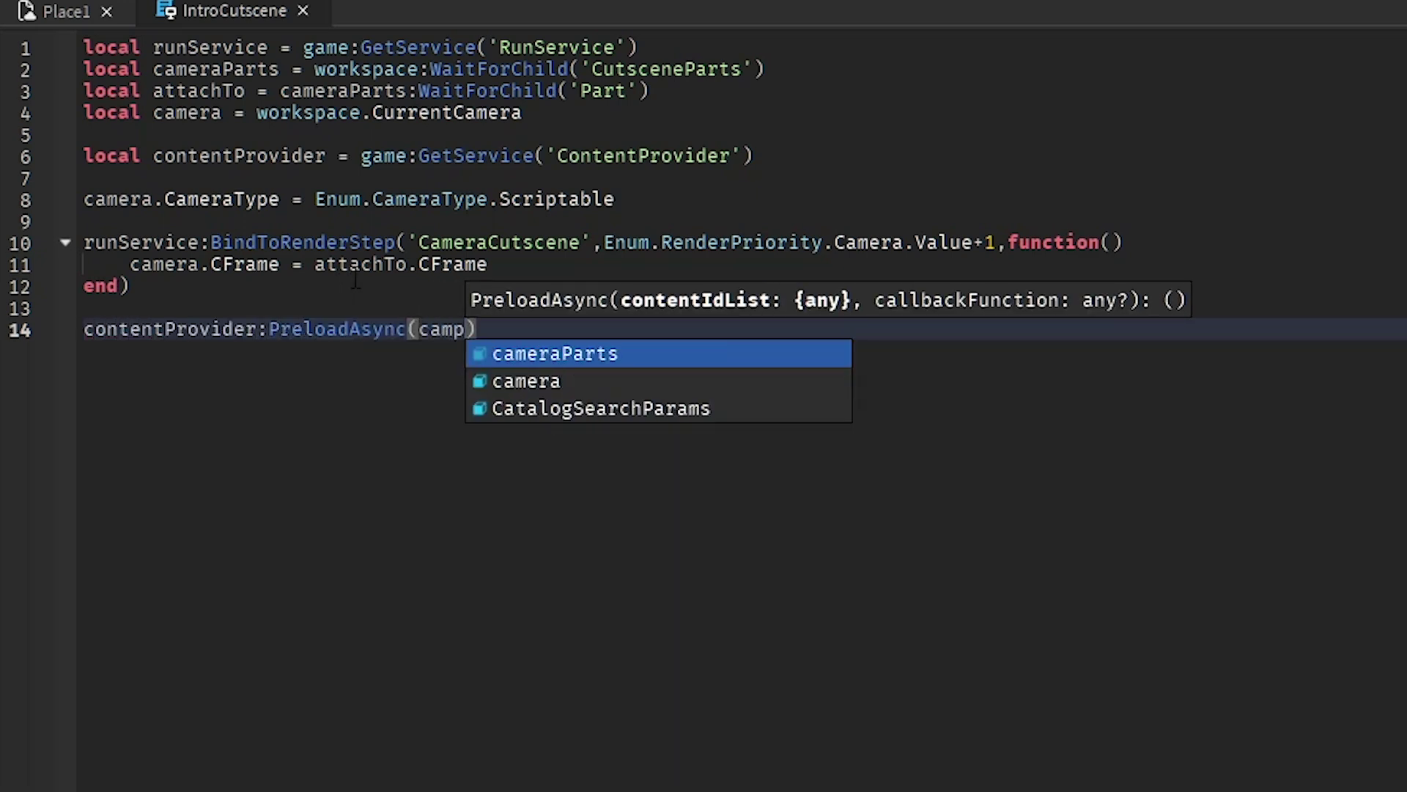
{"action": "key", "text": "Tab"}
{"action": "type", "text": ".Ani"}
{"action": "key", "text": "Tab"}
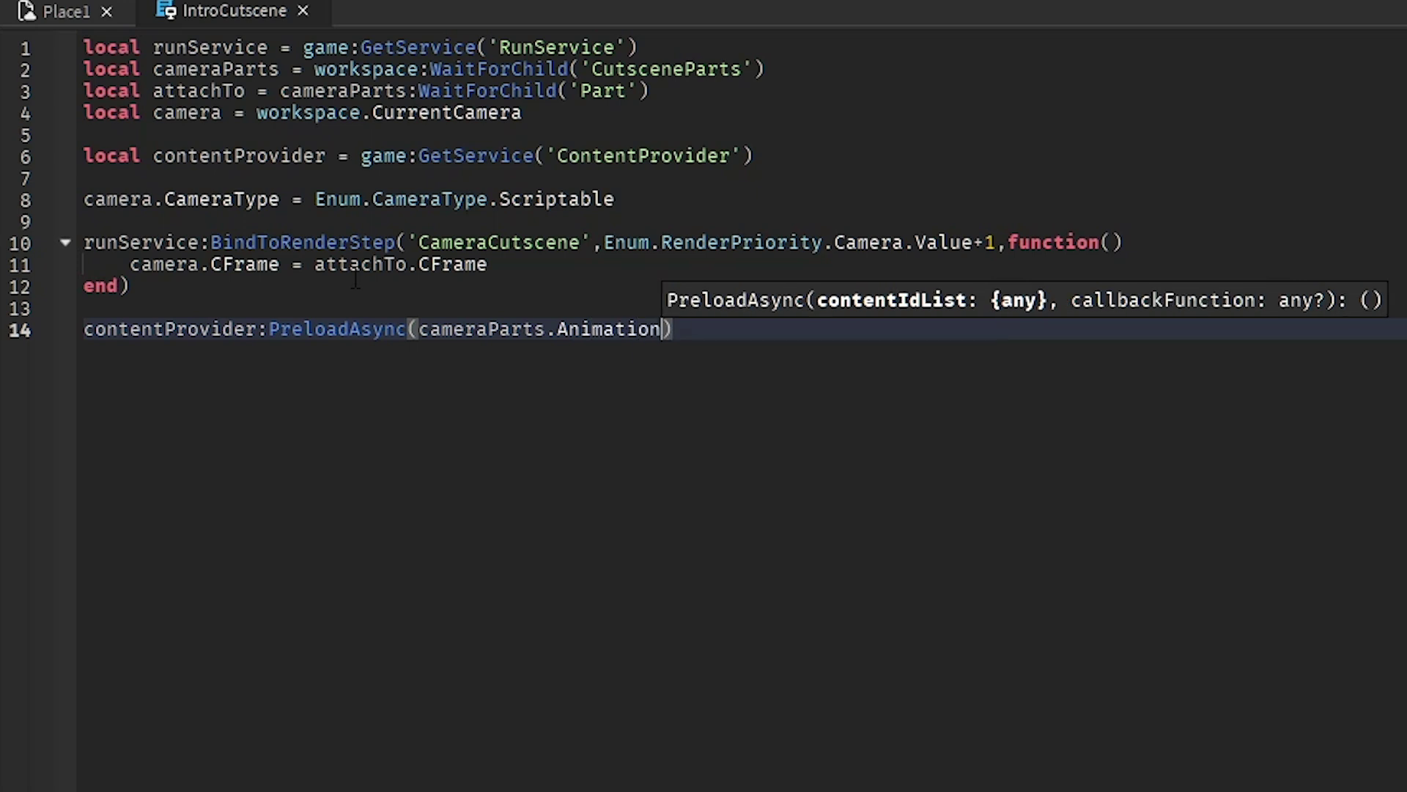
{"action": "key", "text": "ctrl+Left"}
{"action": "key", "text": "ctrl+Left"}
{"action": "key", "text": "ctrl+Left"}
{"action": "type", "text": "{"}
{"action": "key", "text": "ctrl+Right"}
{"action": "key", "text": "ctrl+Right"}
{"action": "key", "text": "ctrl+Right"}
{"action": "type", "text": "}"}
{"action": "key", "text": "End"}
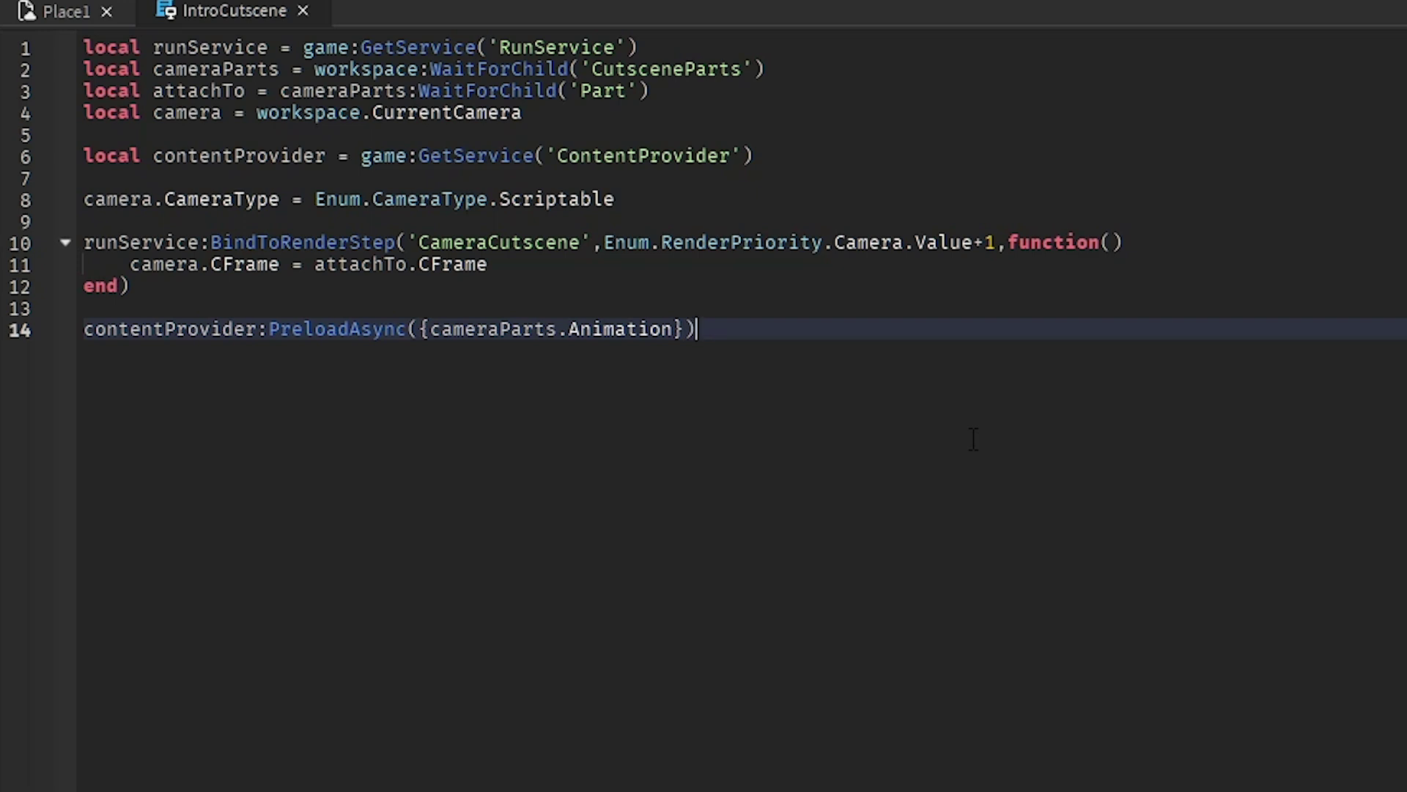
{"action": "key", "text": "Return"}
{"action": "key", "text": "Return"}
Load the cutscene animation through cameraParts' AnimationController Animator into a local animation variable.
{"action": "type", "text": "l"}
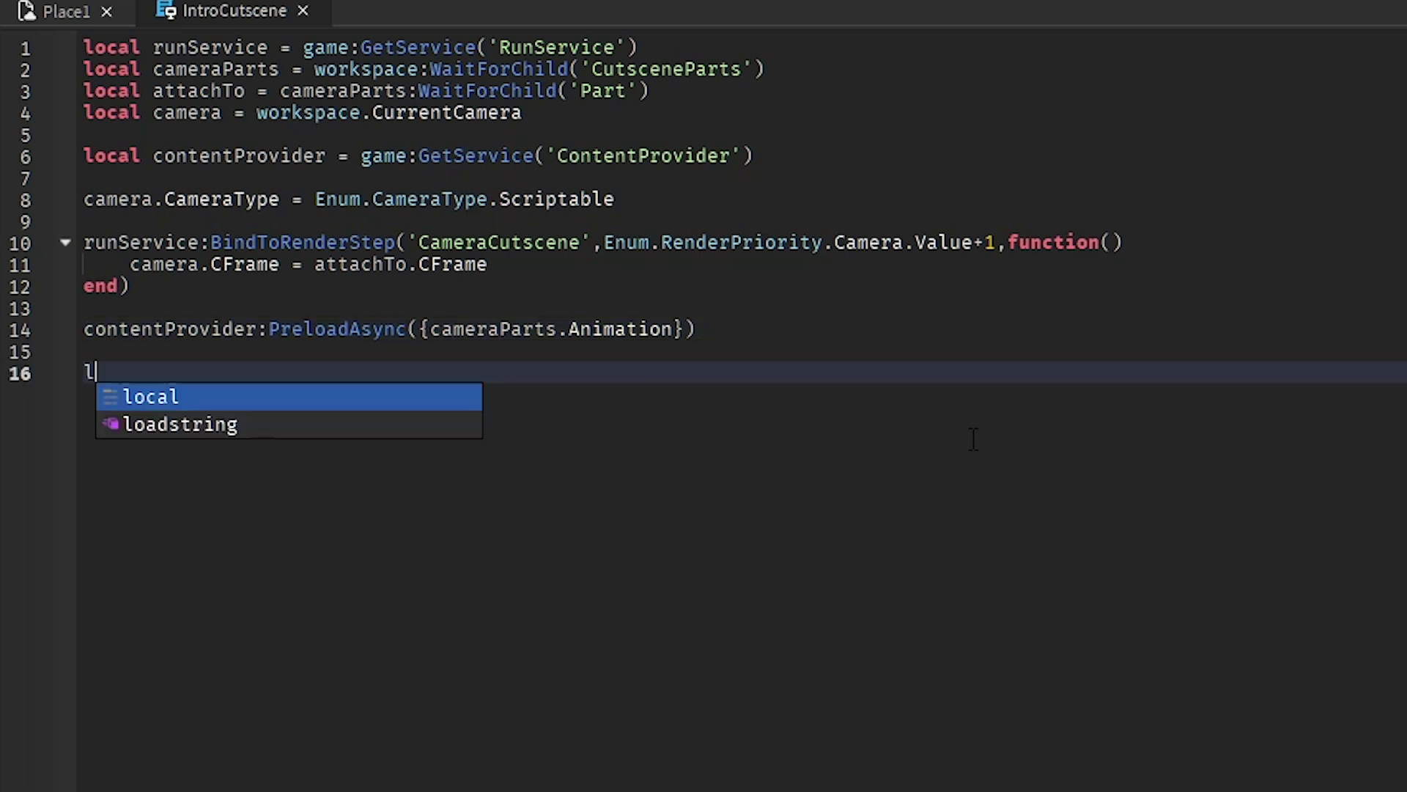
{"action": "type", "text": "ocal animation = cam"}
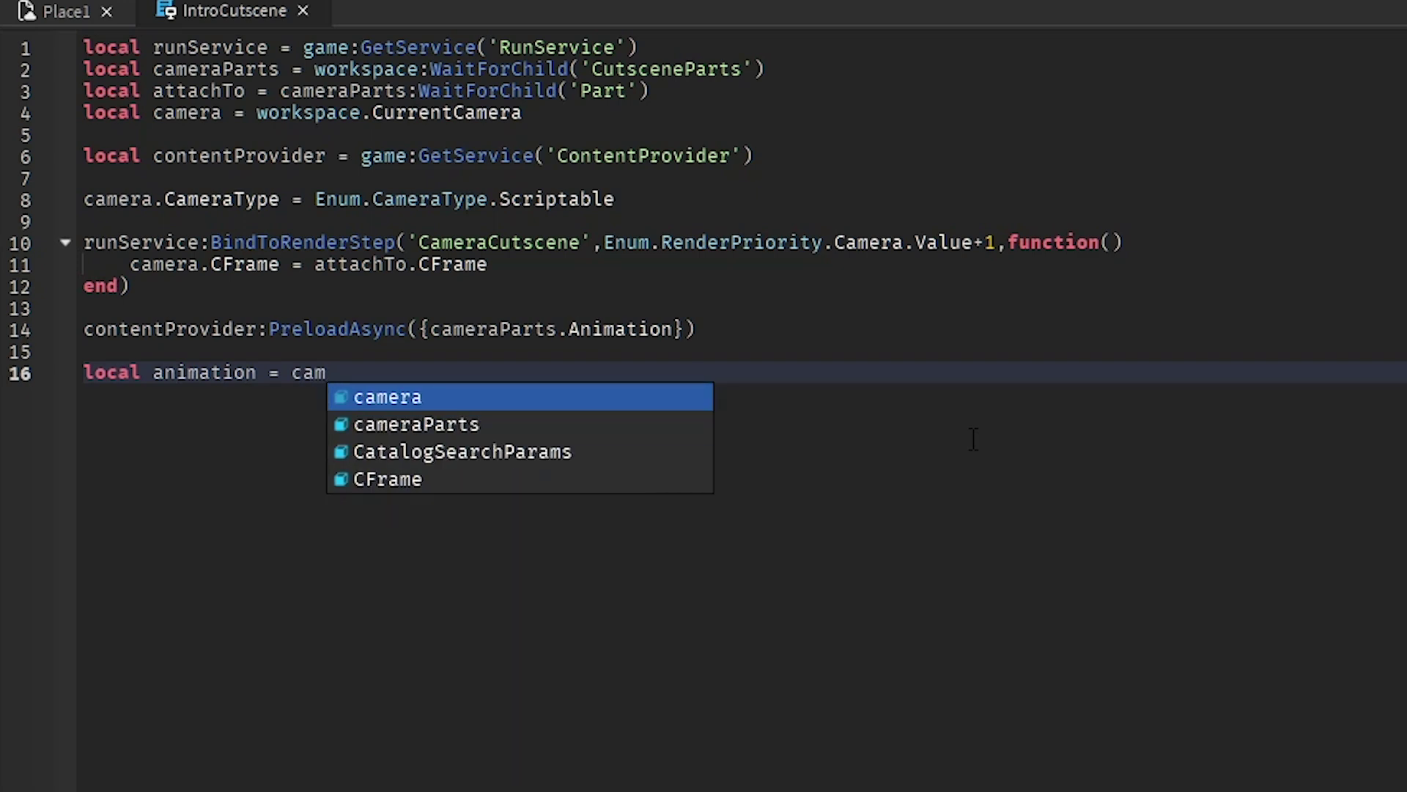
{"action": "key", "text": "Down"}
{"action": "key", "text": "Tab"}
{"action": "type", "text": ":WaitForChild('An"}
{"action": "type", "text": "imationController'):WaitForChild('A"}
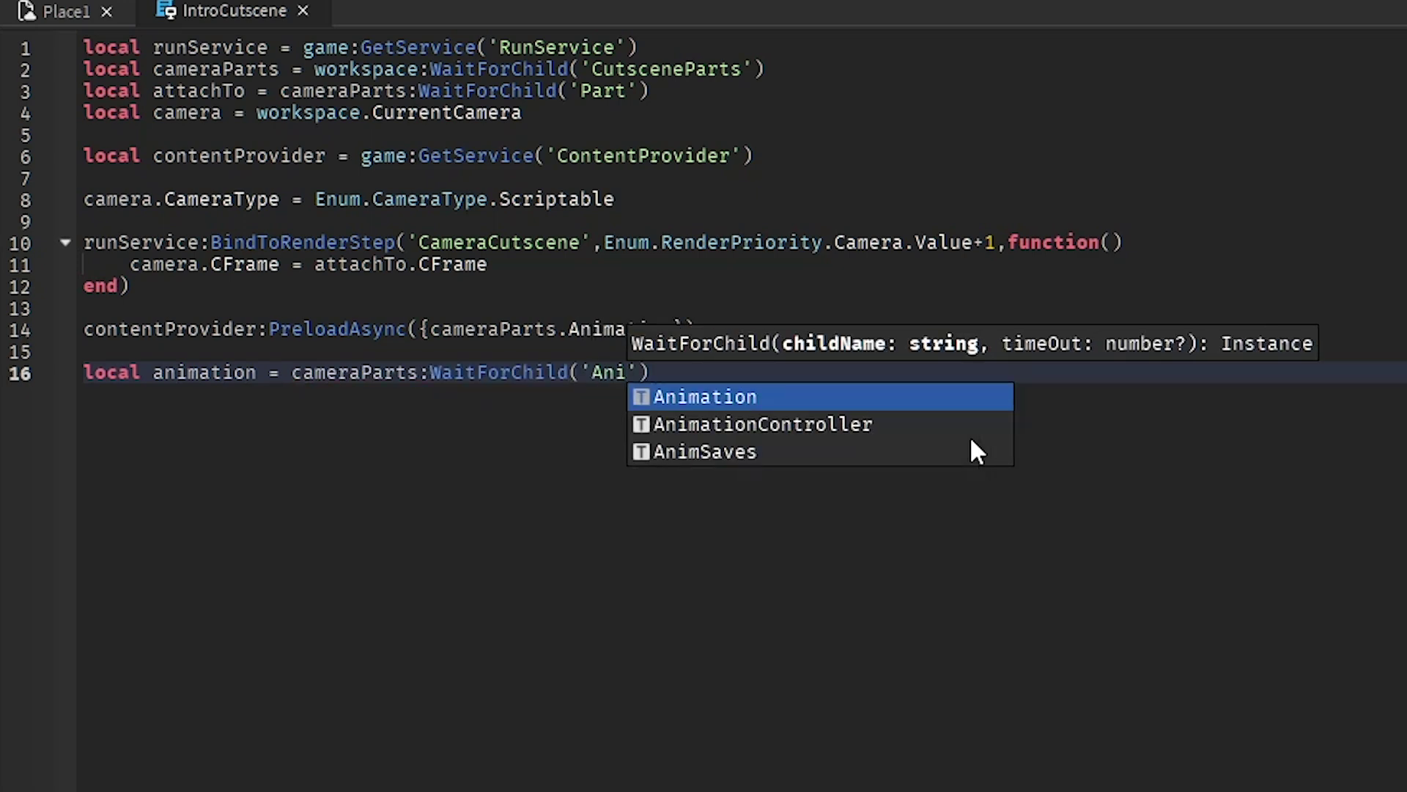
{"action": "key", "text": "Tab"}
{"action": "type", "text": "')"}
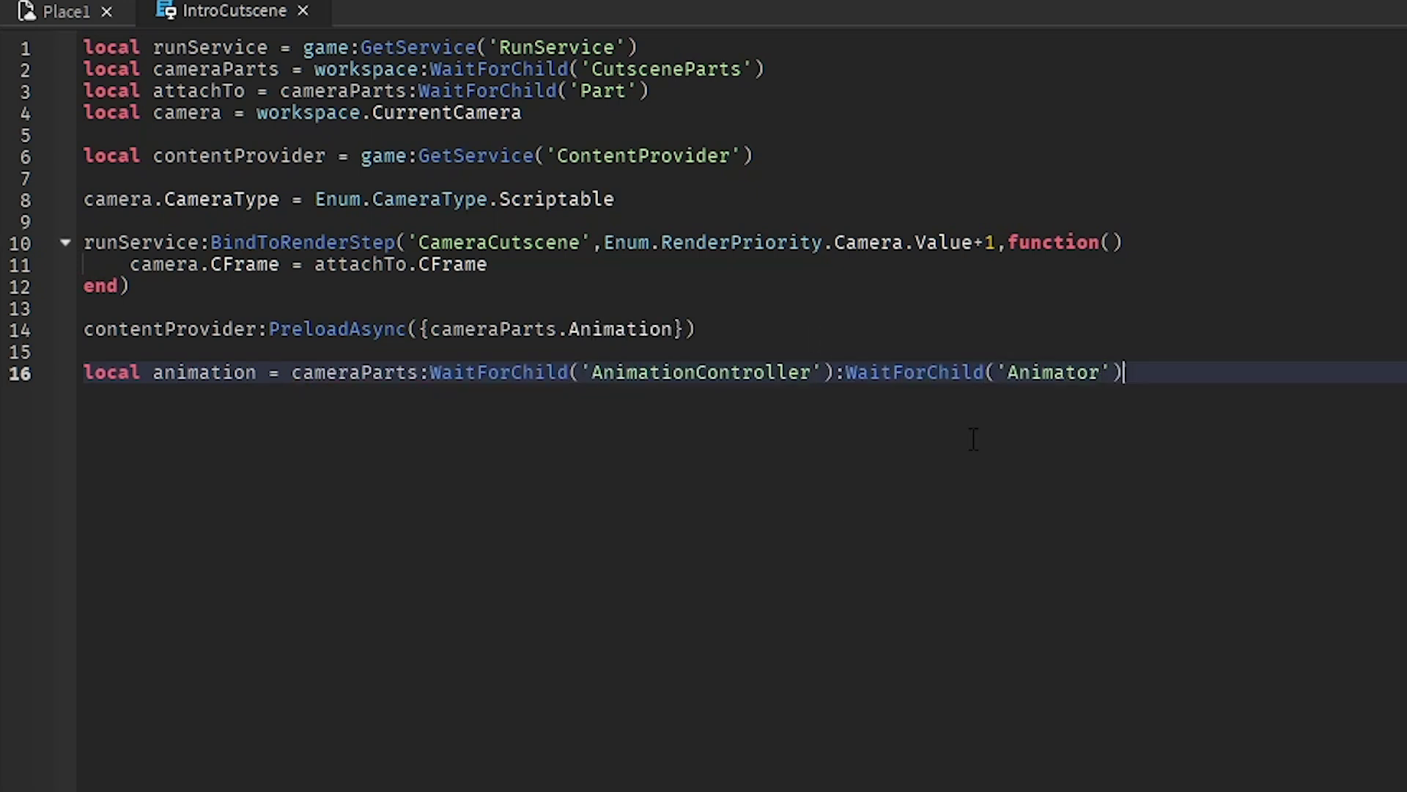
{"action": "type", "text": ":L"}
{"action": "key", "text": "Tab"}
{"action": "type", "text": "("}
{"action": "type", "text": "cameraParts."}
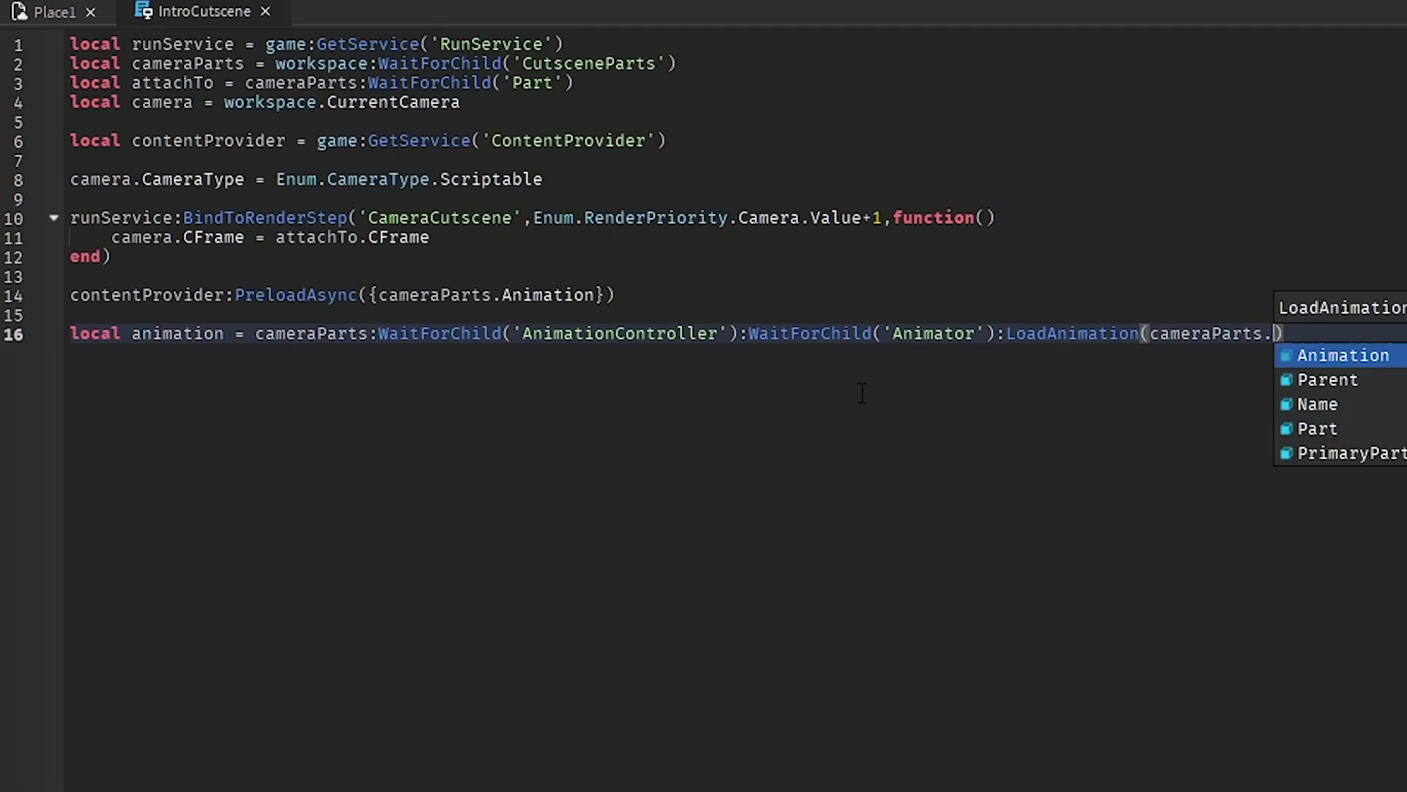
{"action": "key", "text": "BackSpace"}
{"action": "type", "text": ":WaitForChild('Animation"}
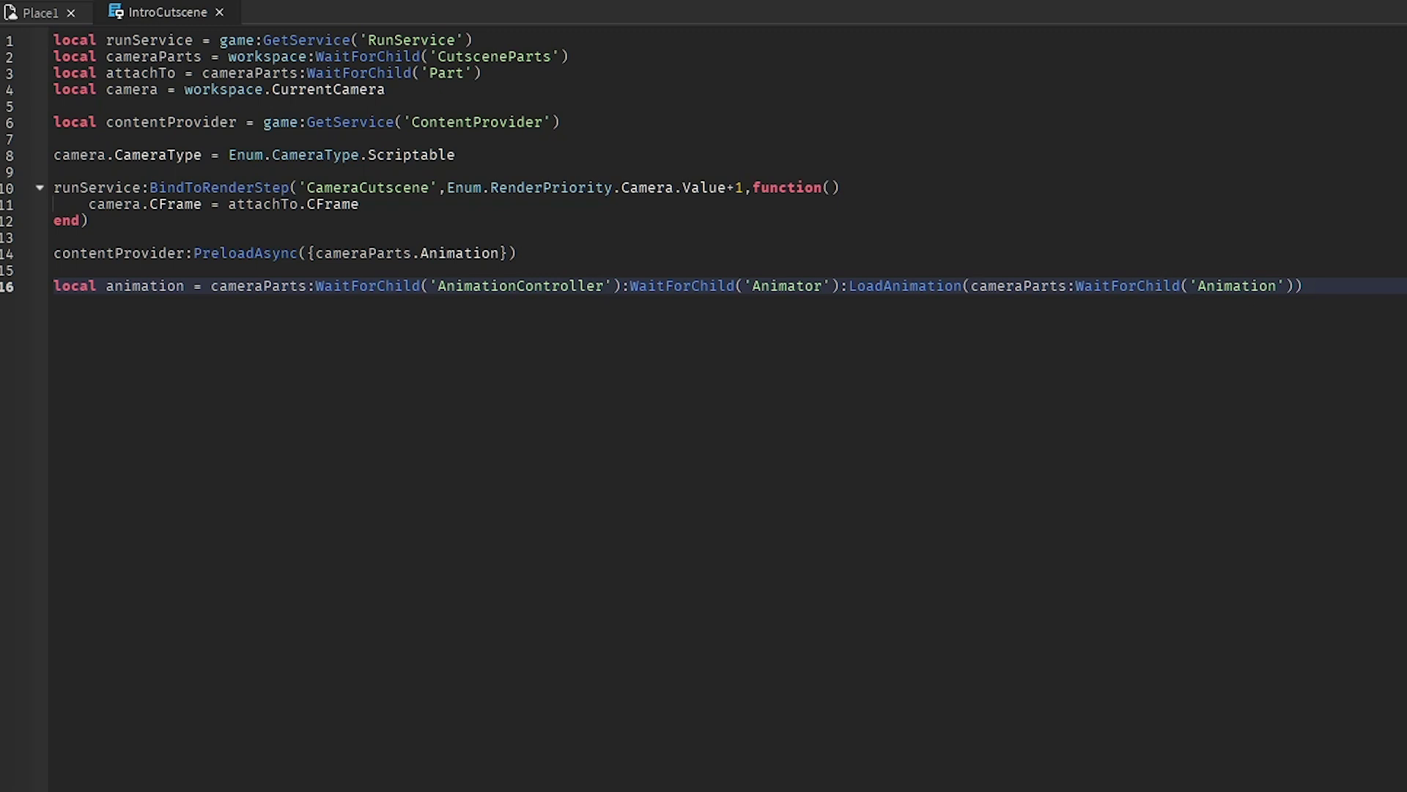
Add animation:Play(0.01) on the next line.
{"action": "key", "text": "Return"}
{"action": "type", "text": "ani"}
{"action": "key", "text": "Tab"}
{"action": "type", "text": ":Pl"}
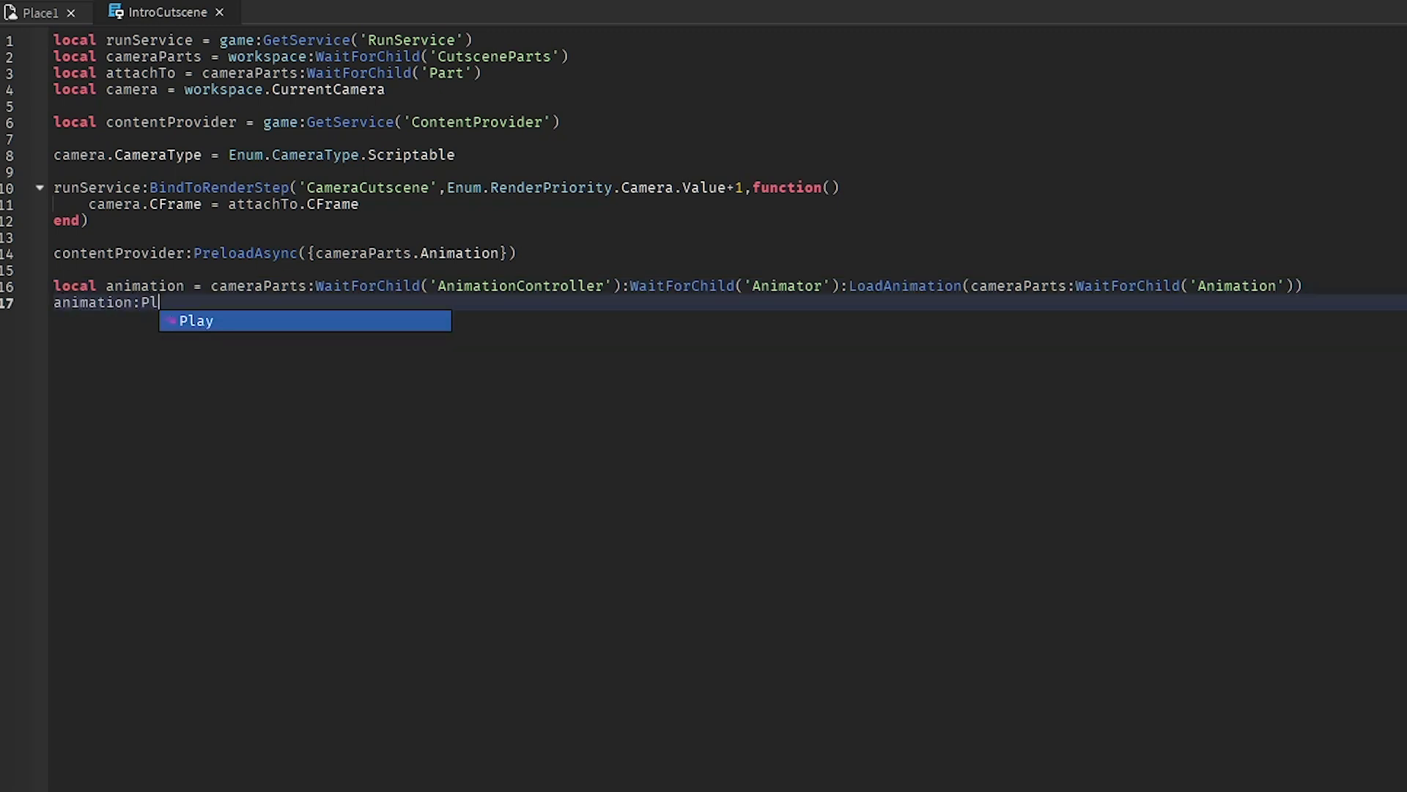
{"action": "key", "text": "Tab"}
{"action": "type", "text": "("}
{"action": "type", "text": "0"}
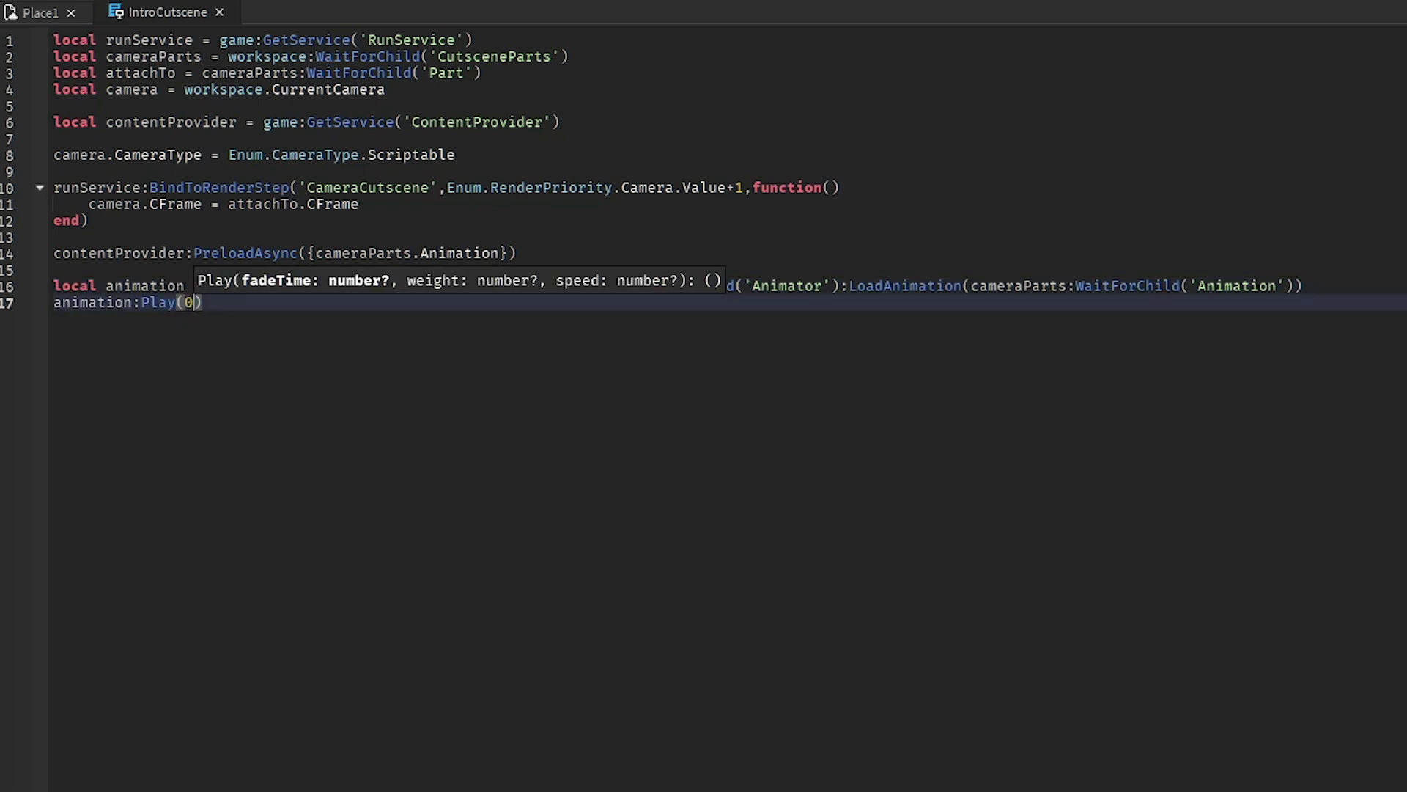
{"action": "type", "text": ".01"}
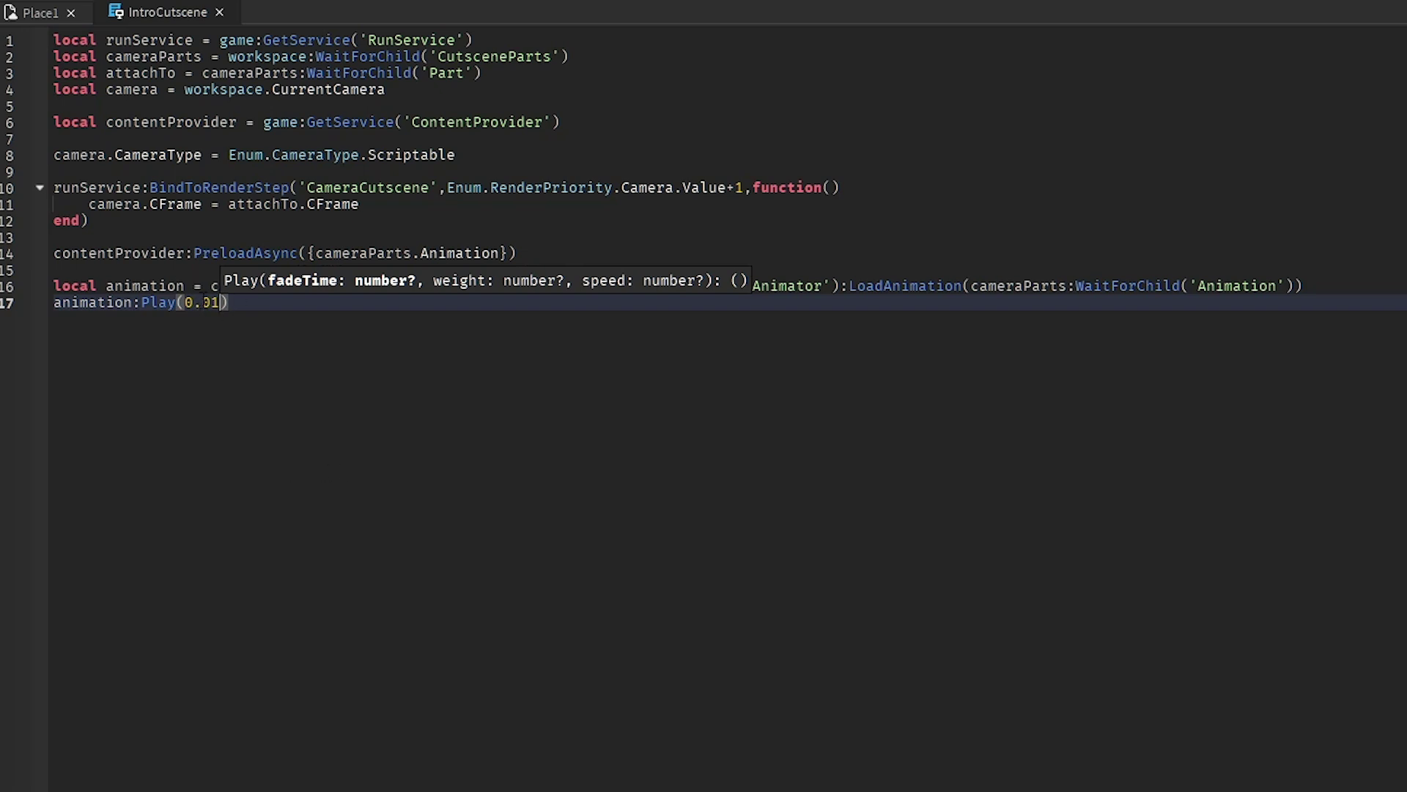
{"action": "left_click", "coordinate": [205, 302]}
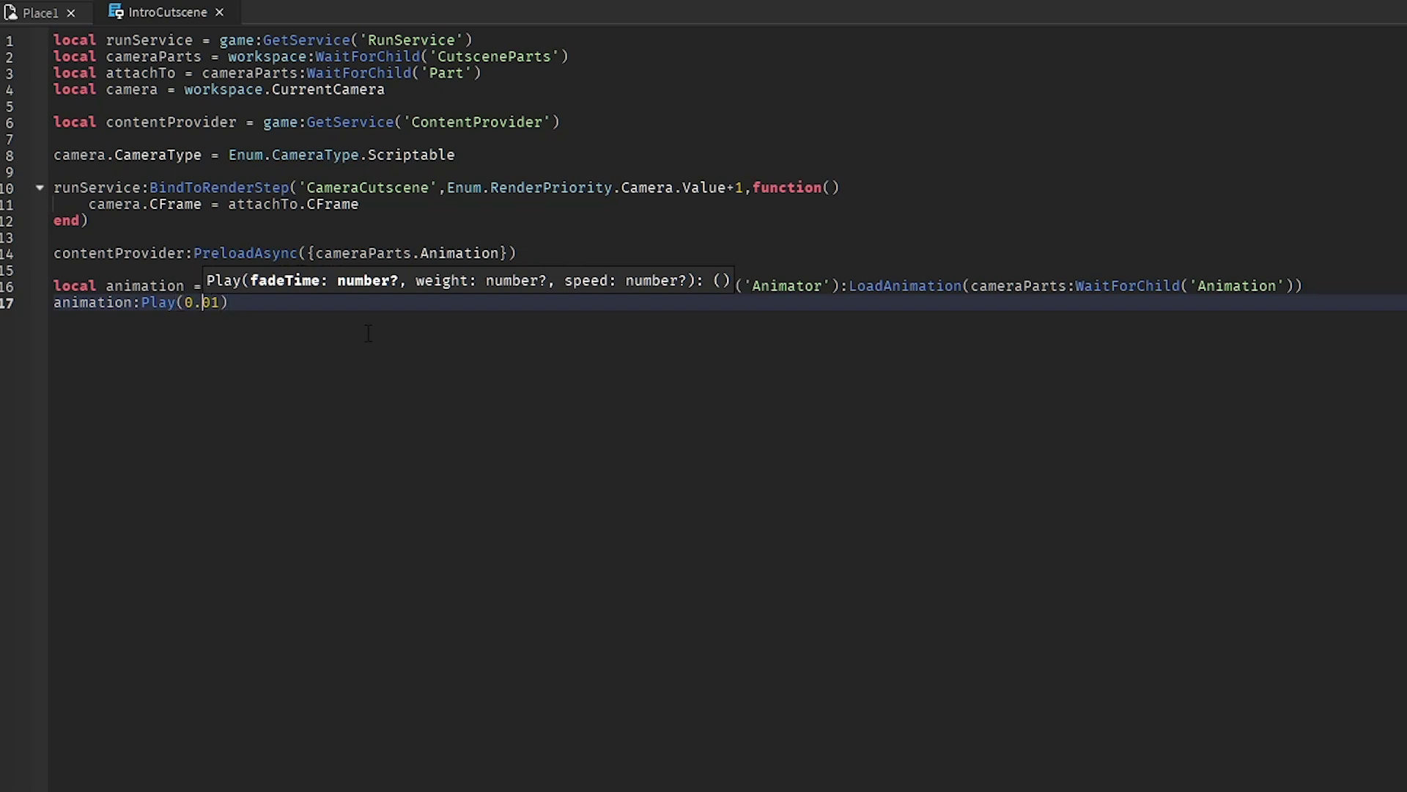
{"action": "key", "text": "Right"}
{"action": "key", "text": "End"}
{"action": "key", "text": "Return"}
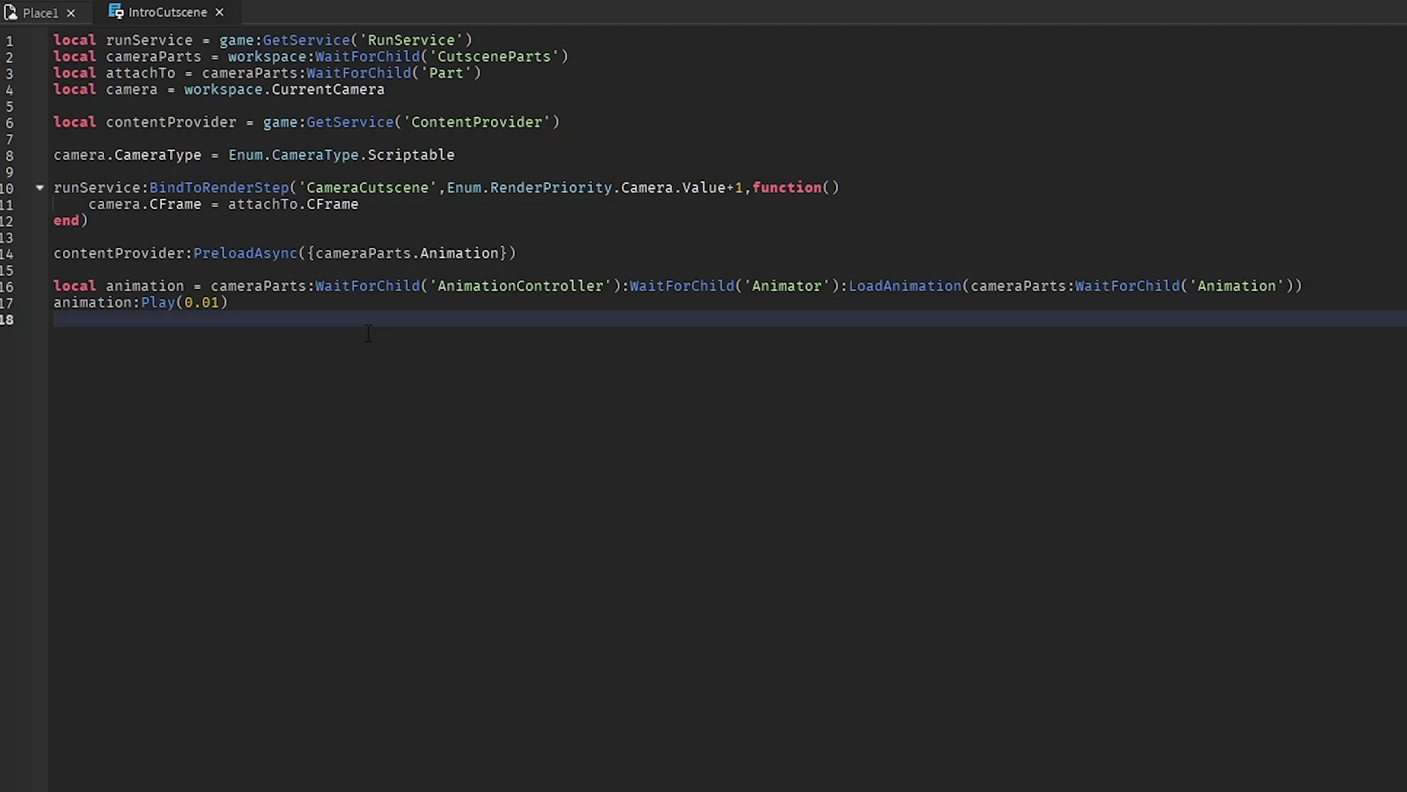
Wait for animation.Ended, unbind 'CameraCutscene', and set camera.CameraType back to Custom.
{"action": "key", "text": "Return"}
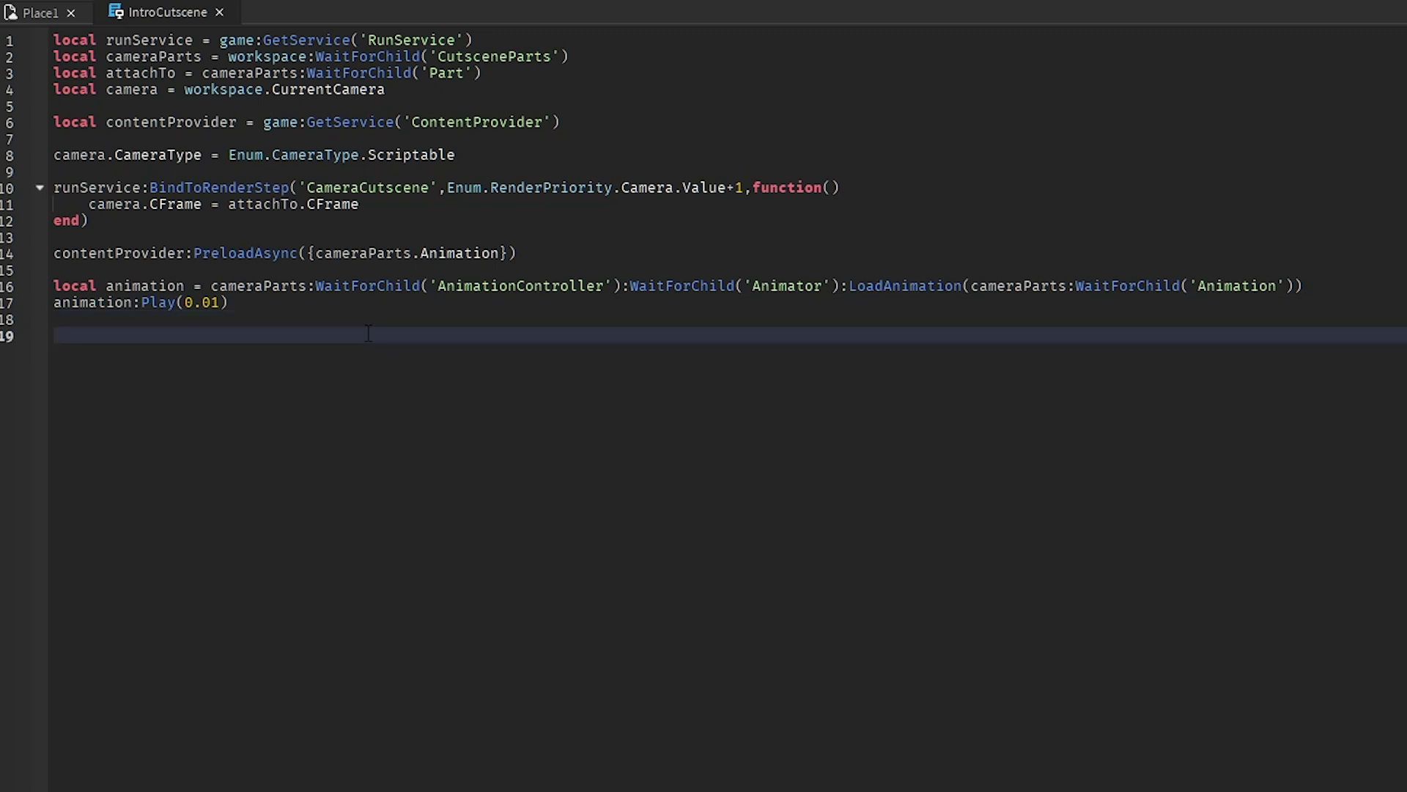
{"action": "type", "text": "animation."}
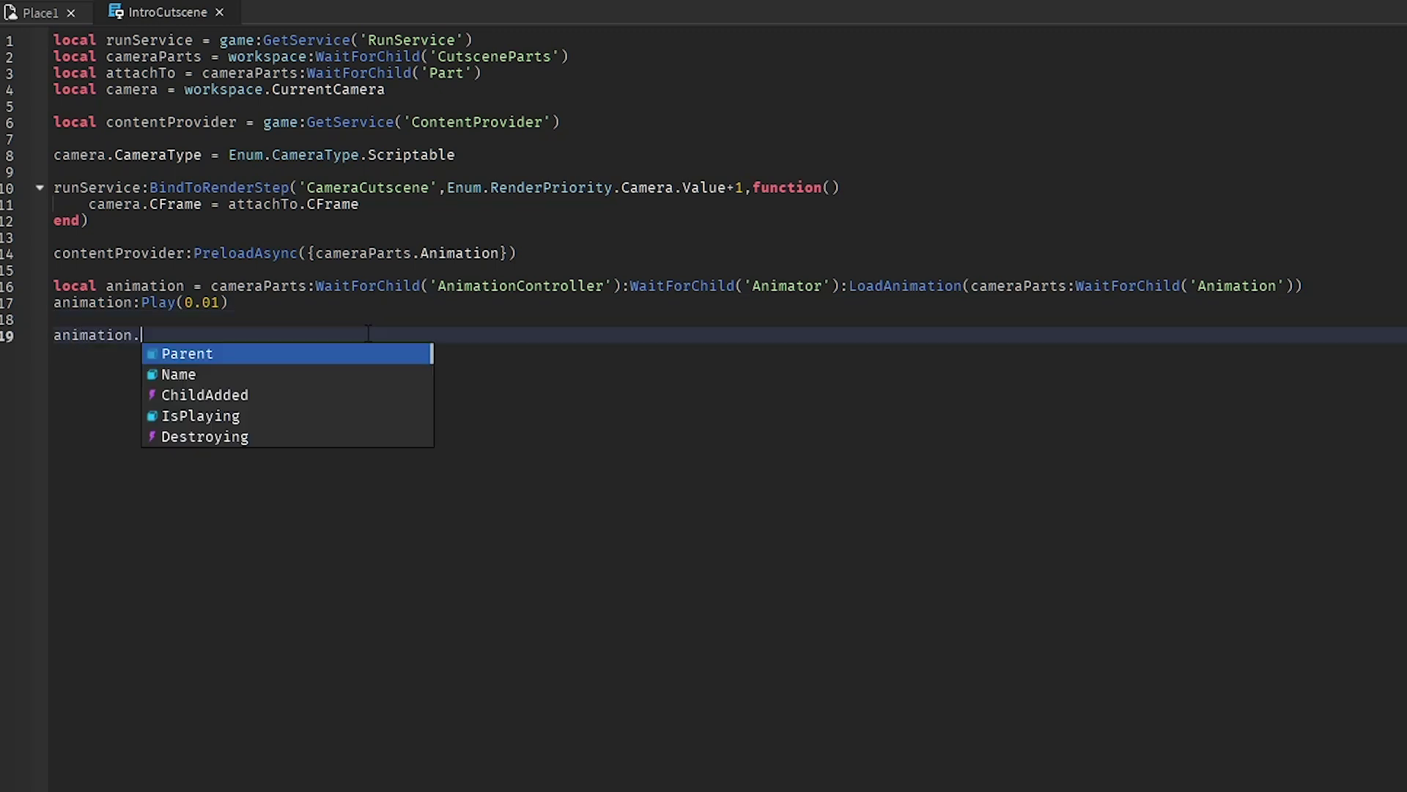
{"action": "type", "text": "Ended:Wait()"}
{"action": "key", "text": "Return"}
{"action": "key", "text": "Return"}
{"action": "type", "text": "runService:Un"}
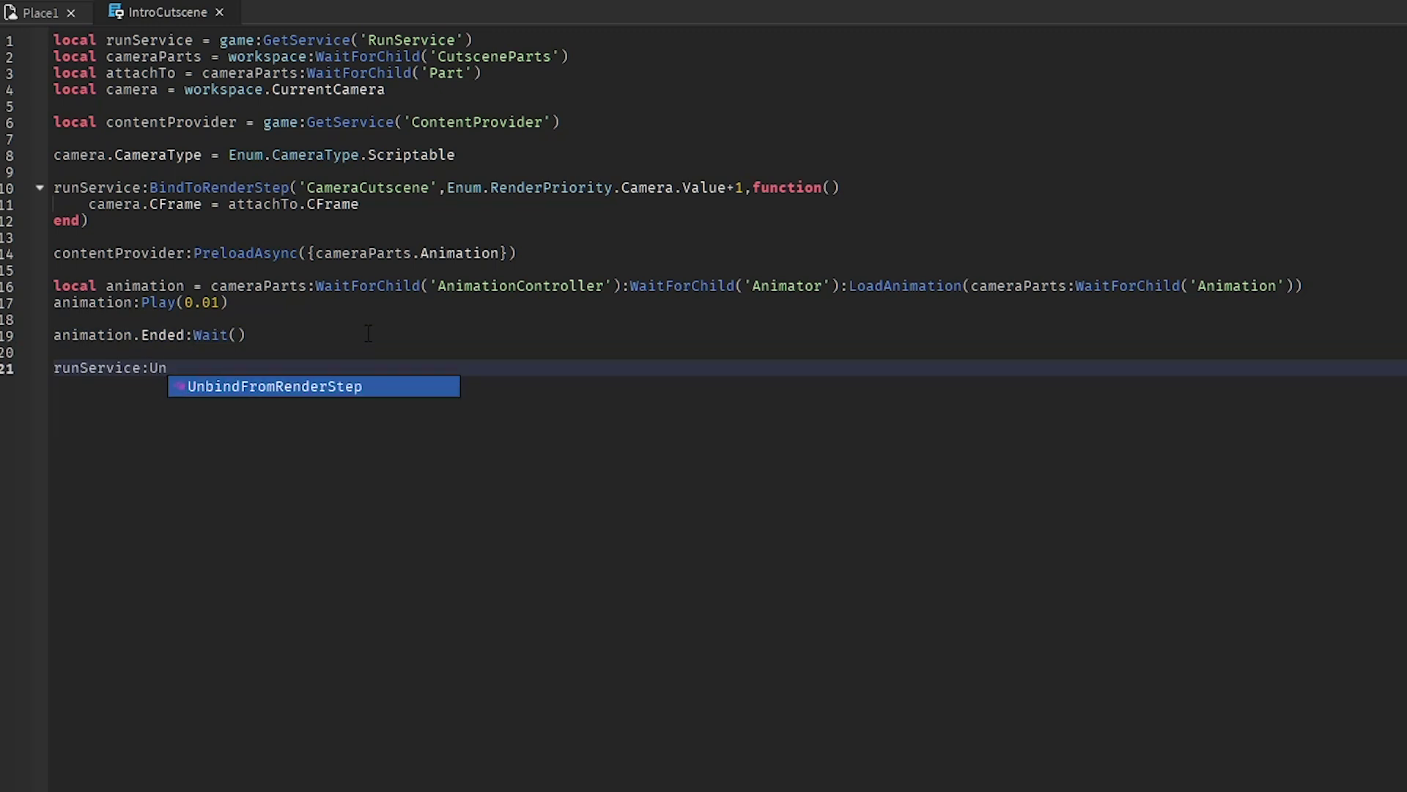
{"action": "key", "text": "Tab"}
{"action": "type", "text": "('CameraCutscene')"}
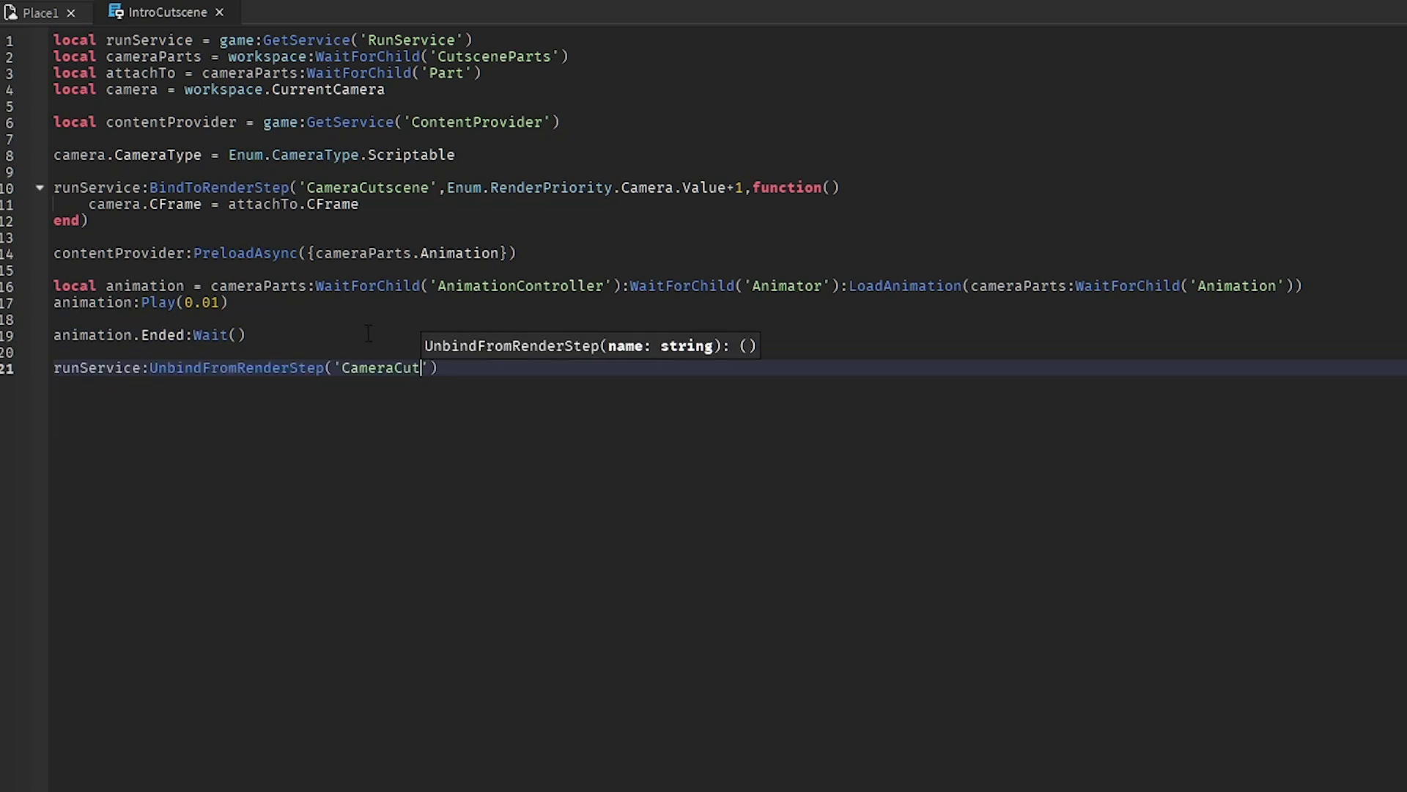
{"action": "key", "text": "Return"}
{"action": "type", "text": "camera.CameraType = Enum.CameraType.Custom"}
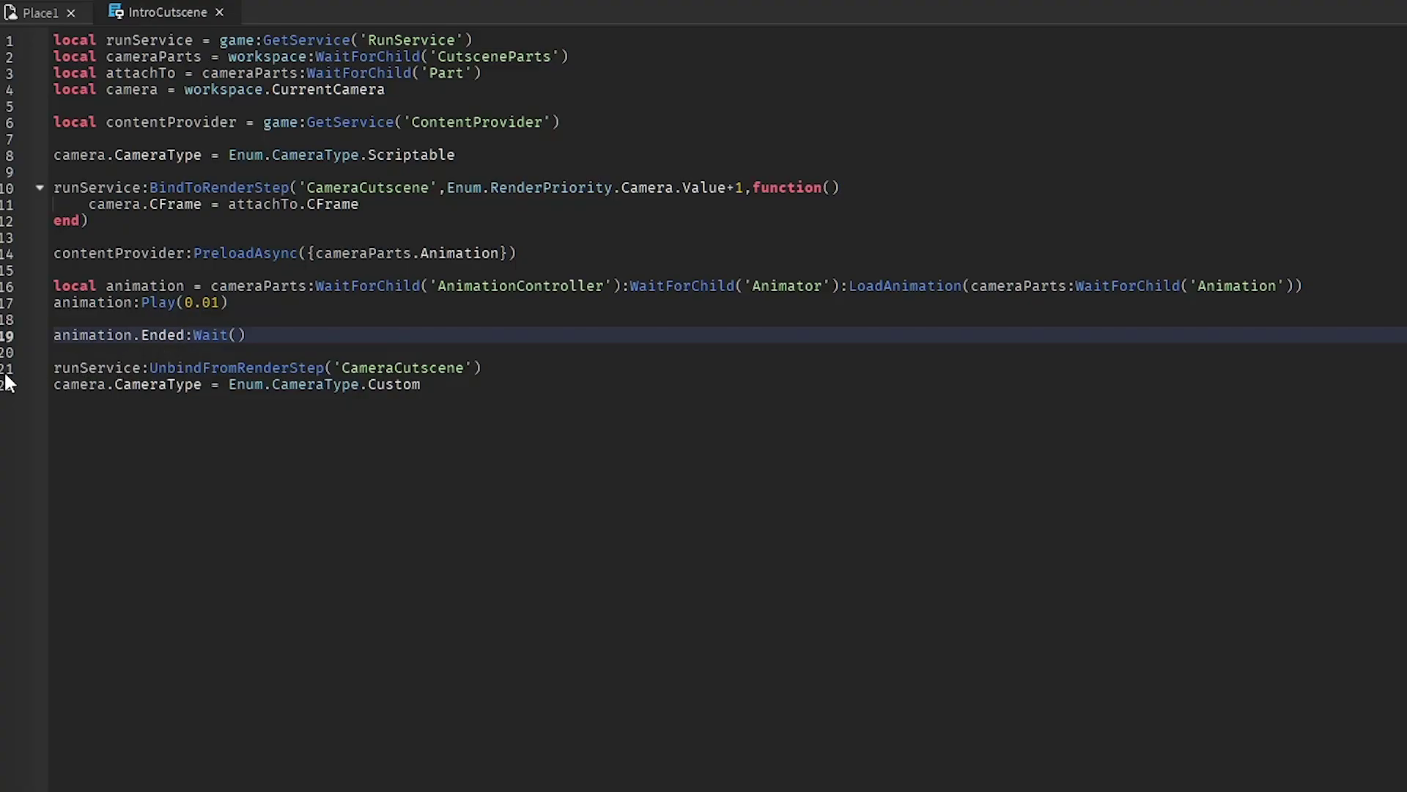
Replace Ended with Stopped on line 19 so the script waits on animation.Stopped.
{"action": "double_click", "coordinate": [179, 334]}
{"action": "type", "text": "S"}
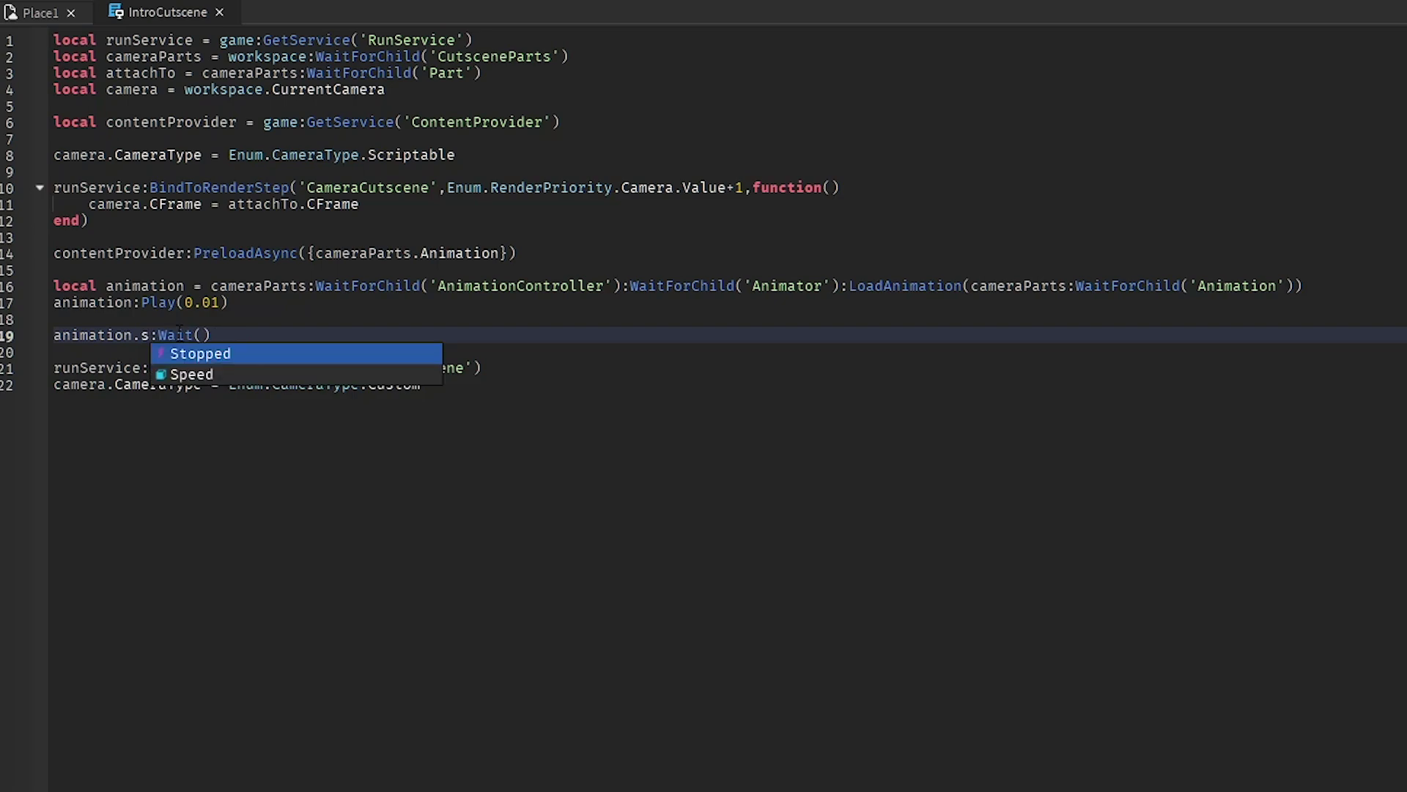
{"action": "key", "text": "Tab"}
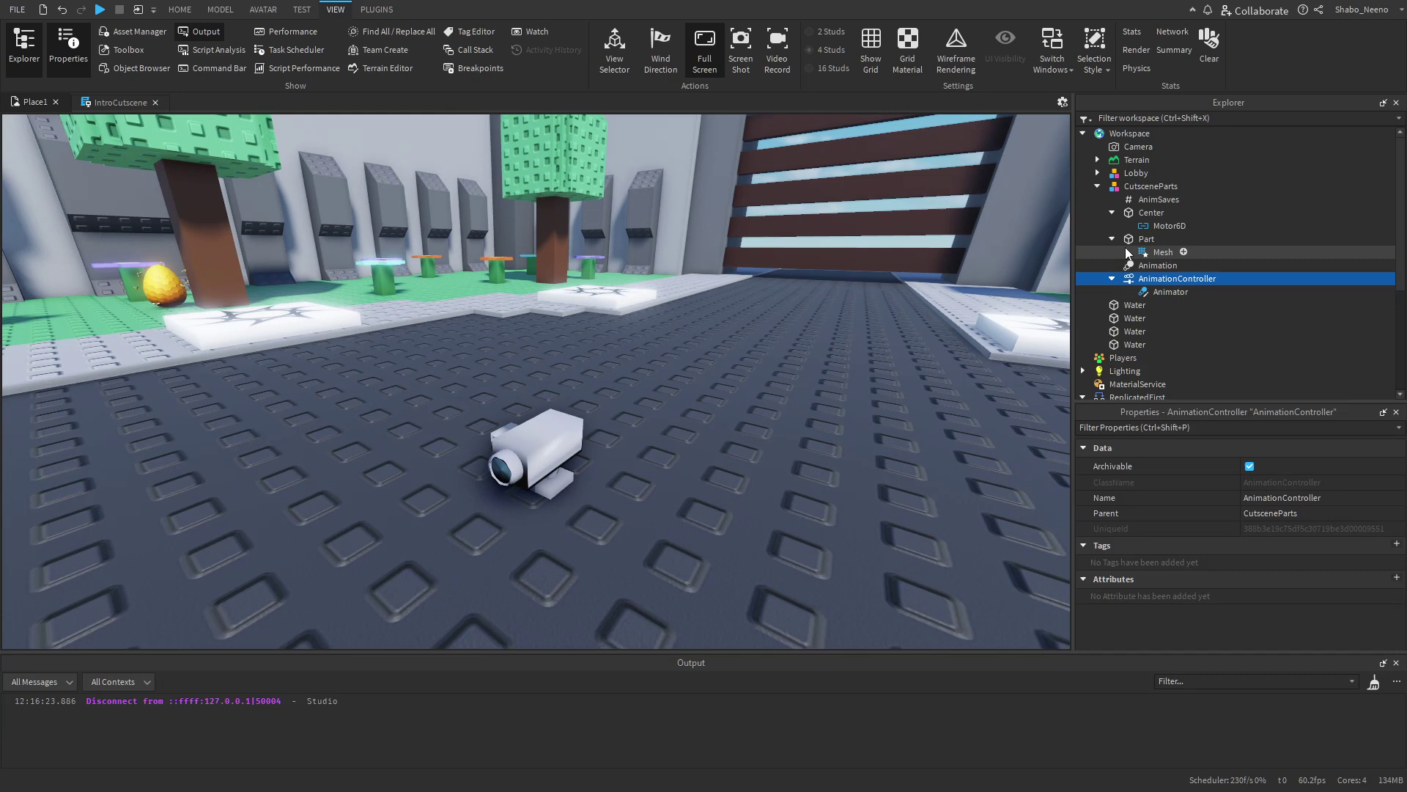
Set the CutsceneParts Part's Transparency to 1 and uncheck CanQuery and CanTouch.
{"action": "left_click", "coordinate": [1129, 253]}
{"action": "left_click", "coordinate": [1144, 240]}
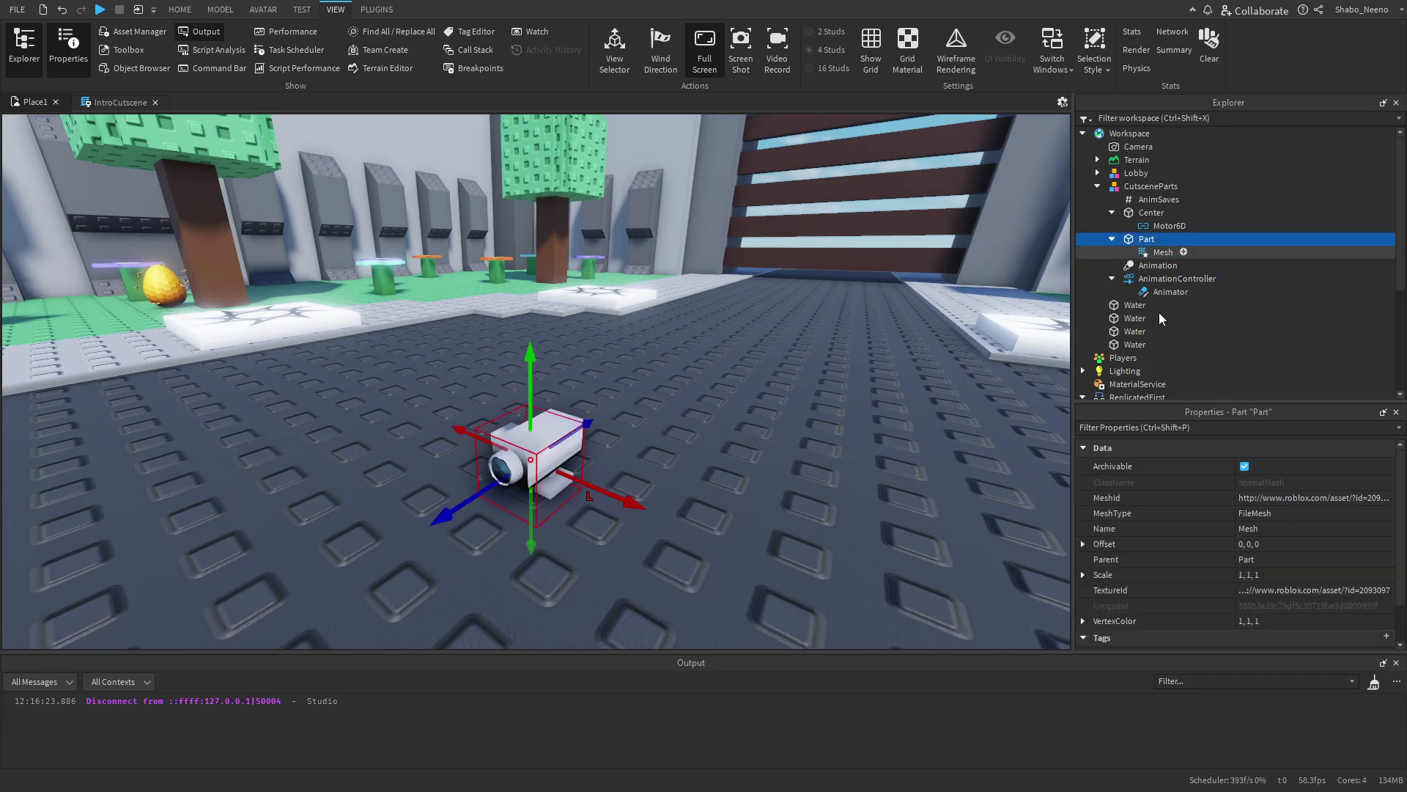
{"action": "left_click", "coordinate": [1263, 564]}
{"action": "type", "text": "1"}
{"action": "key", "text": "Return"}
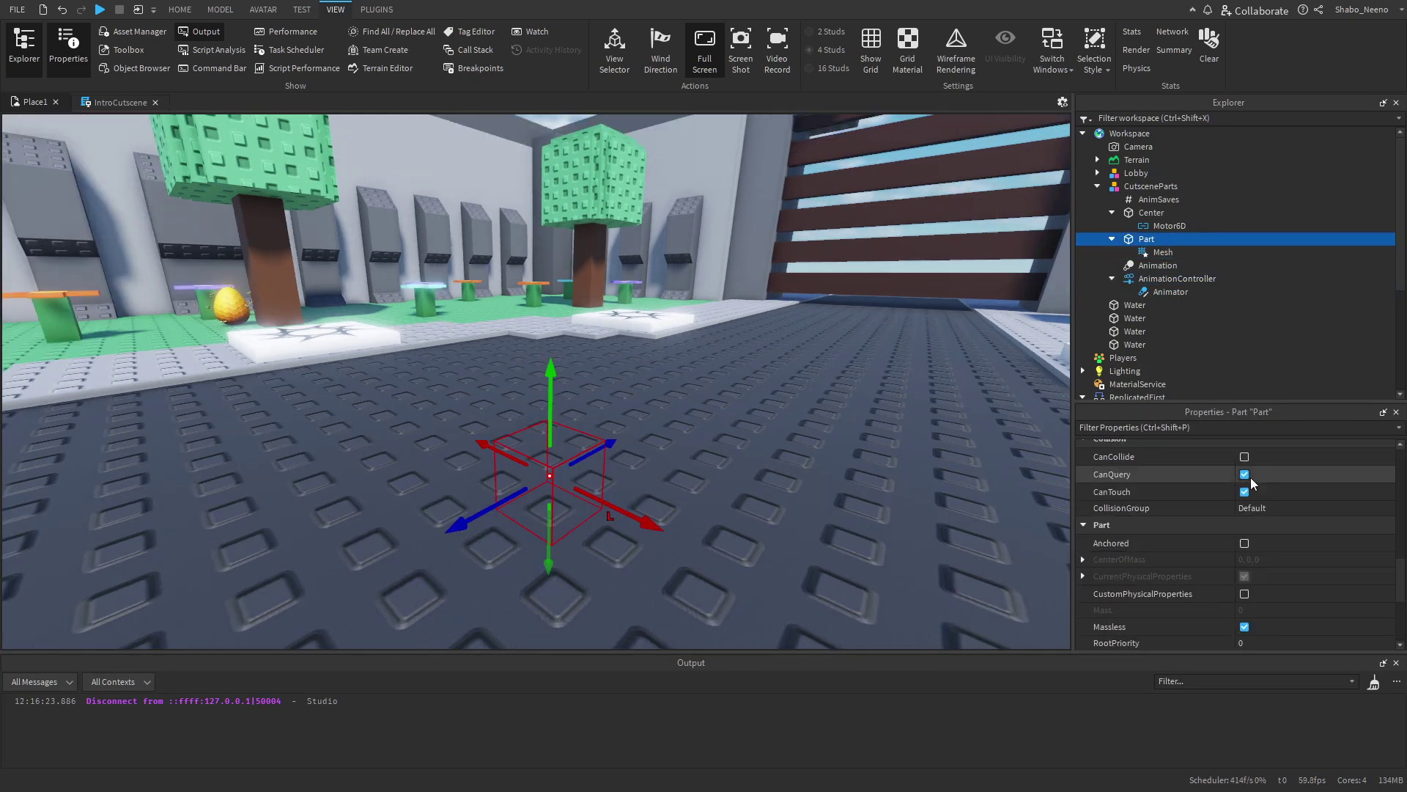
{"action": "left_click", "coordinate": [1246, 475]}
{"action": "left_click", "coordinate": [1247, 492]}
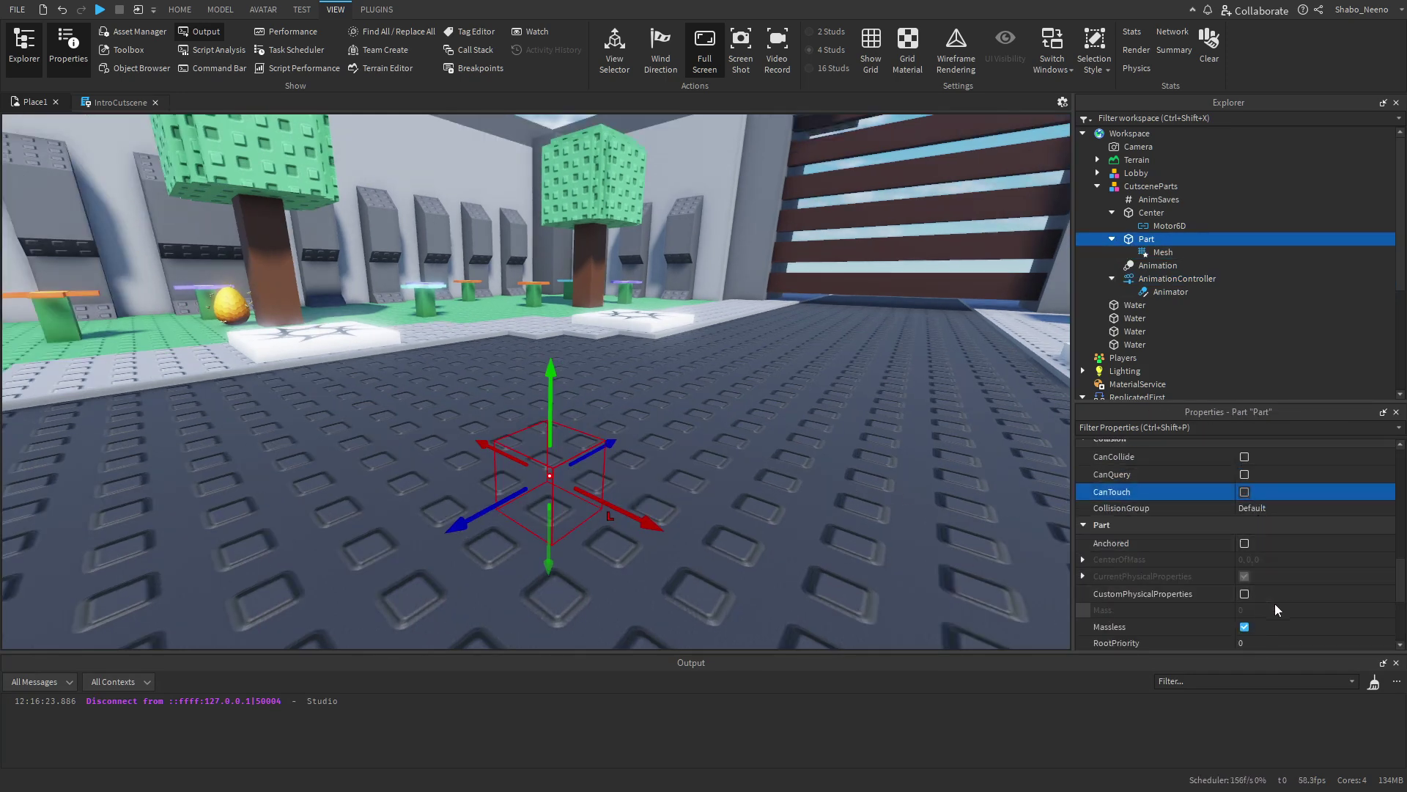
{"action": "scroll", "coordinate": [1187, 557], "scroll_direction": "up", "scroll_amount": 2}
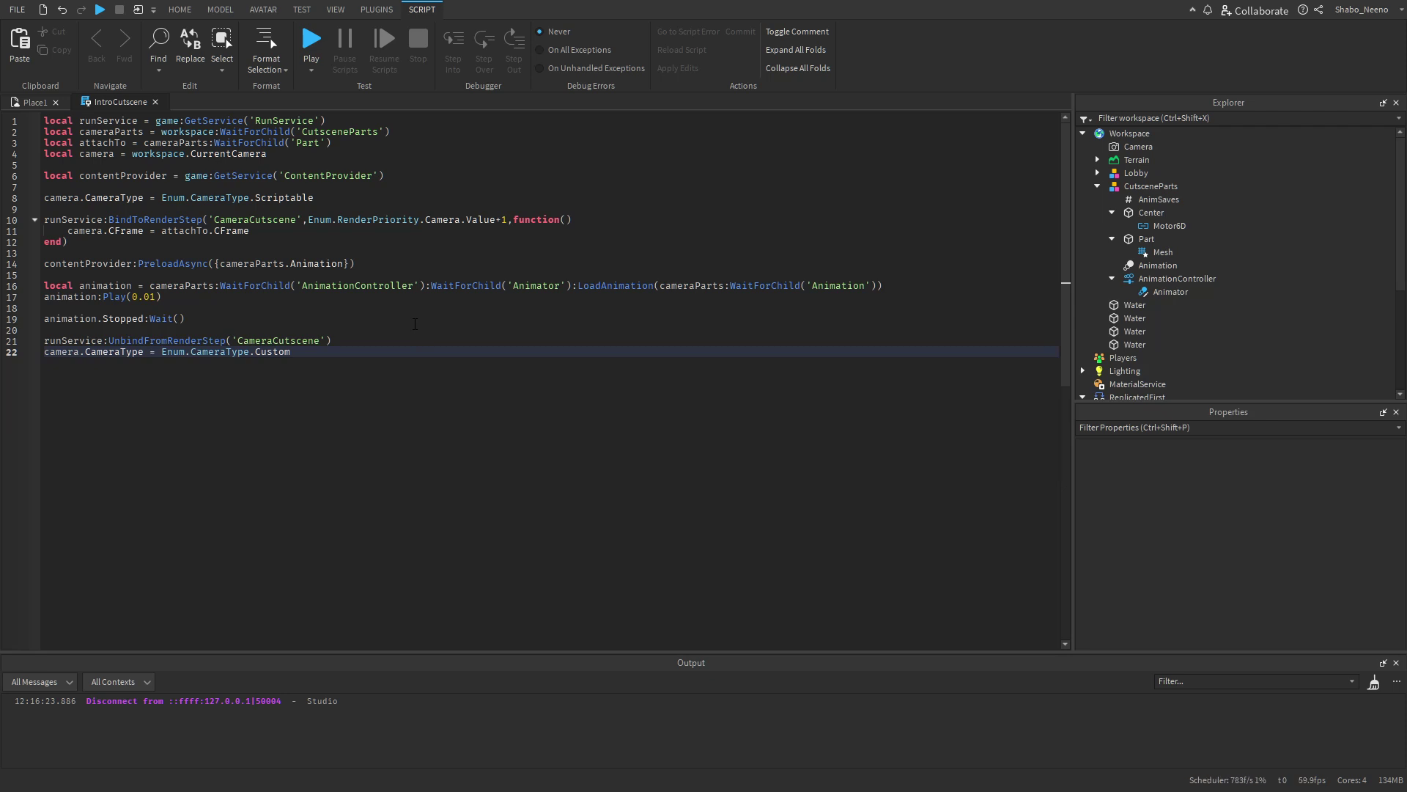